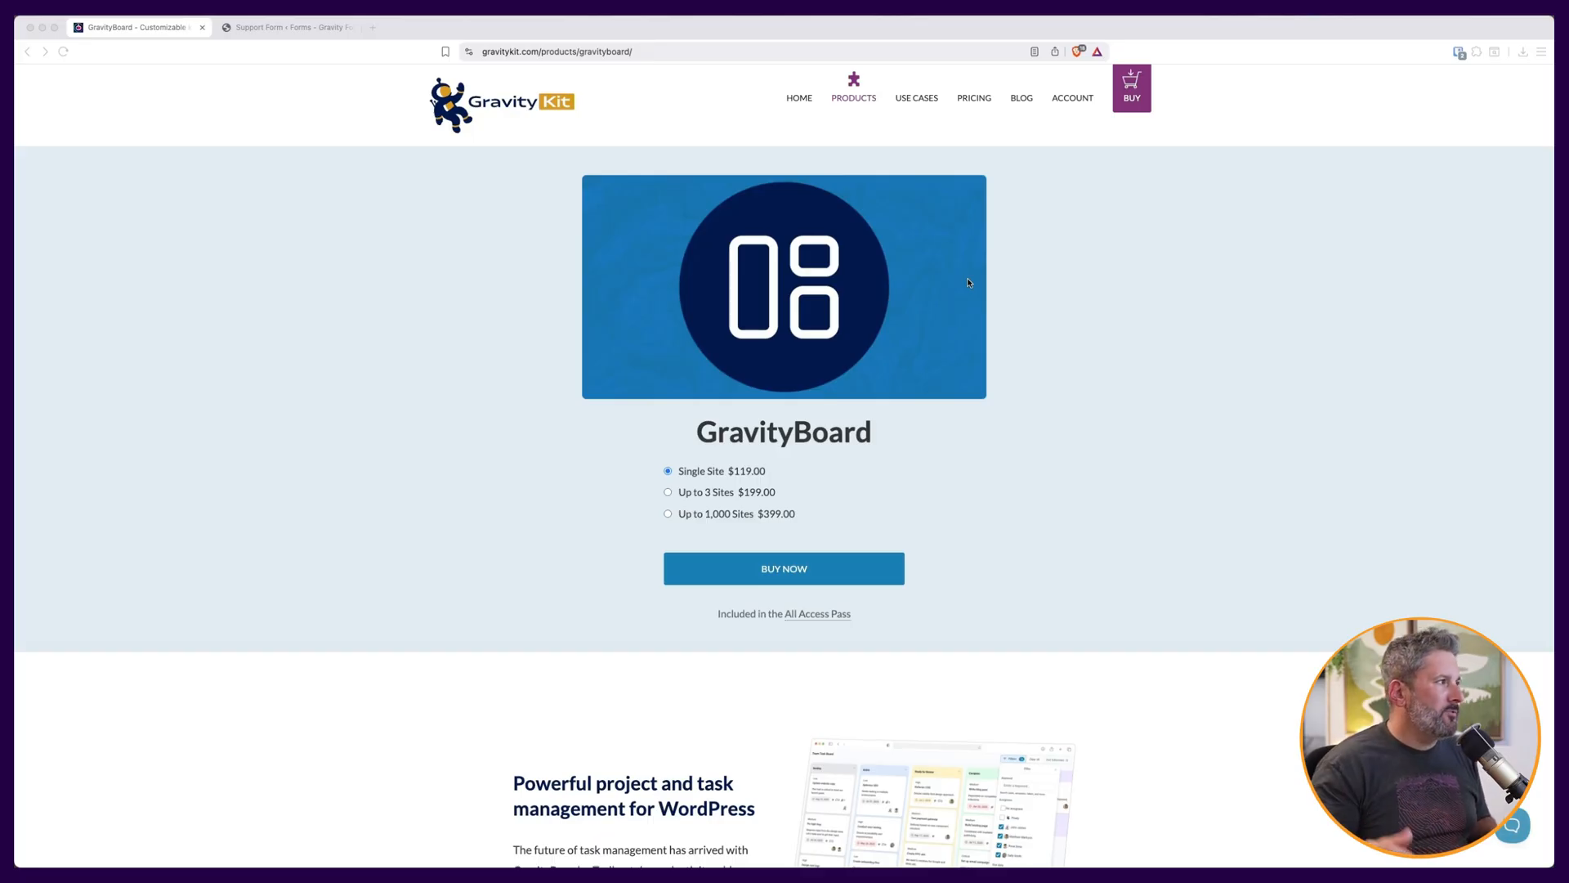
Open Matts Support Board from the Support Form's boards and view it.
click(320, 29)
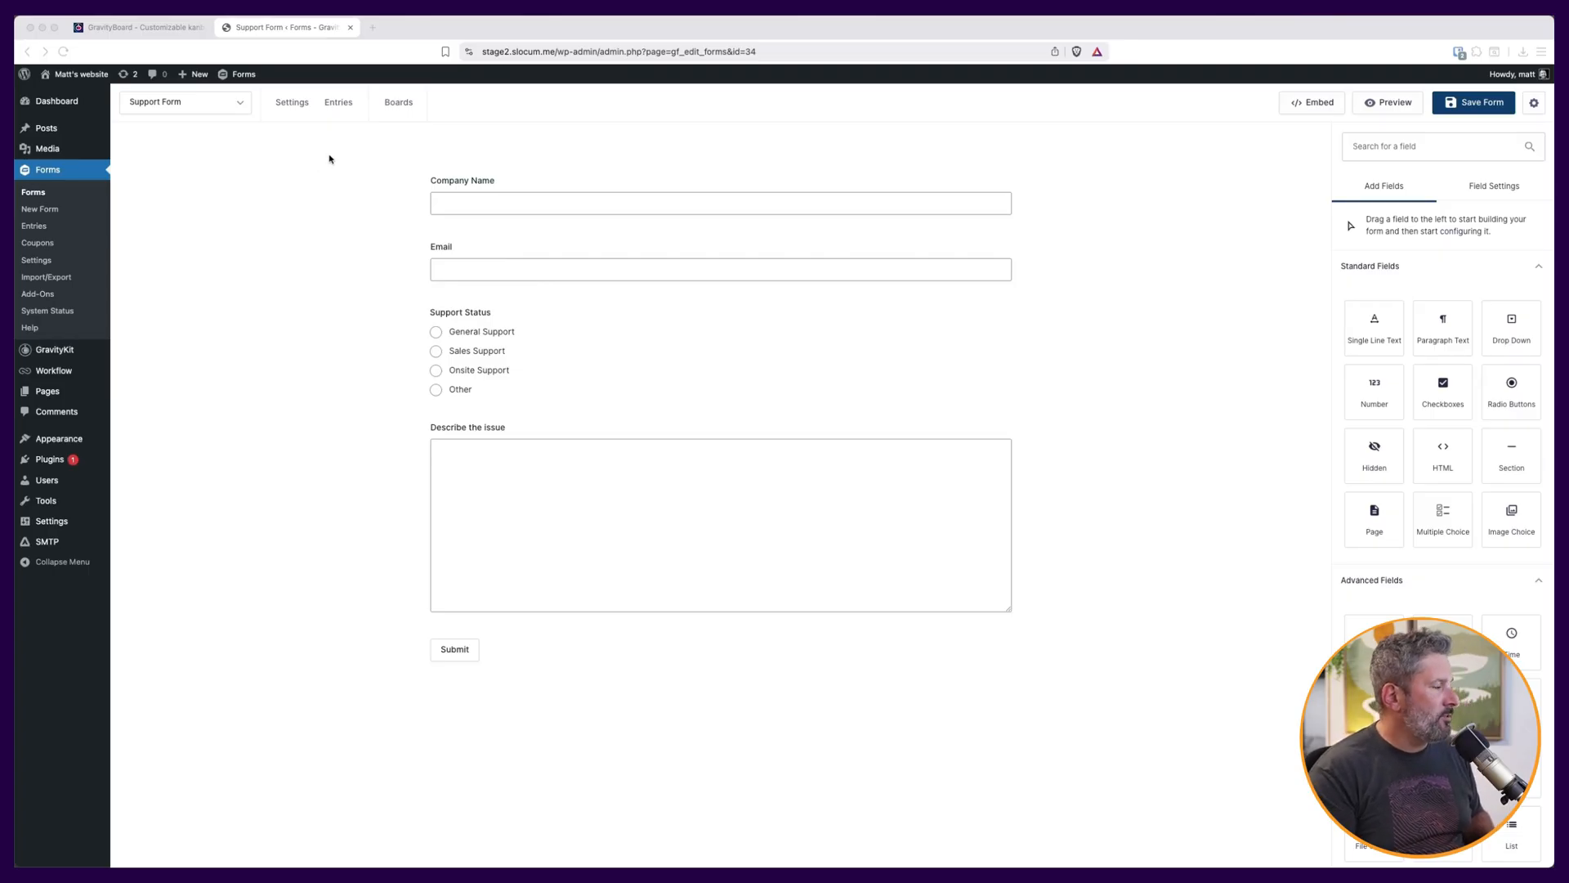
mouse_move(390, 103)
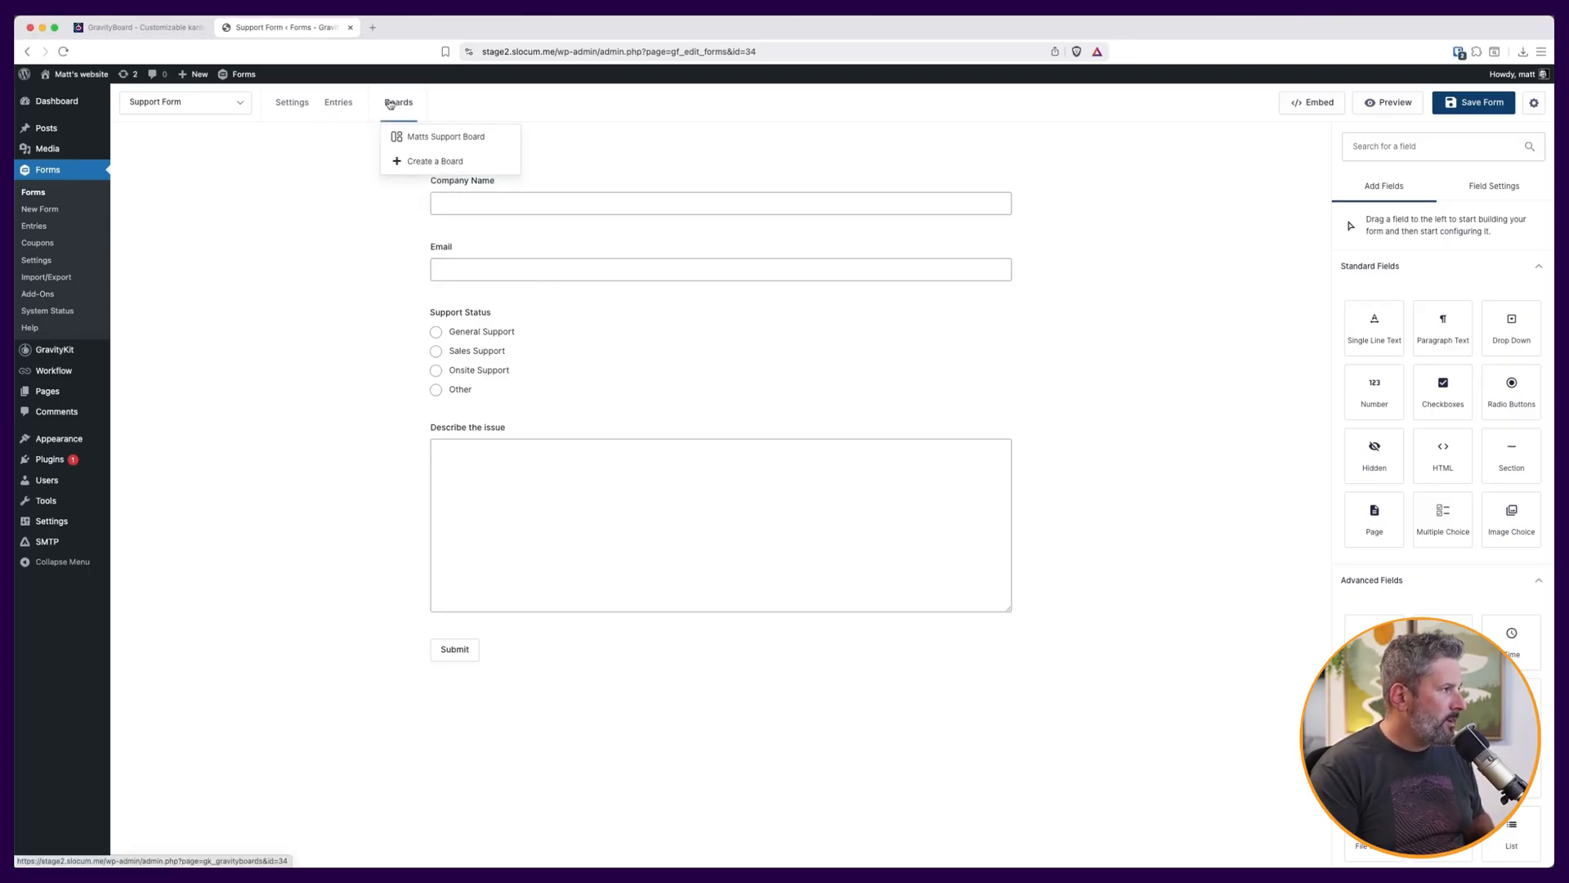
click(409, 137)
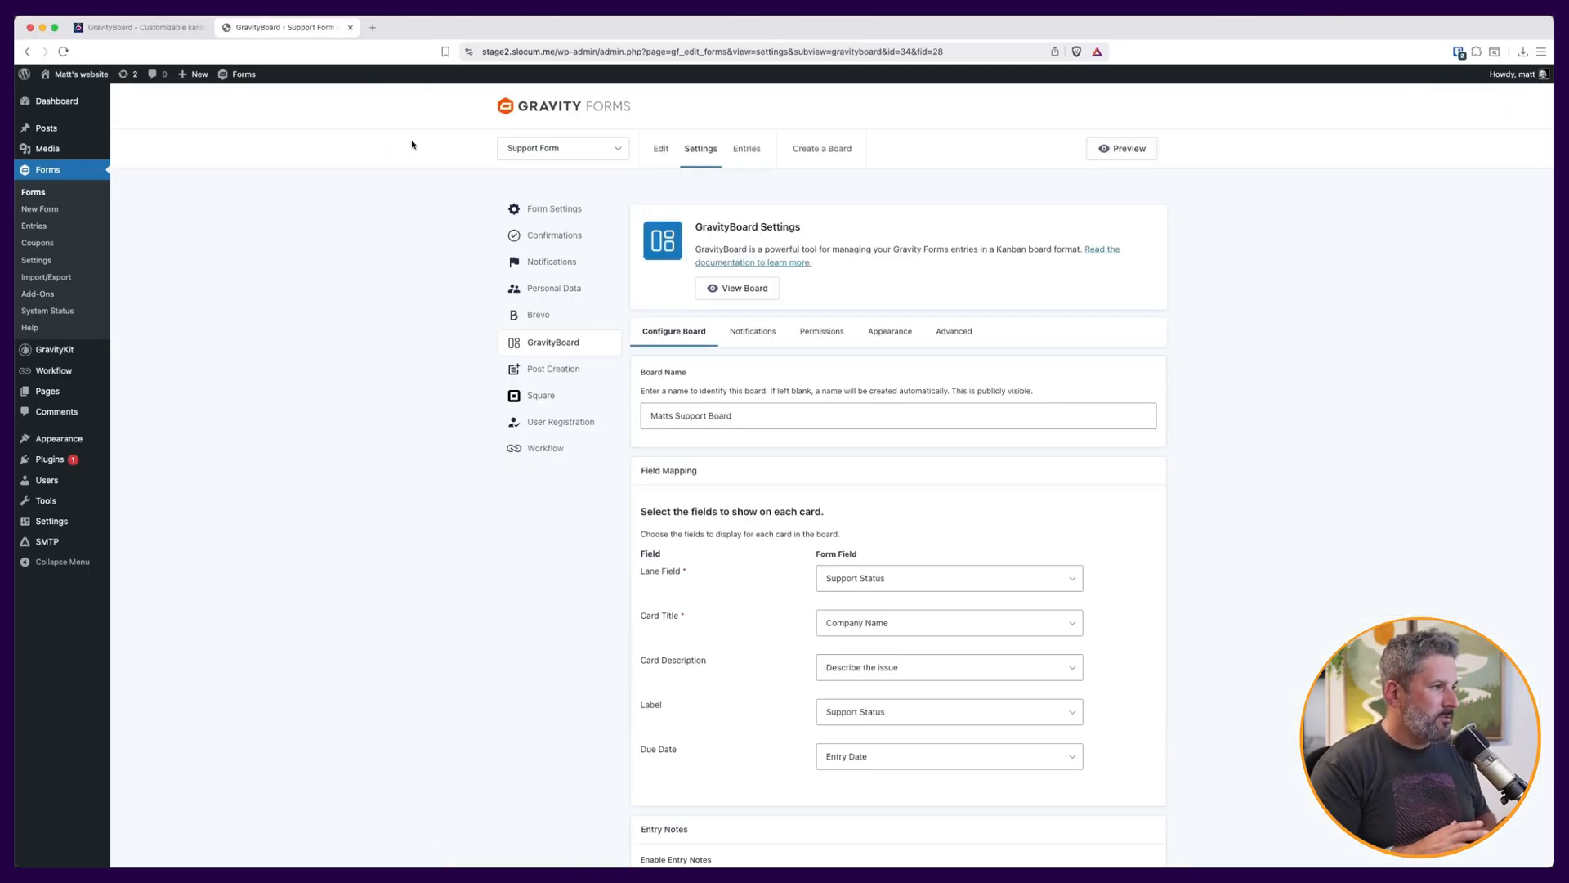
click(730, 288)
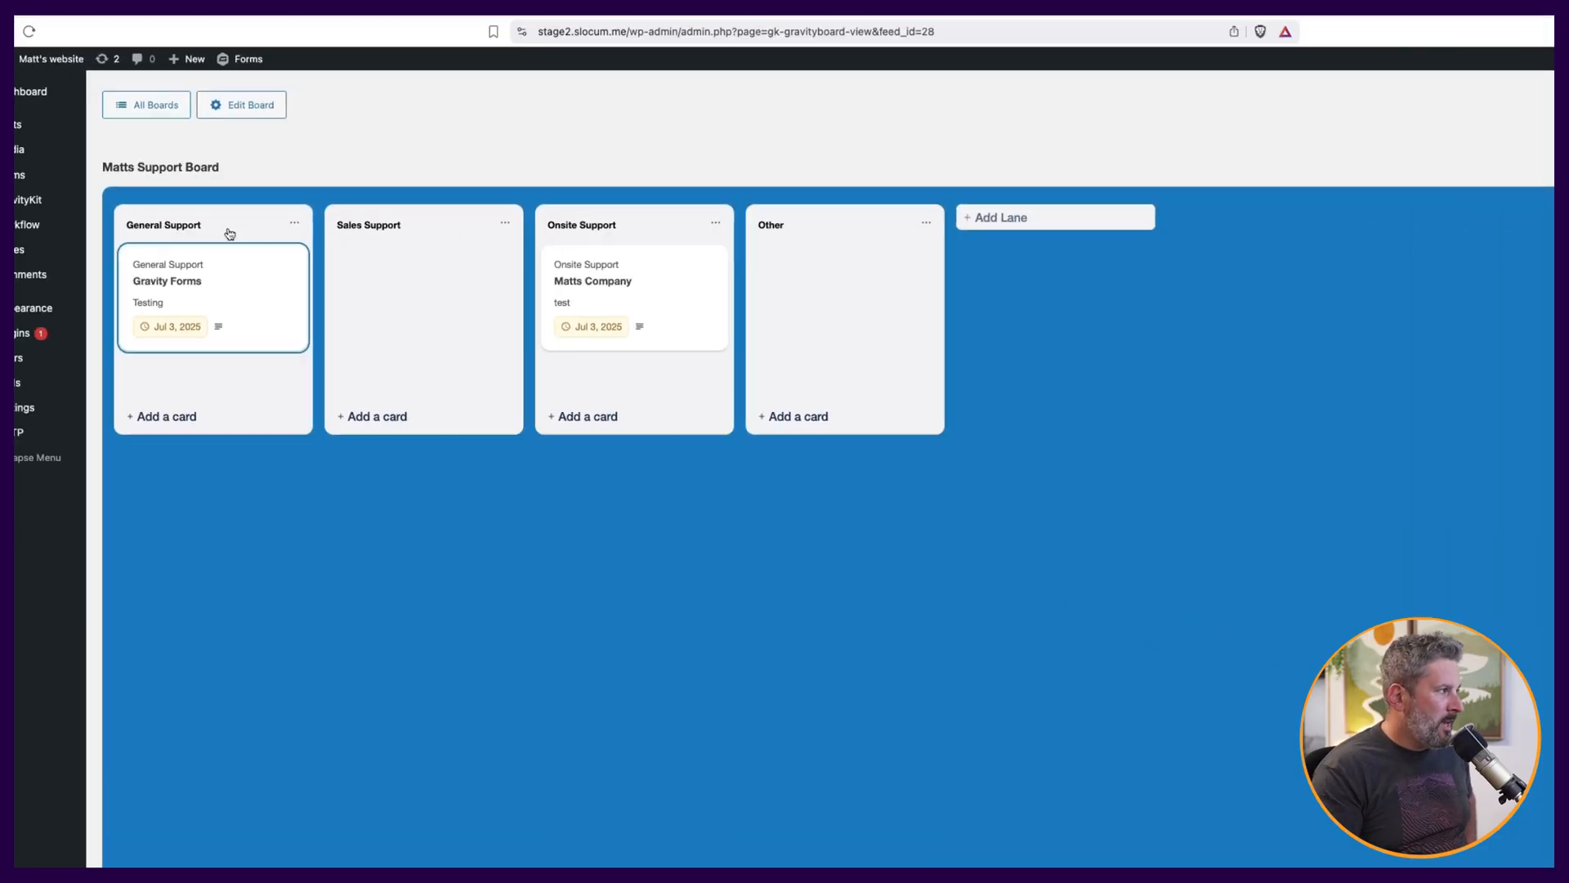
Move the Gravity Forms card into the Sales Support lane and open its details, then close them.
drag(218, 300, 842, 326)
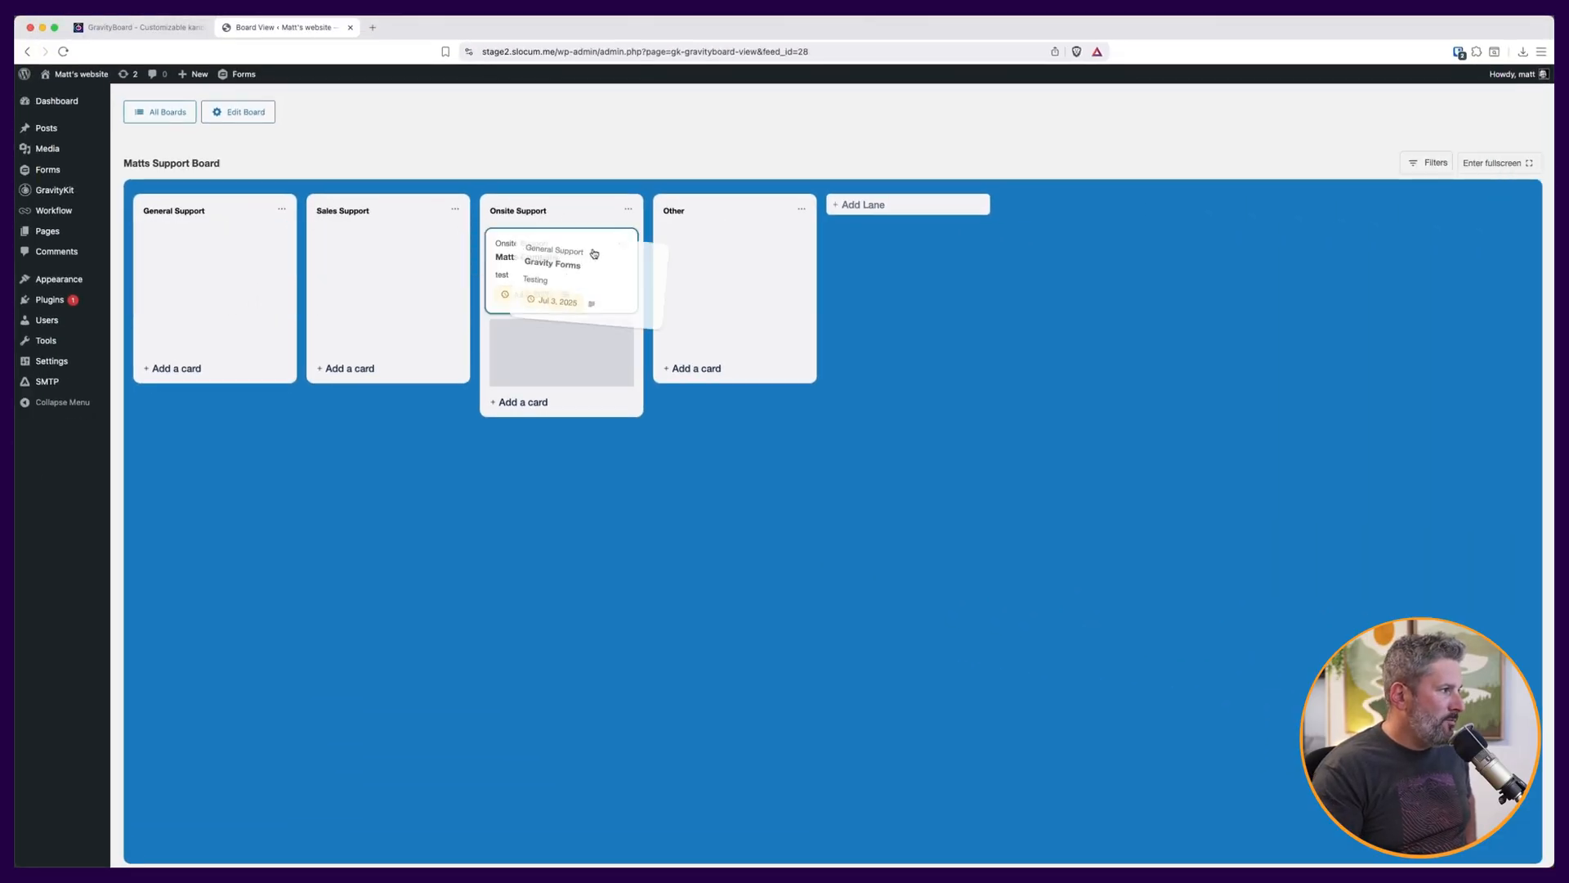
drag(594, 254, 400, 256)
click(399, 256)
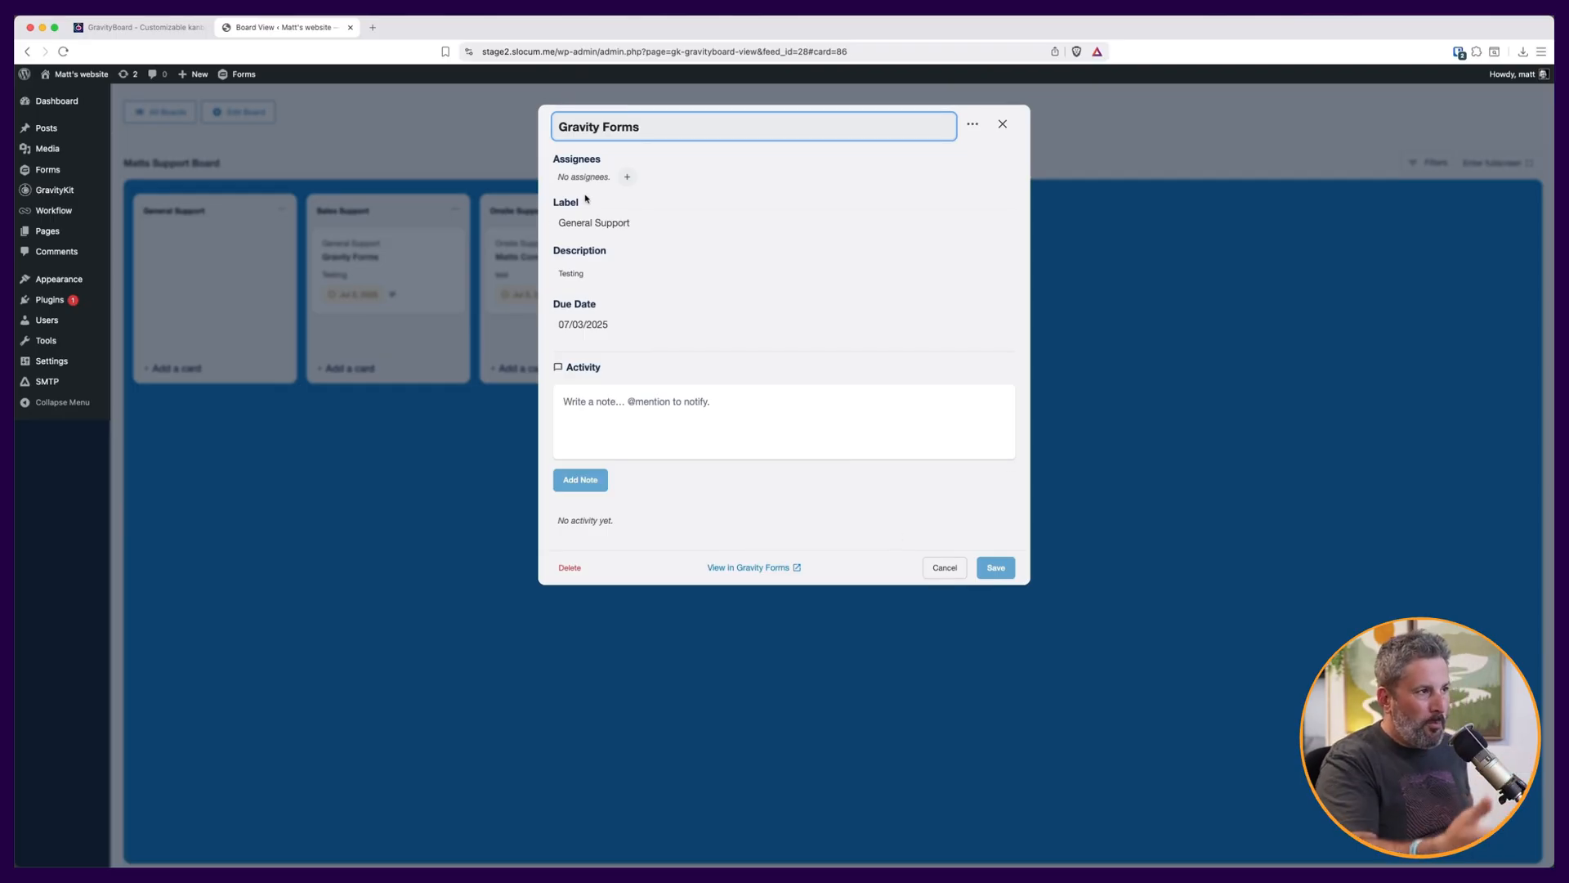
click(1003, 124)
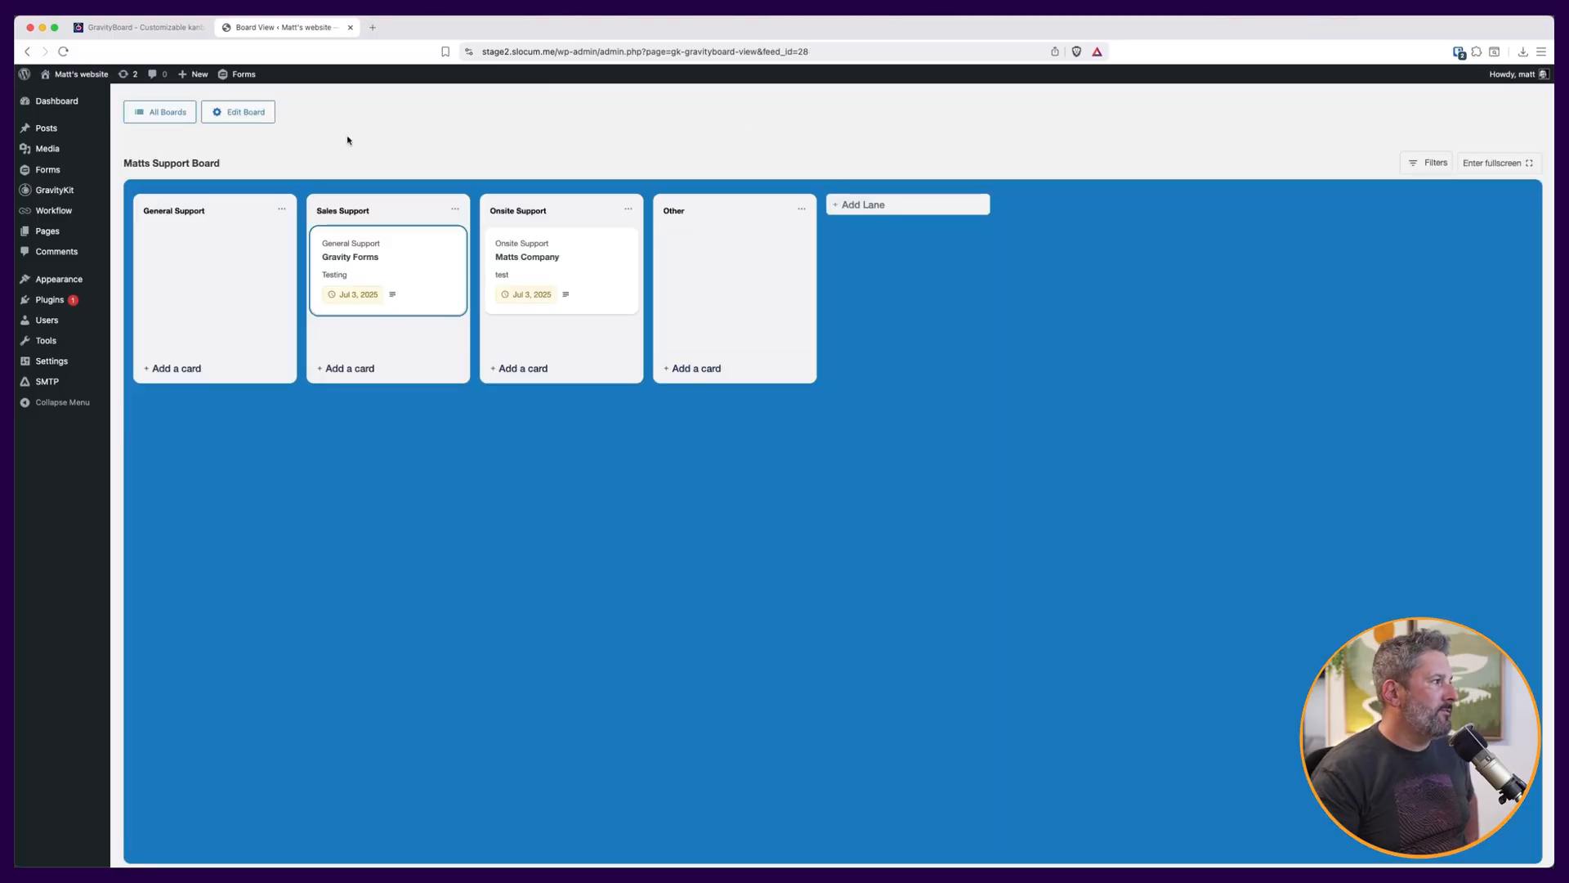
Open the board's settings and review the field mapping choices for lane, card title, description, label and due date.
click(253, 117)
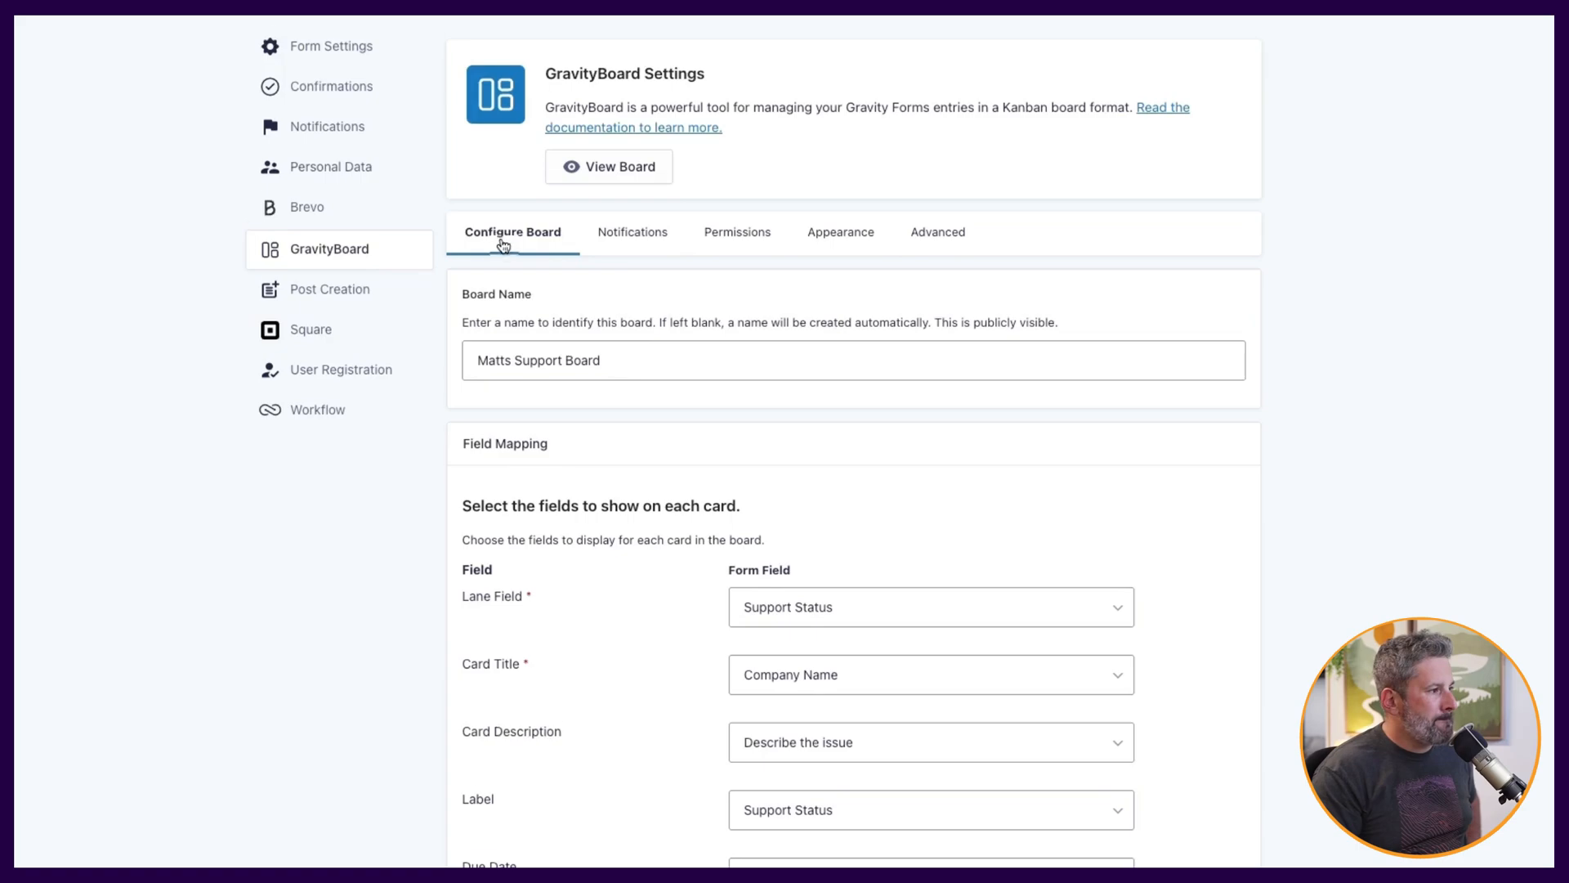
scroll(523, 261, down, 3)
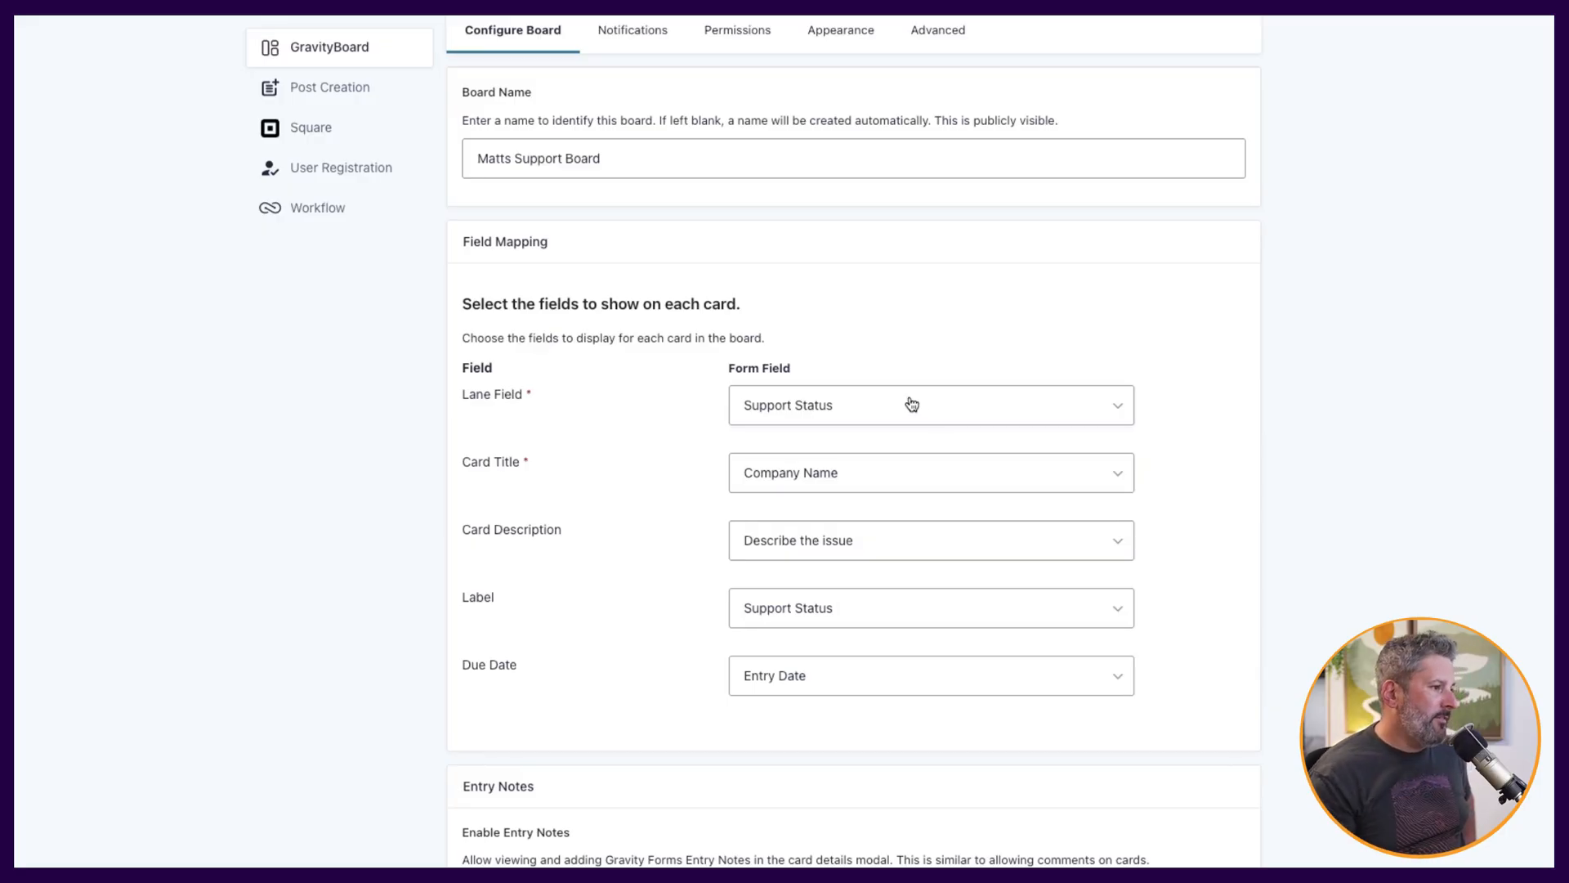
click(784, 407)
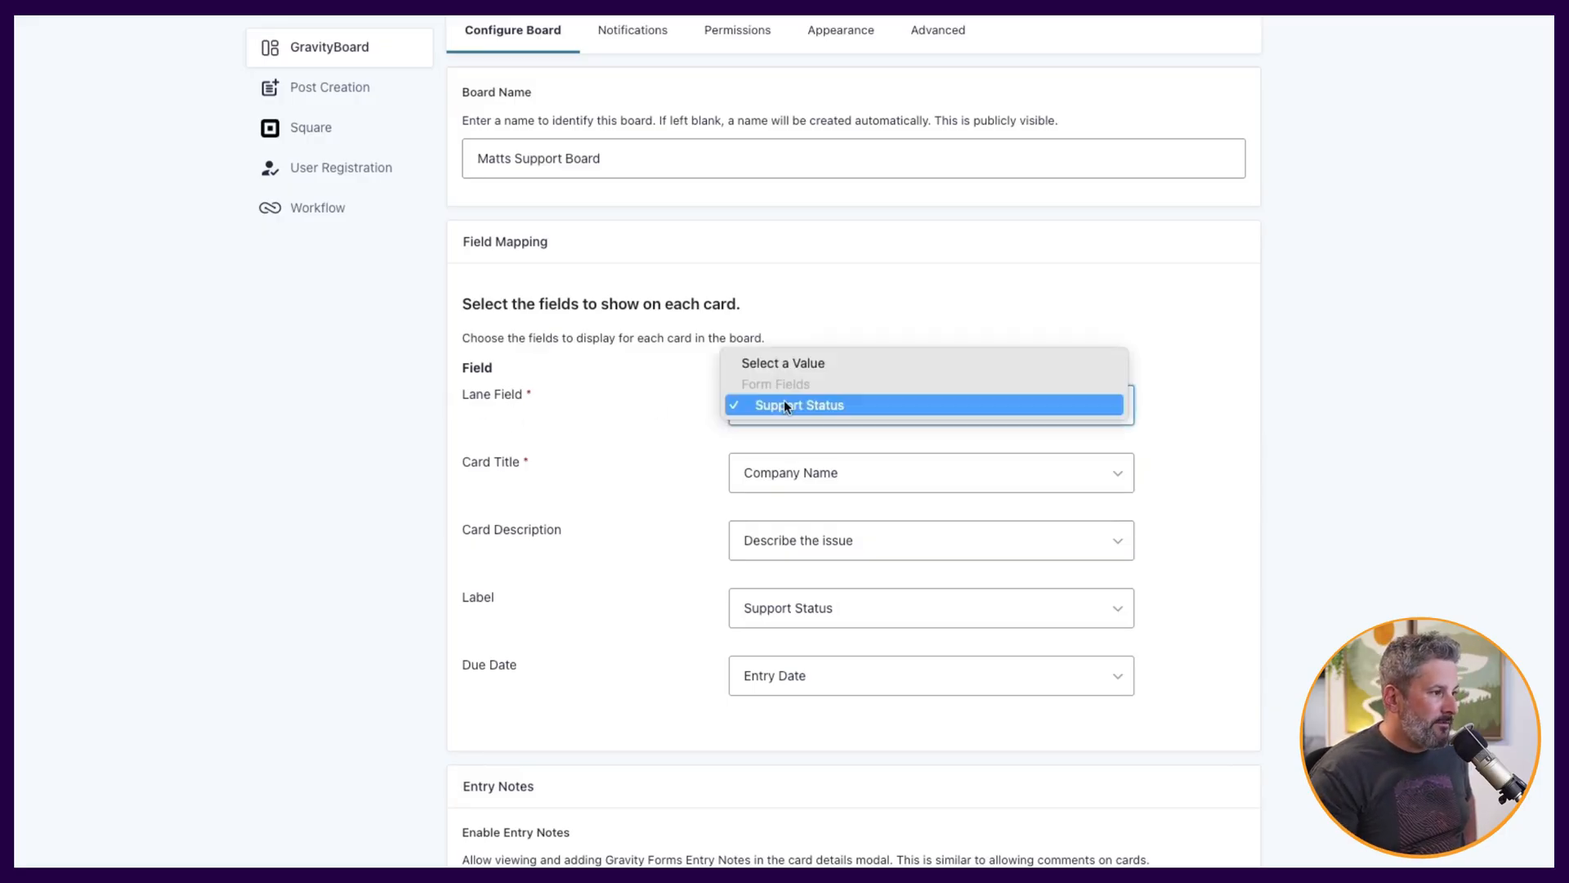
click(847, 403)
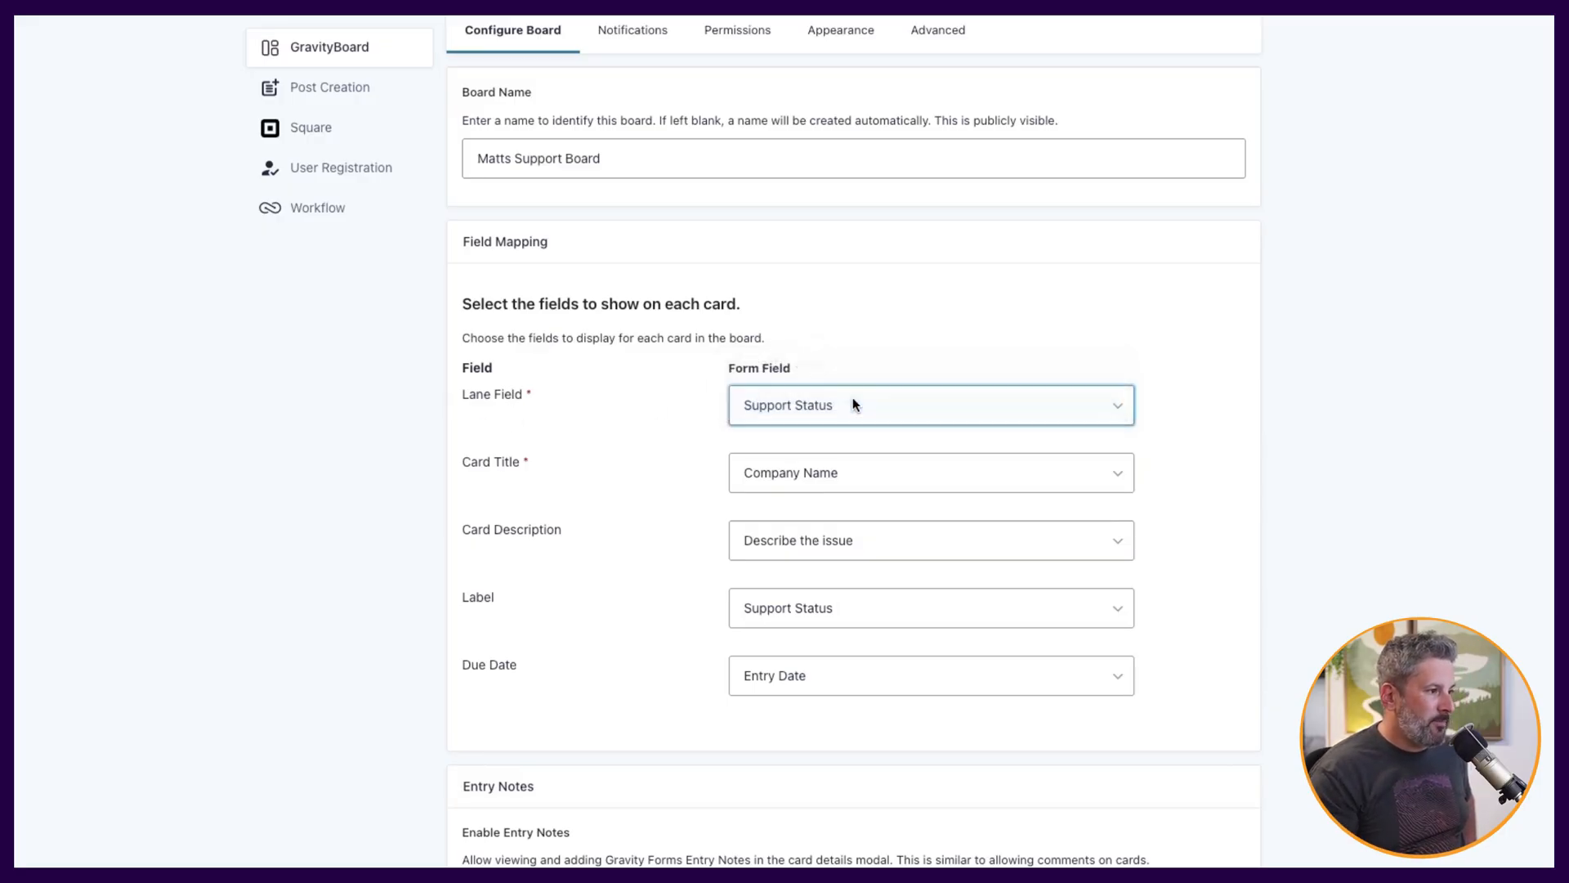
click(845, 476)
click(845, 474)
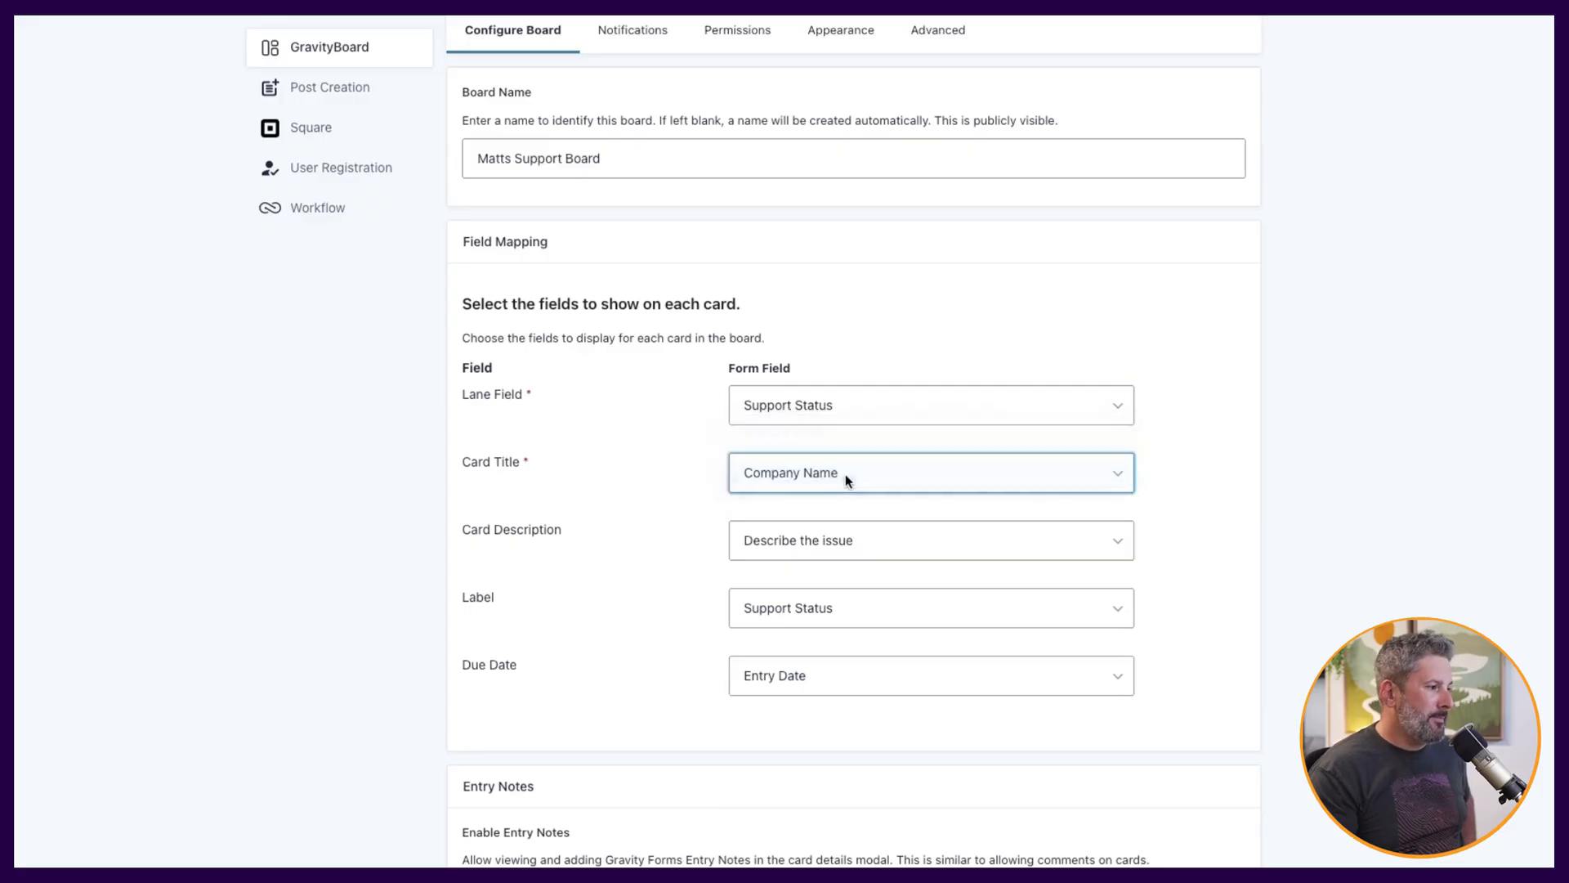
click(834, 541)
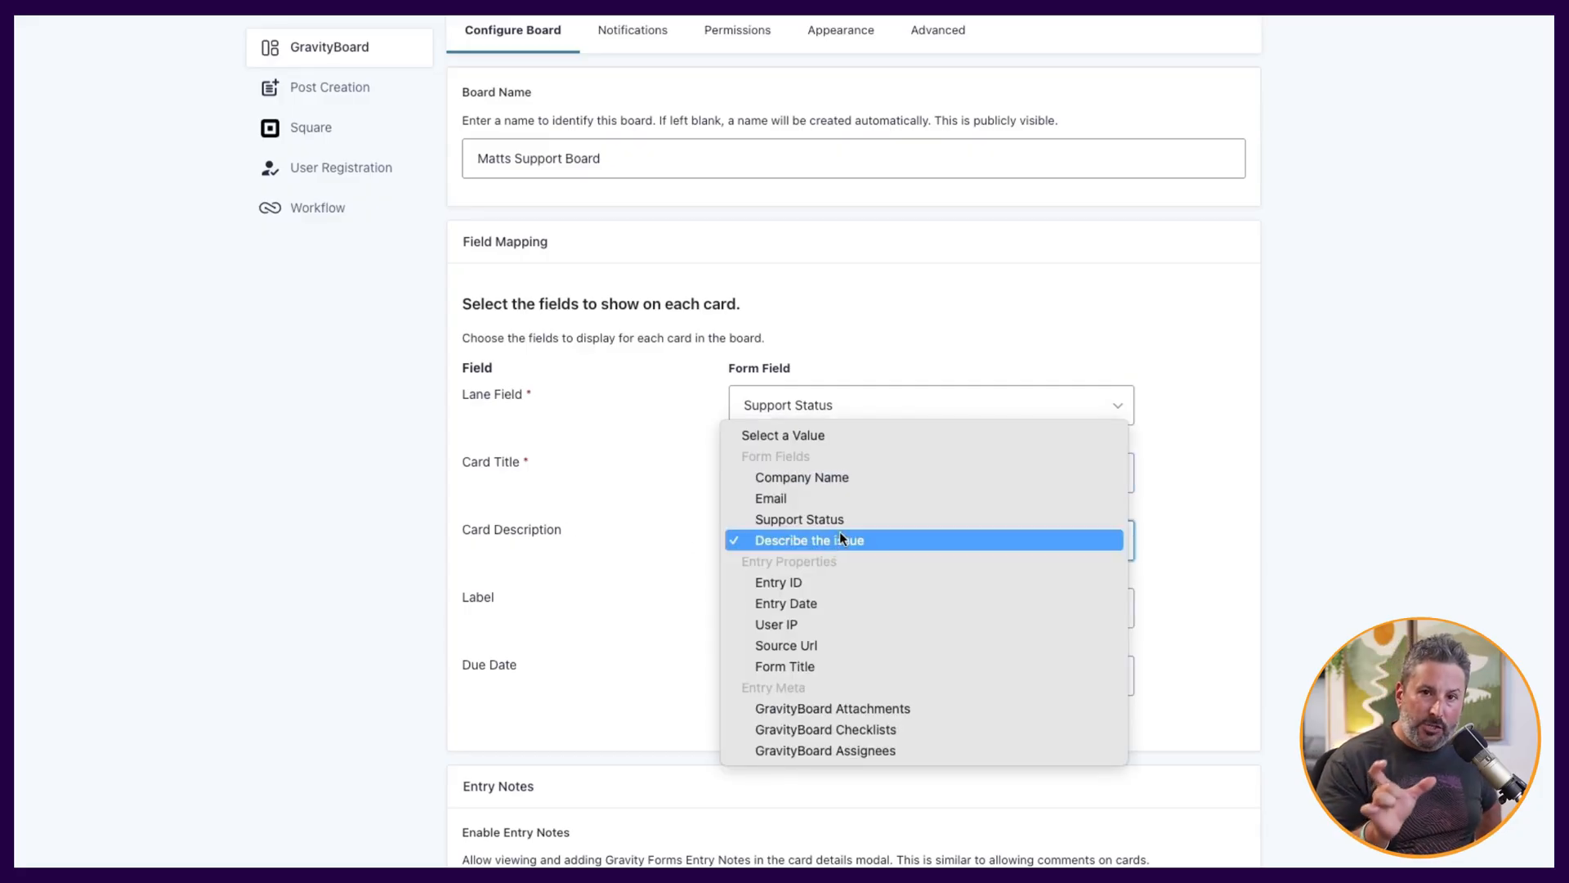
click(705, 538)
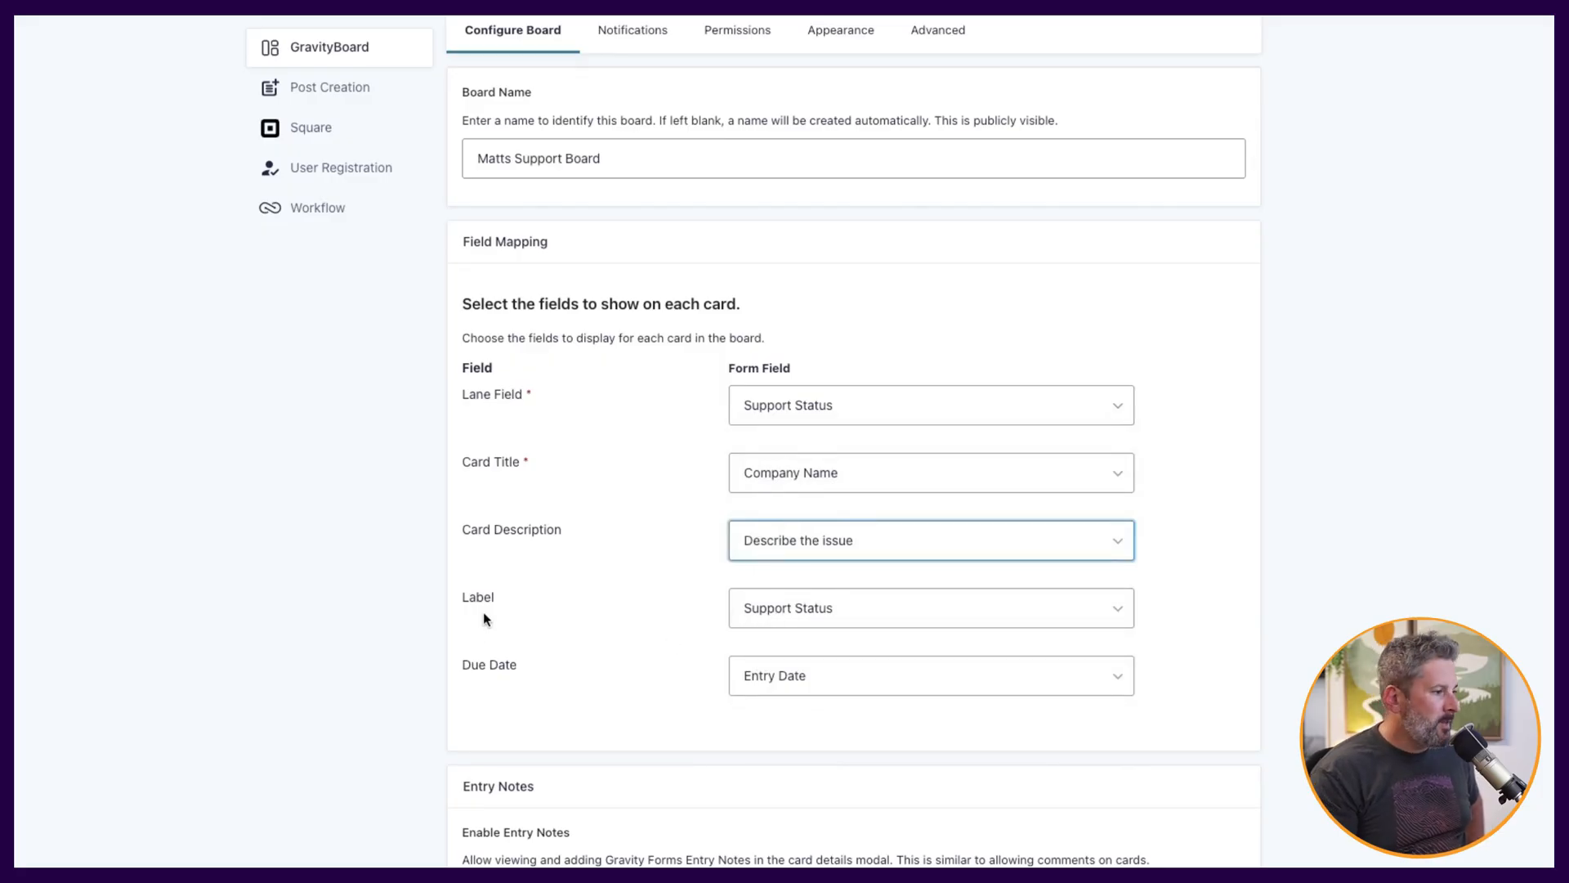
click(821, 608)
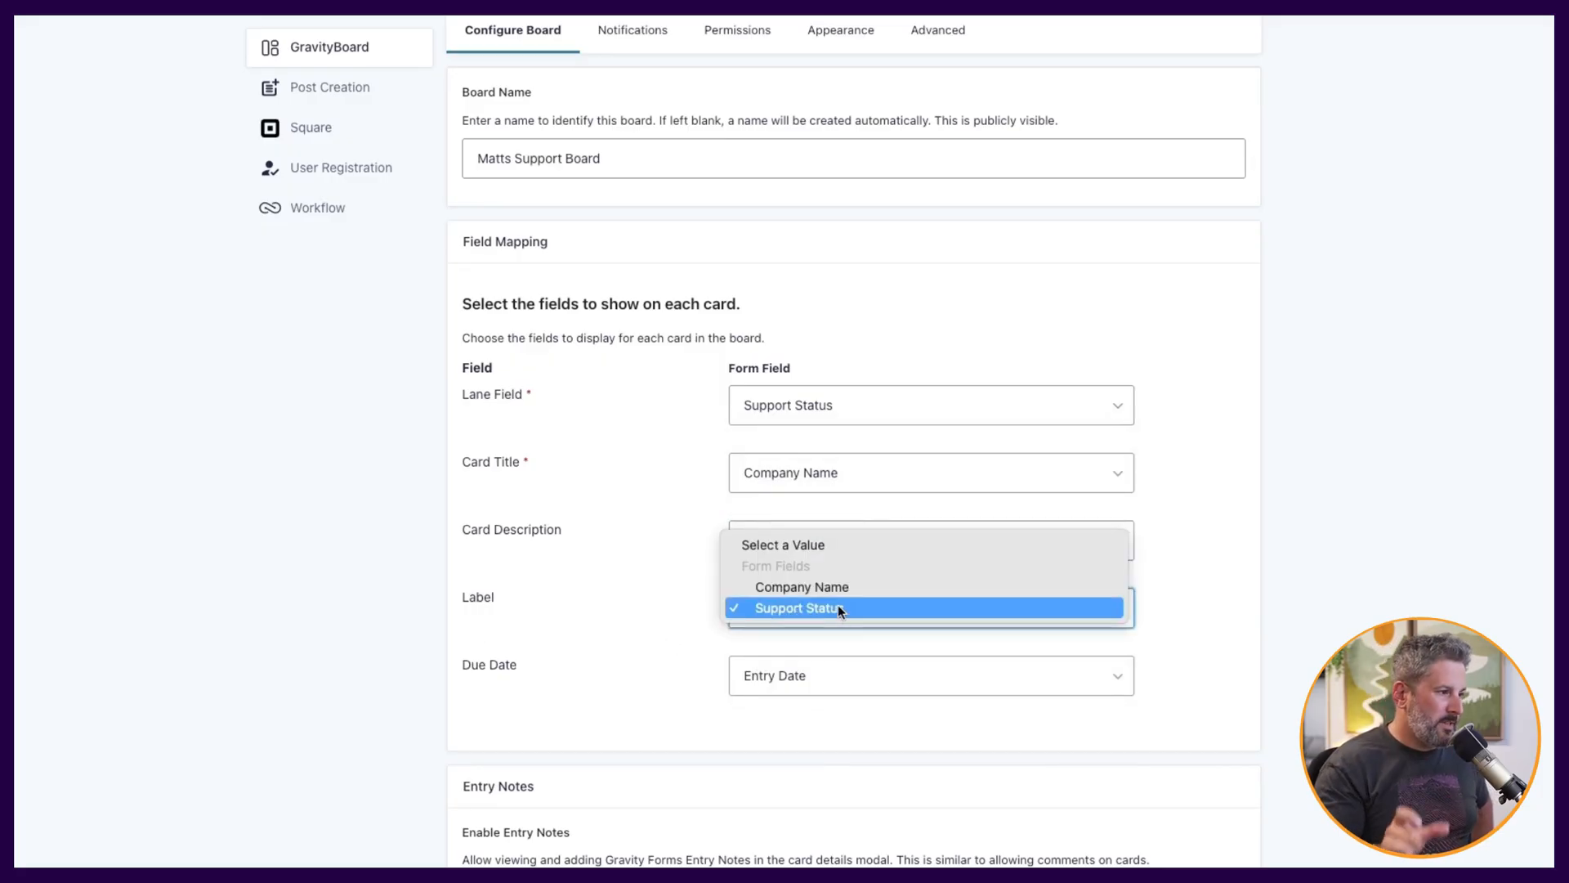
click(602, 604)
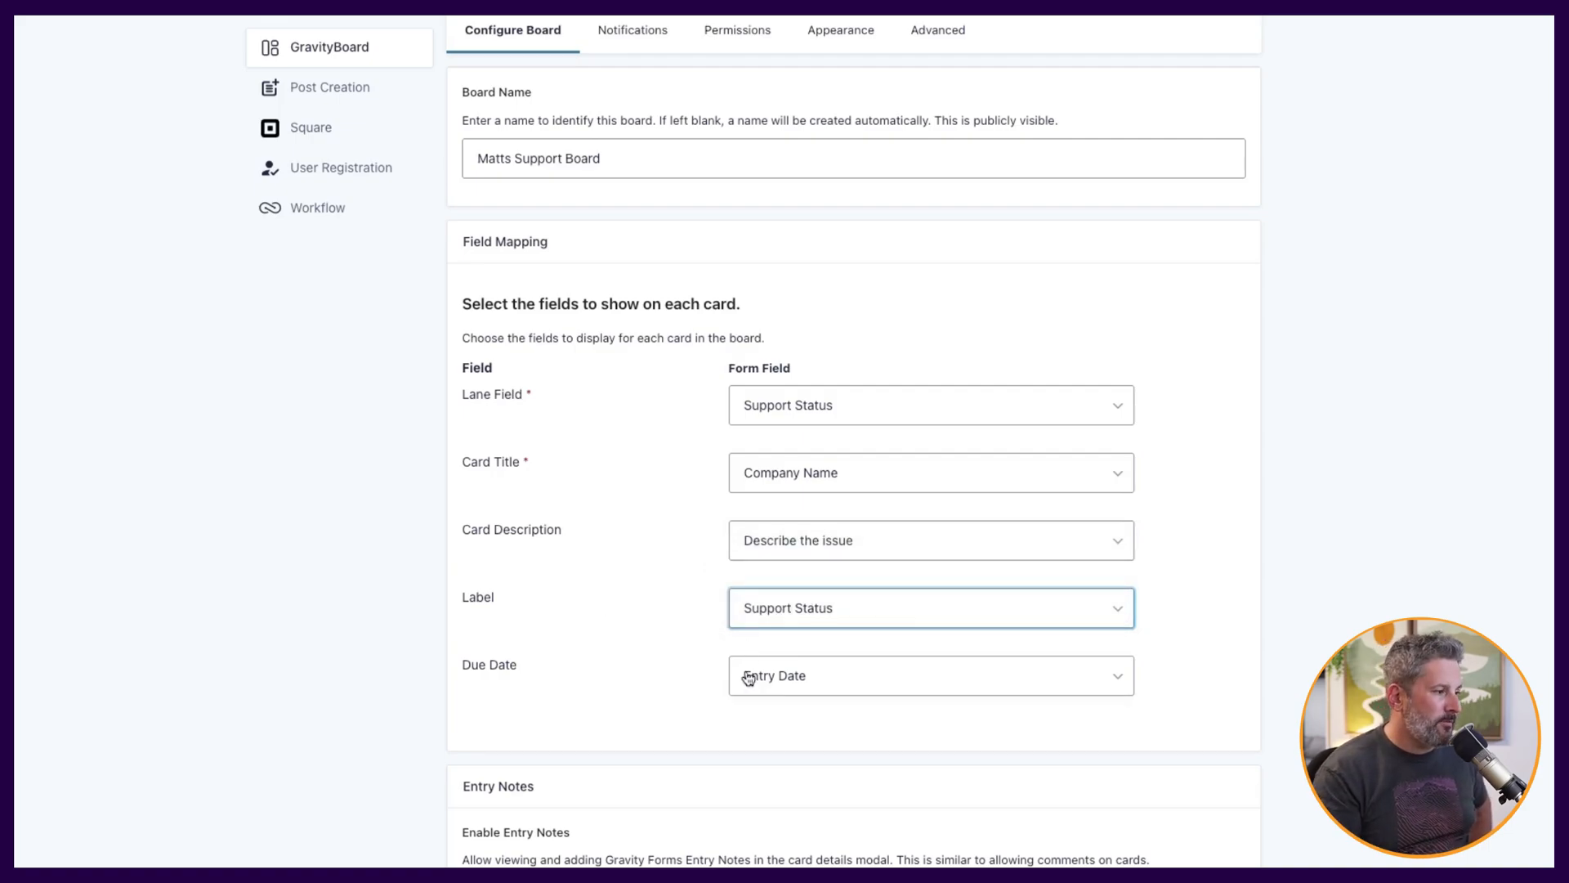
click(807, 683)
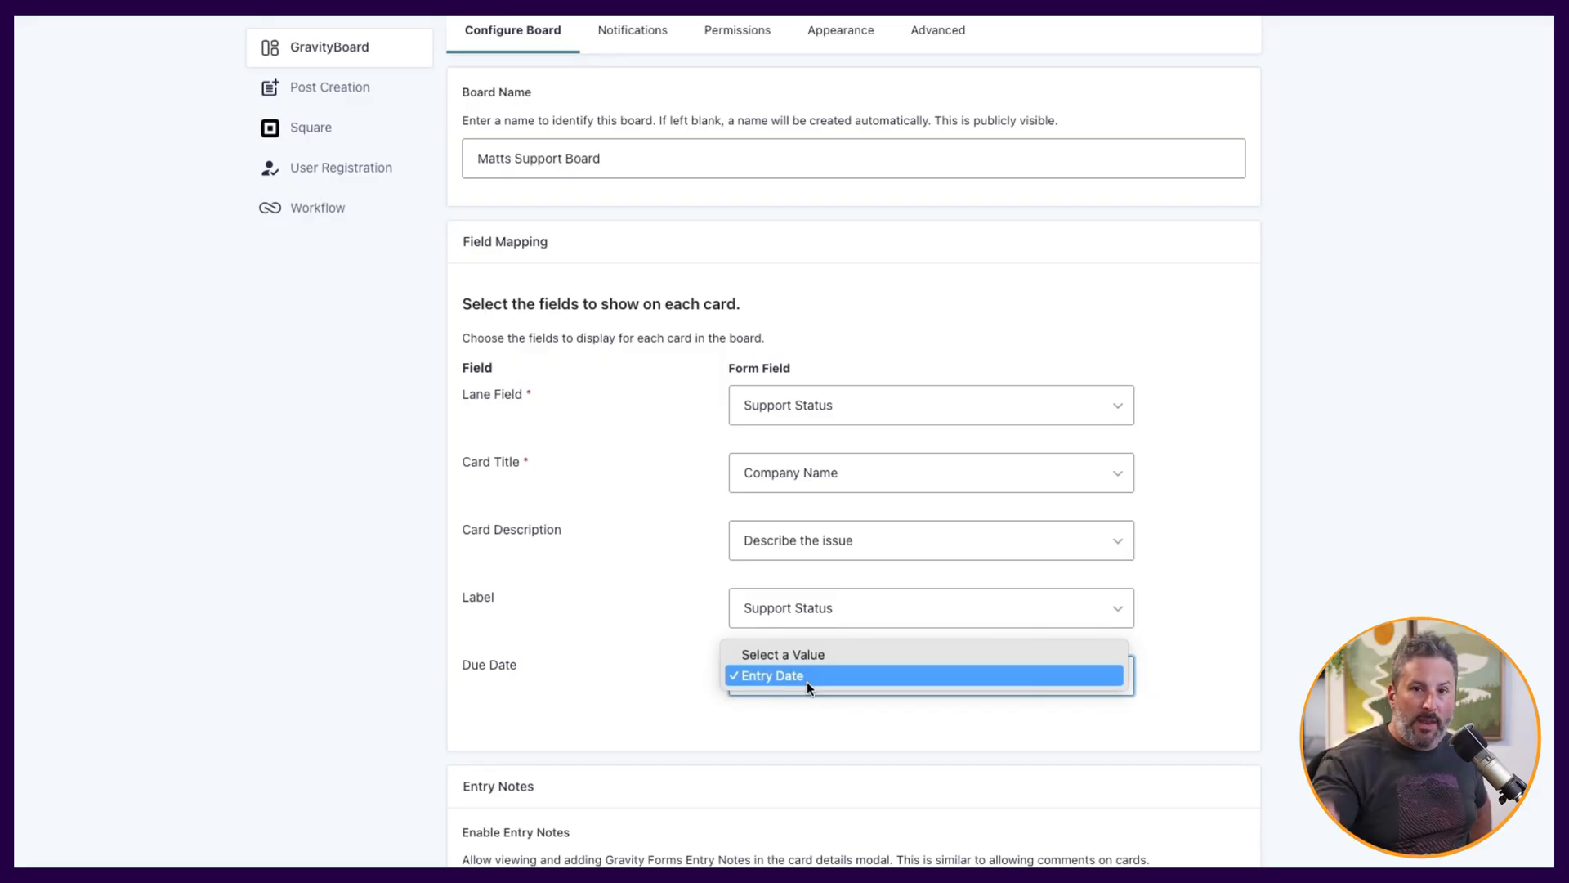
click(689, 664)
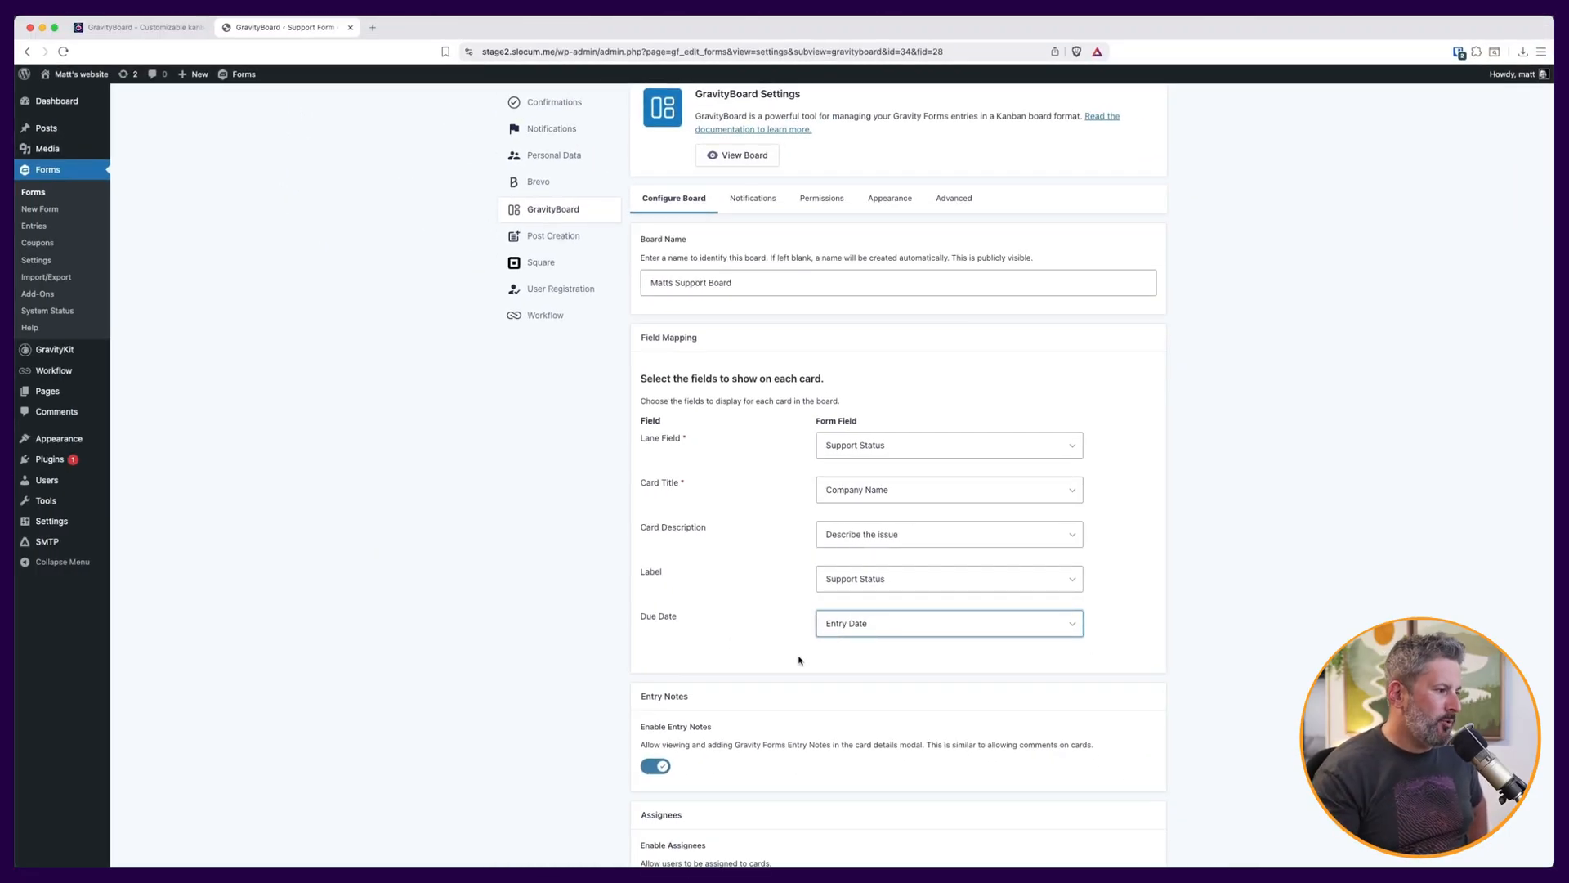
Enable card checklists and card attachments, and save the board settings.
scroll(784, 647, down, 5)
scroll(784, 647, down, 2)
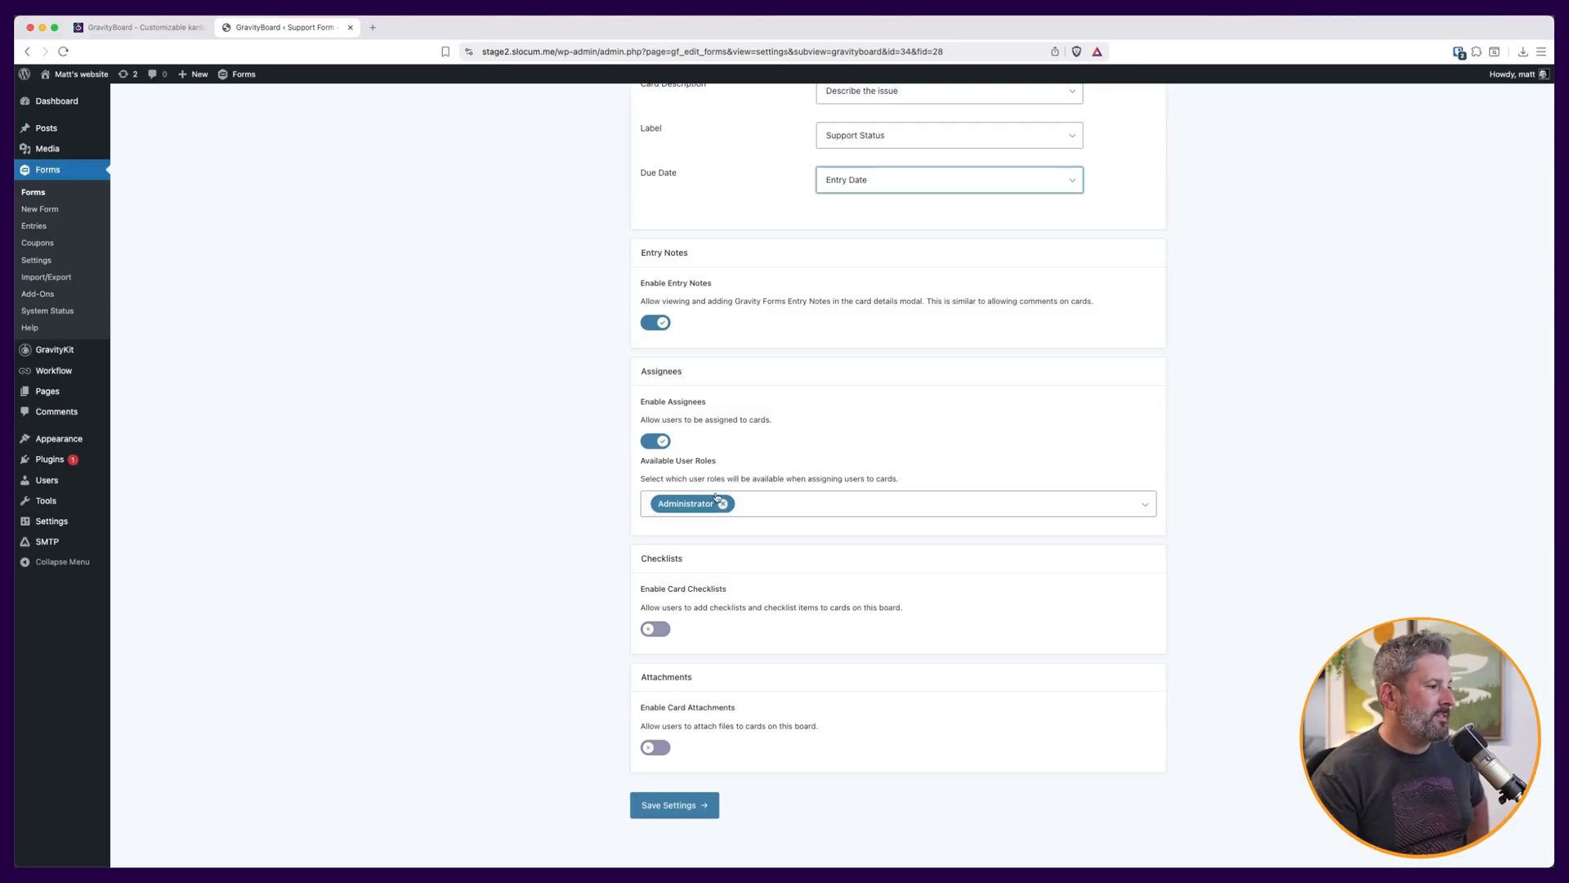
scroll(715, 500, down, 1)
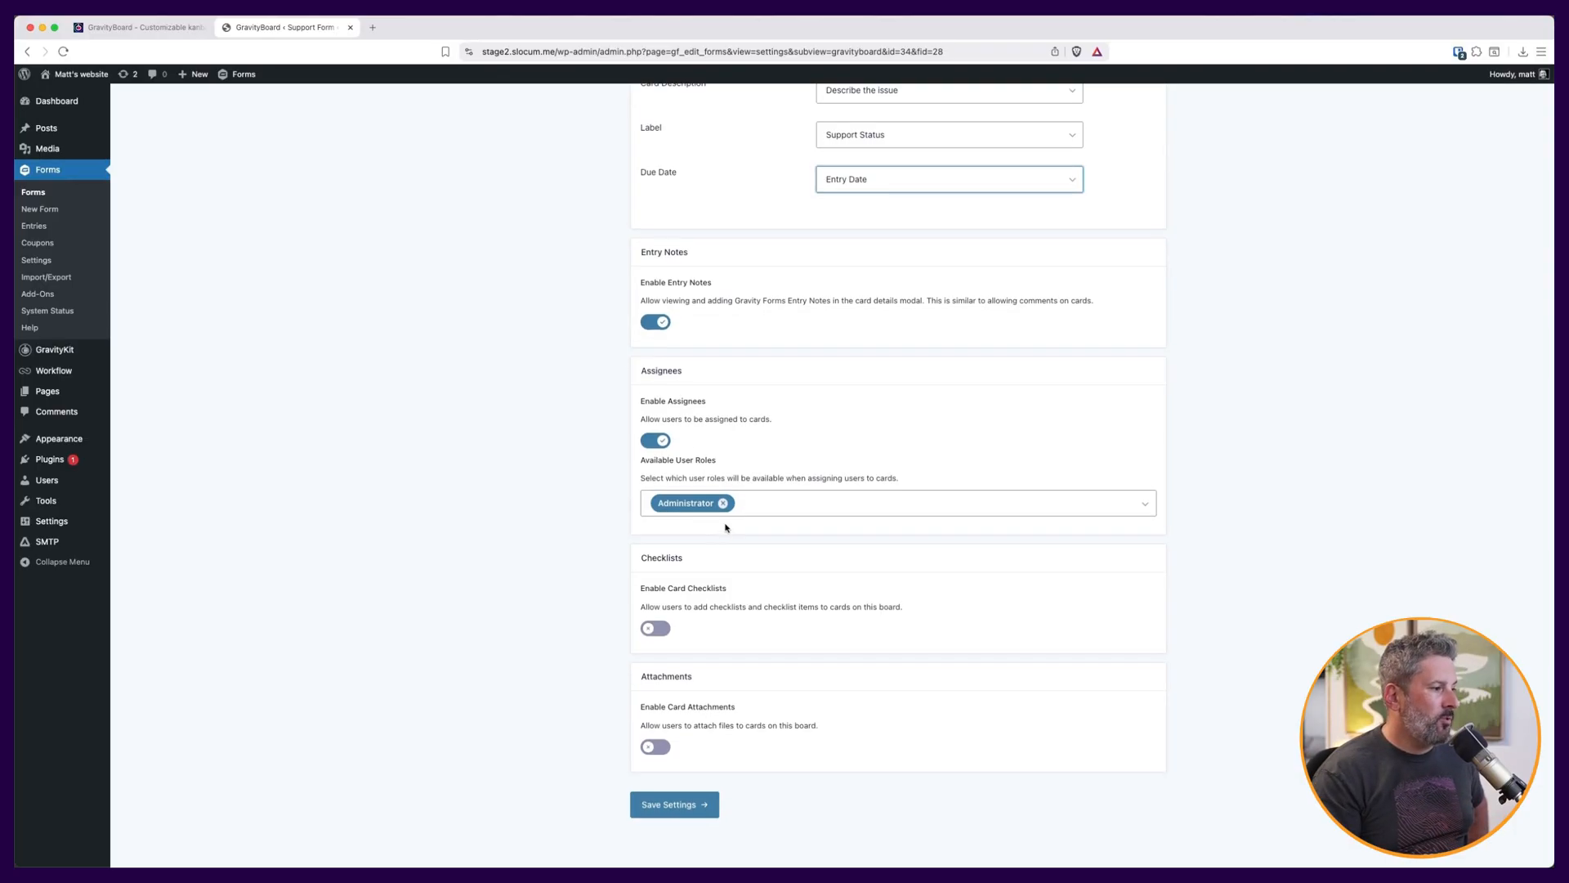
click(655, 624)
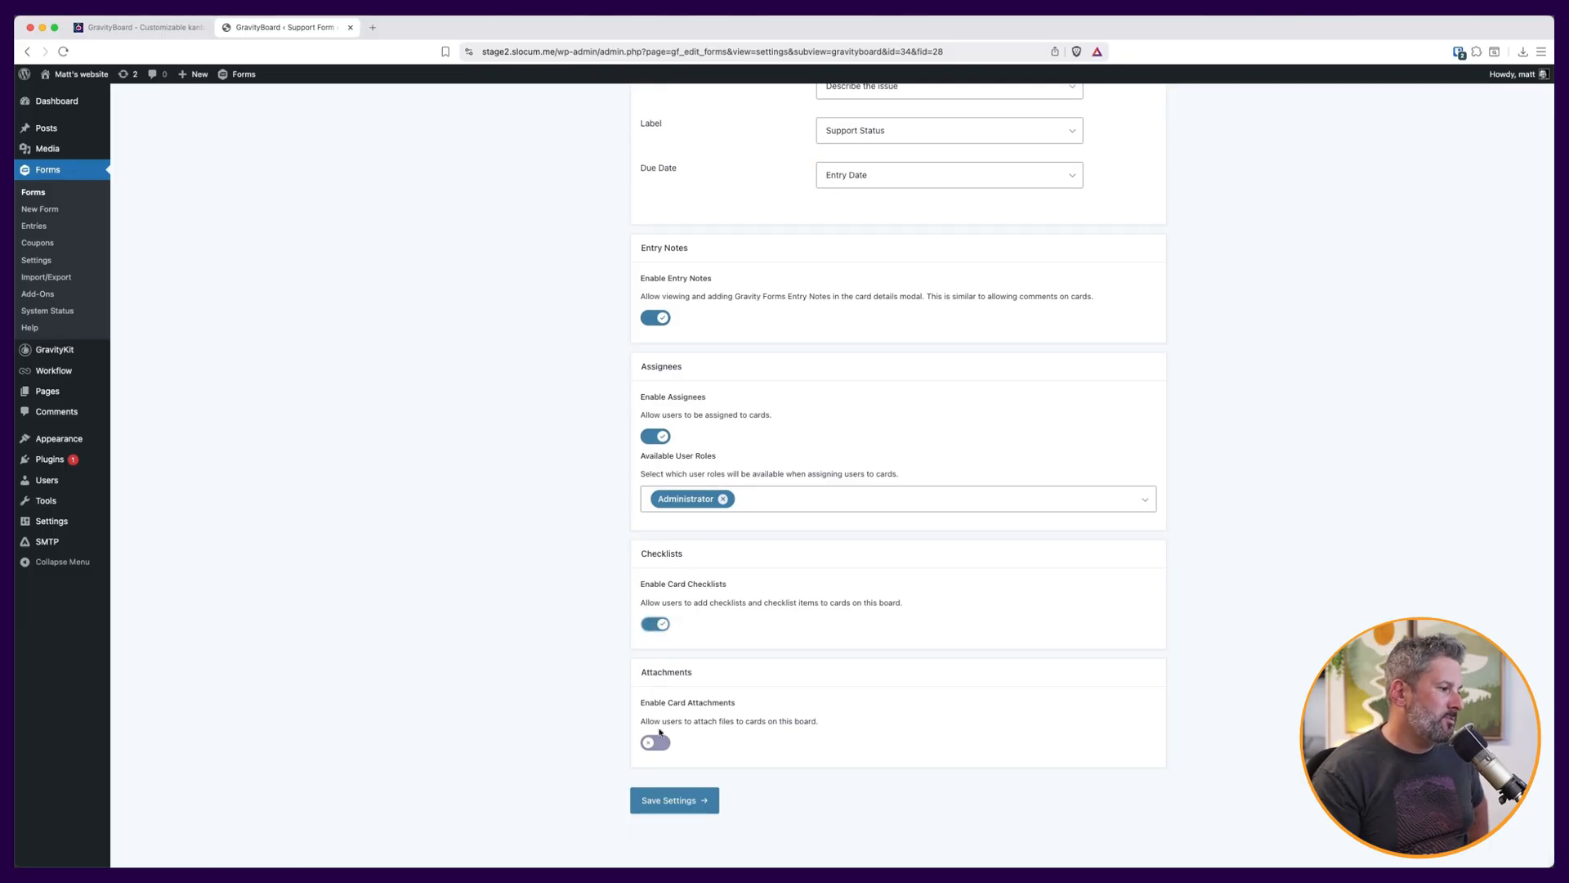
click(666, 745)
click(680, 800)
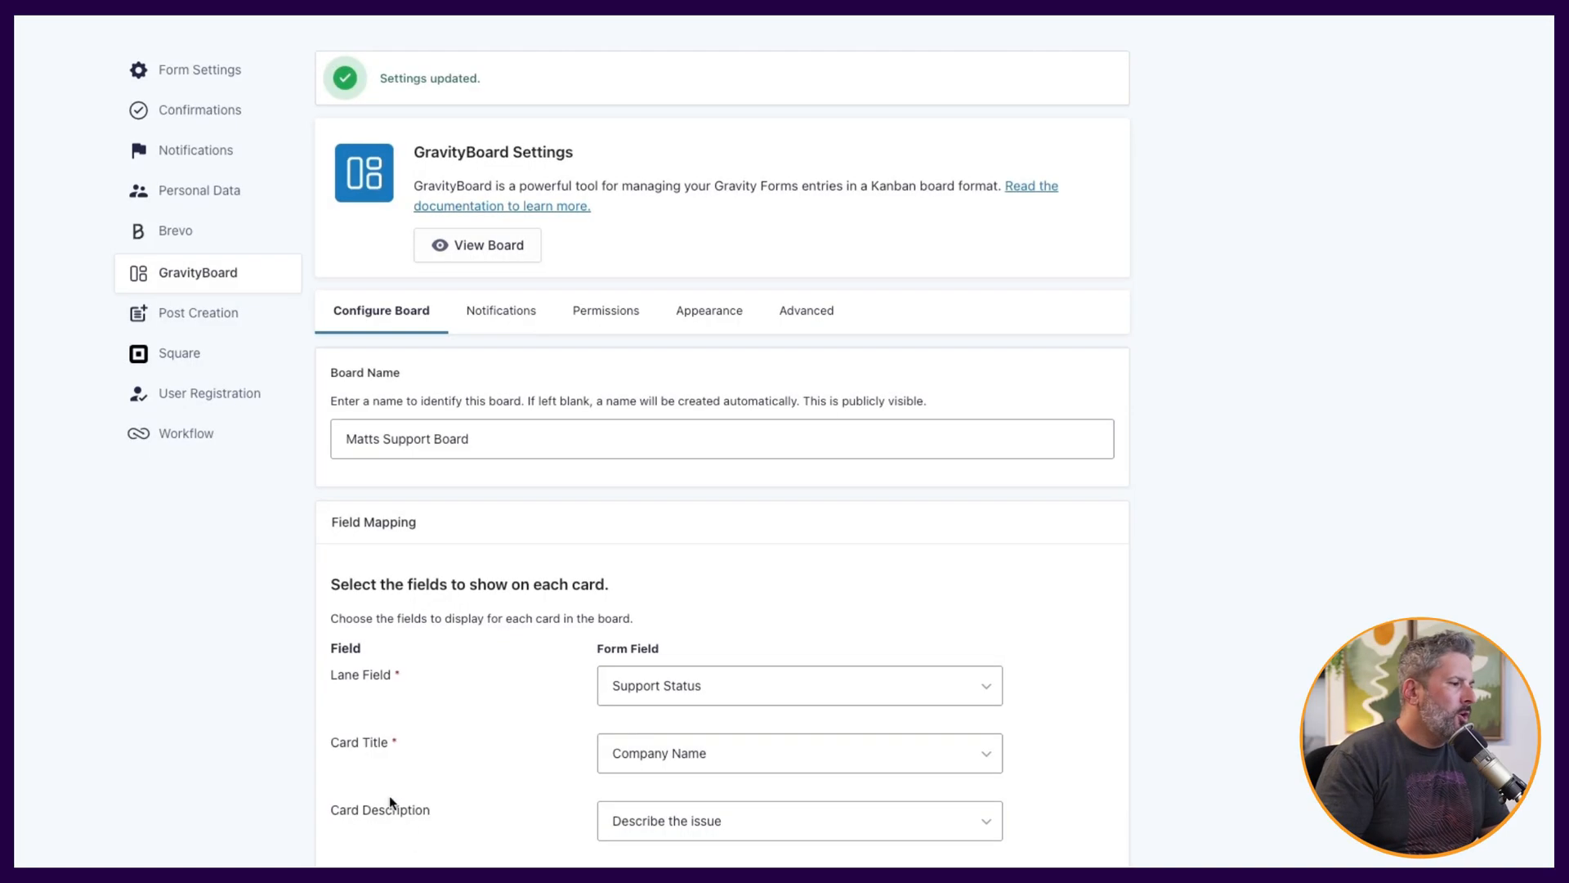
Review the board's Notifications, Permissions, Appearance and Advanced settings tabs and save the settings.
click(500, 309)
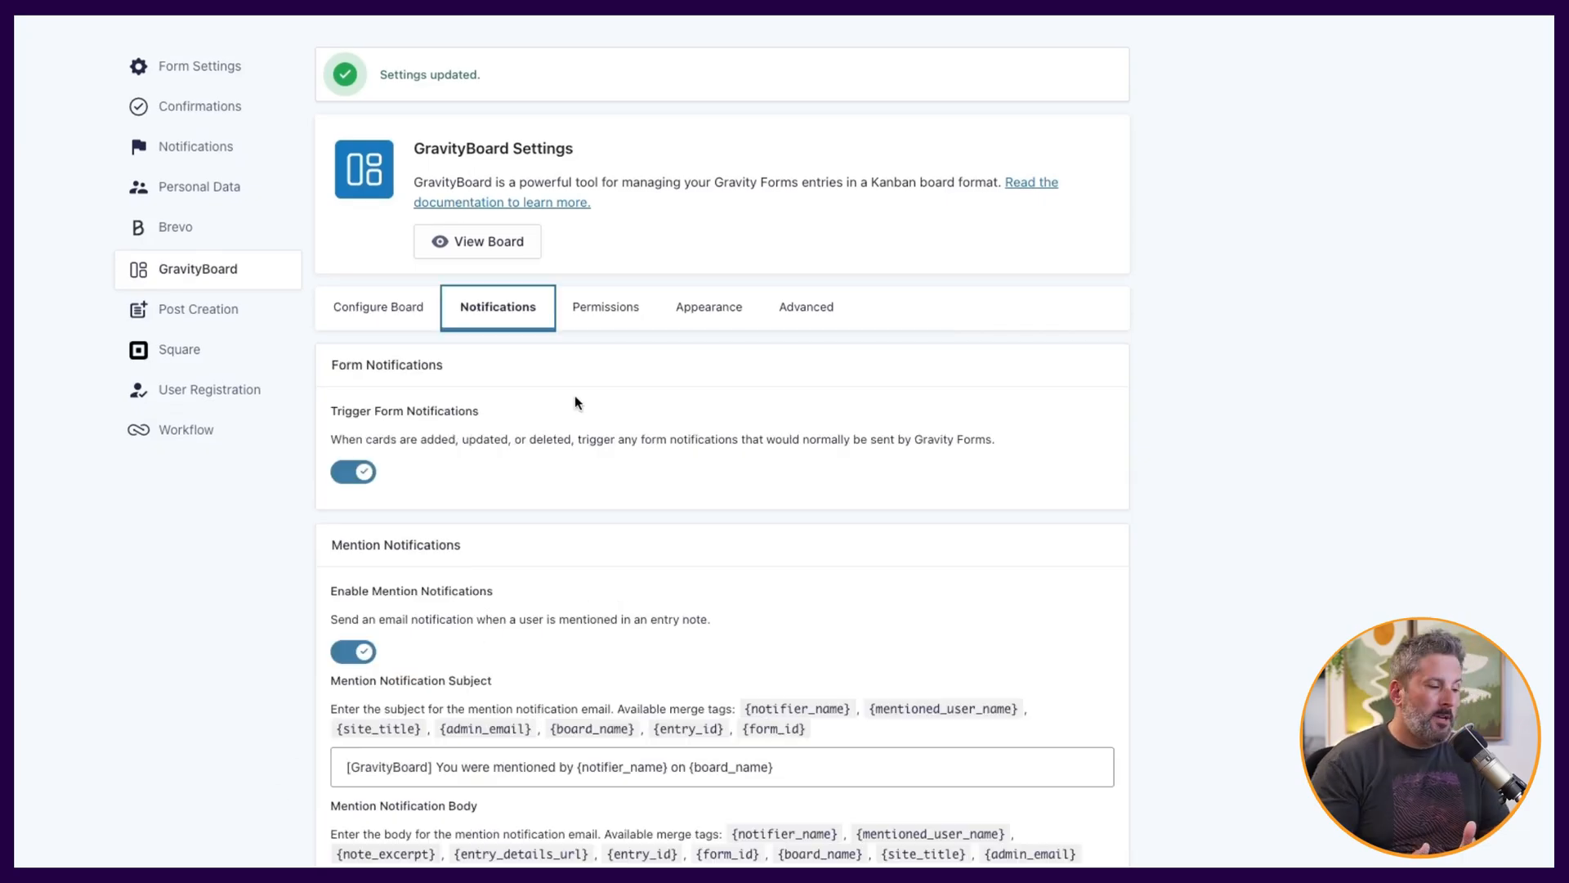
scroll(637, 391, down, 3)
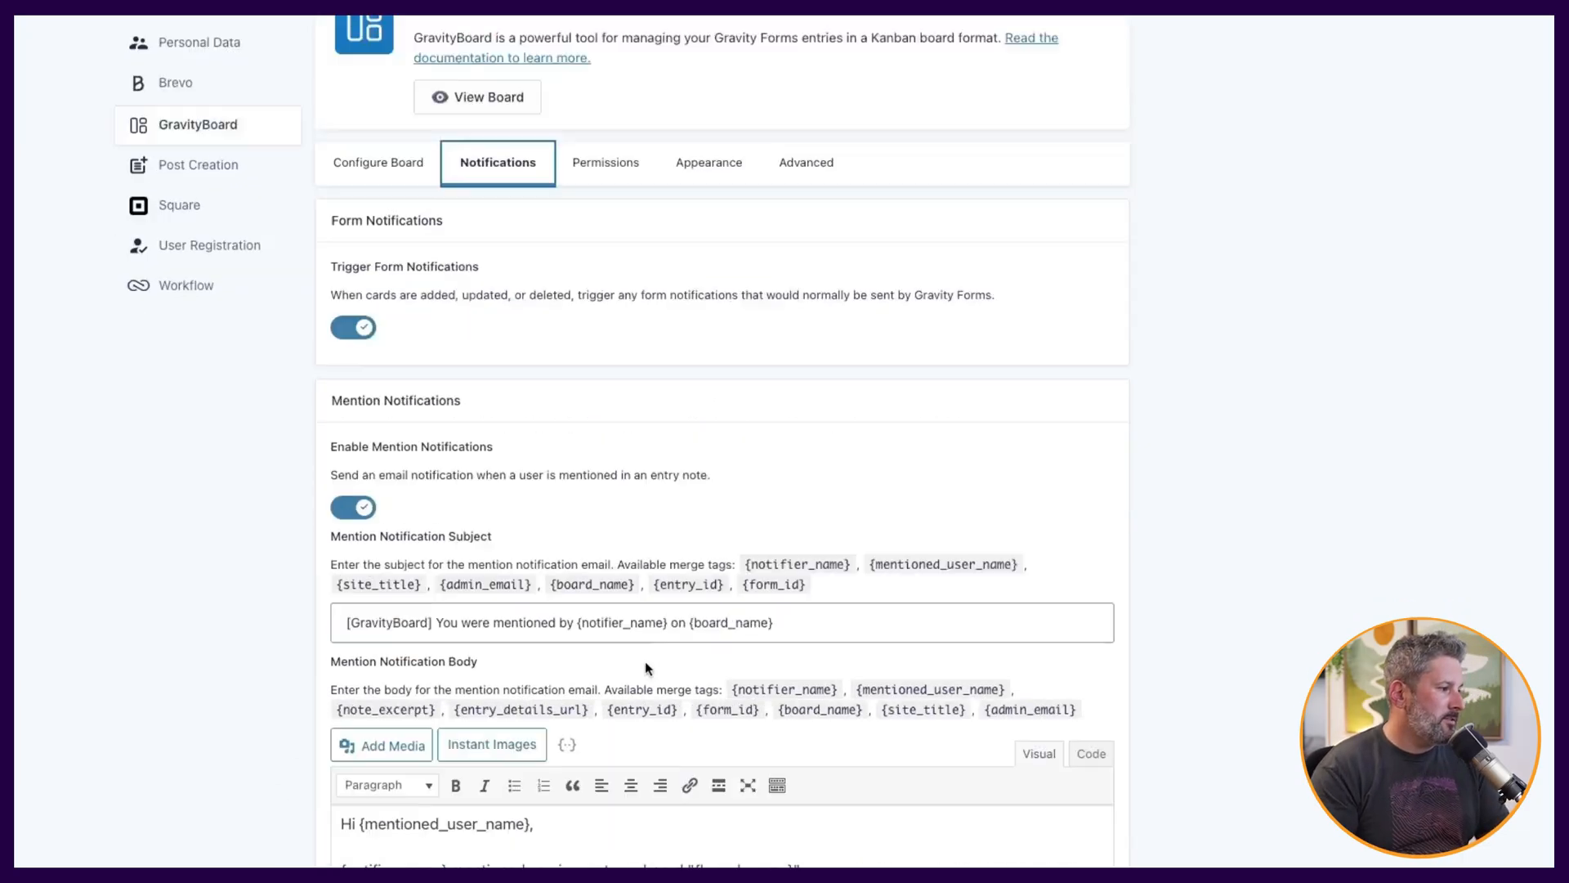
scroll(797, 572, up, 2)
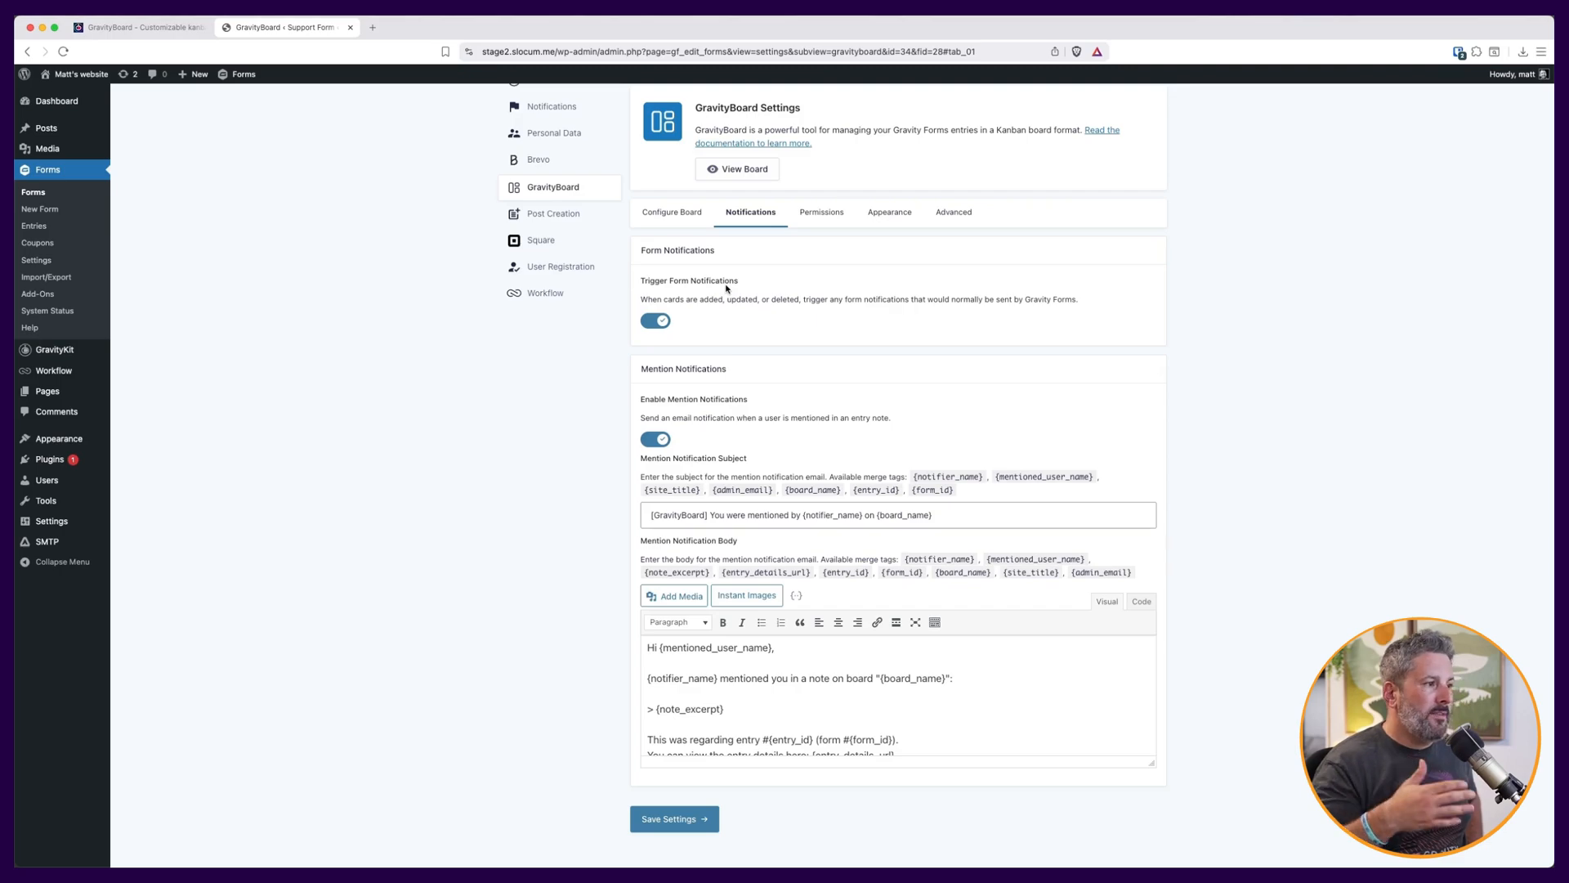
click(818, 216)
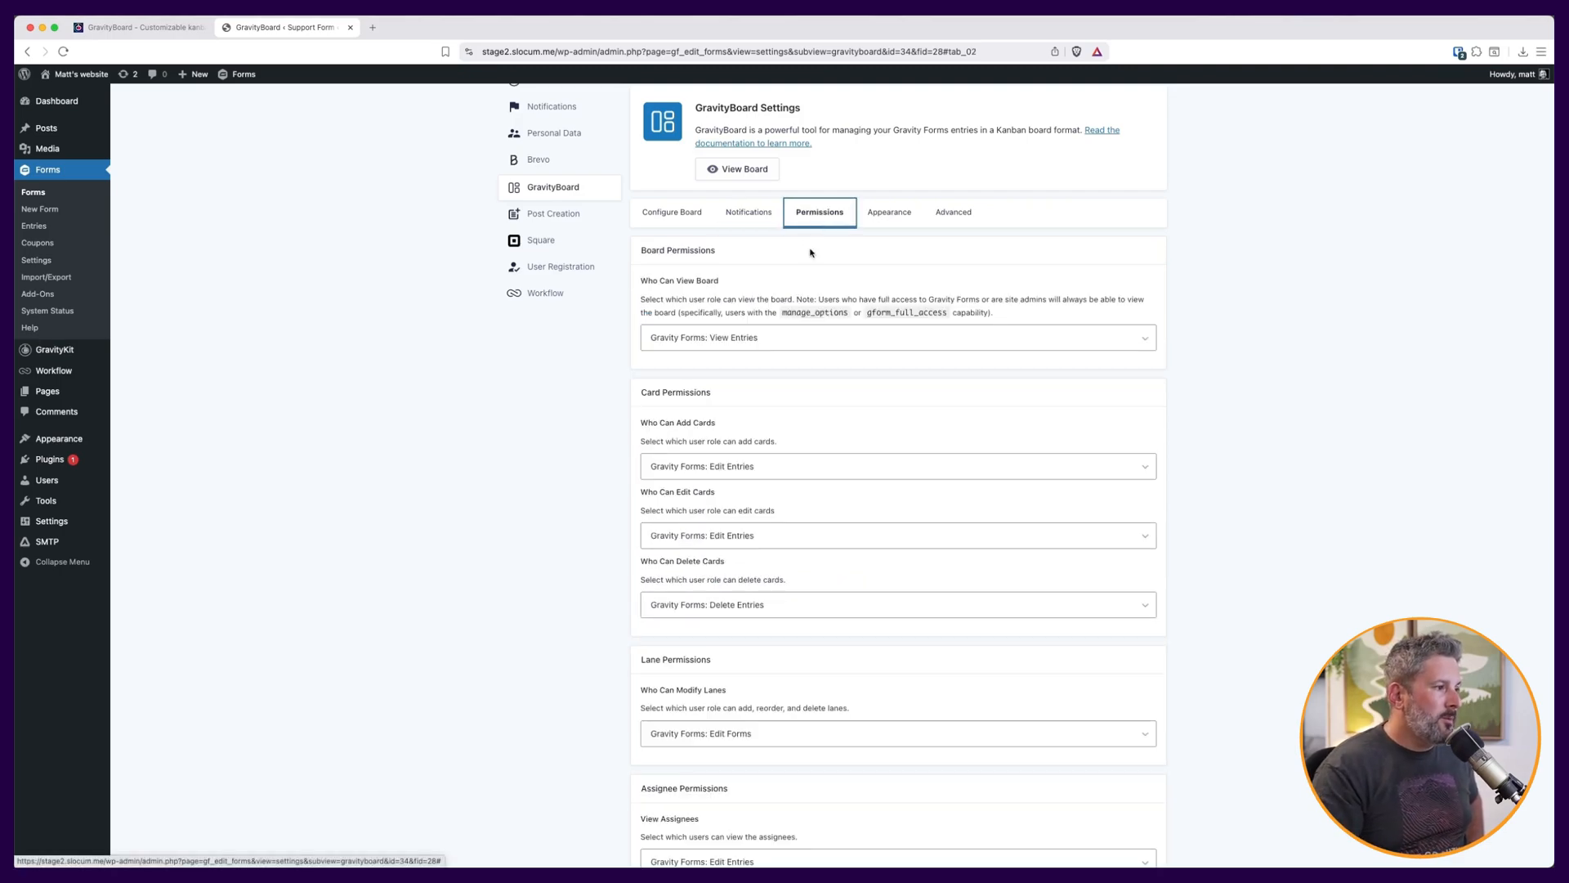
scroll(719, 646, down, 3)
scroll(723, 670, up, 1)
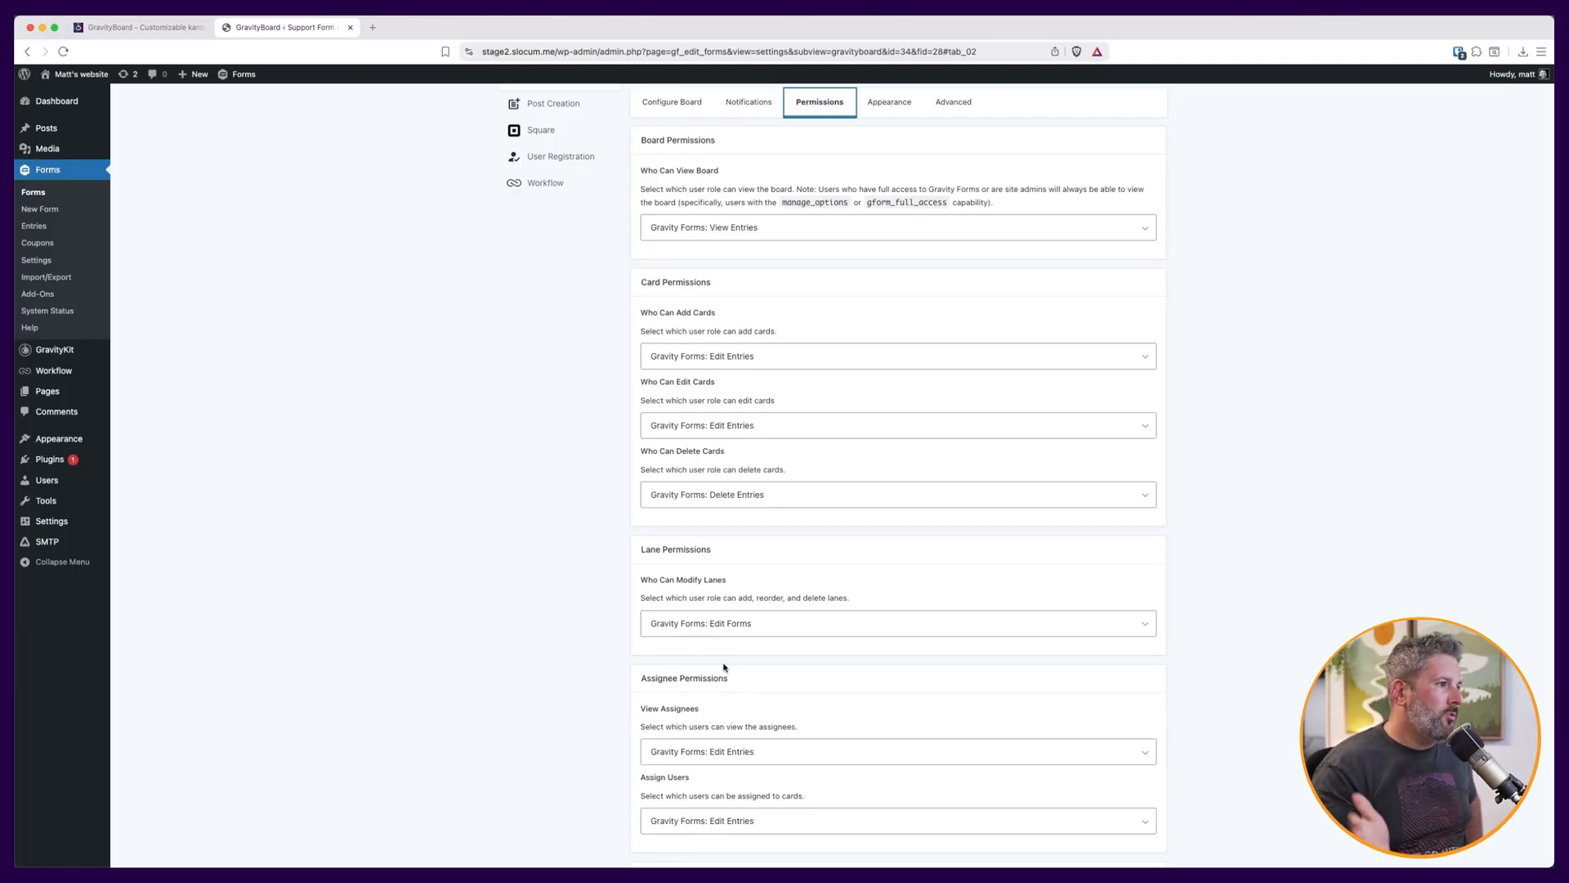
scroll(723, 667, up, 5)
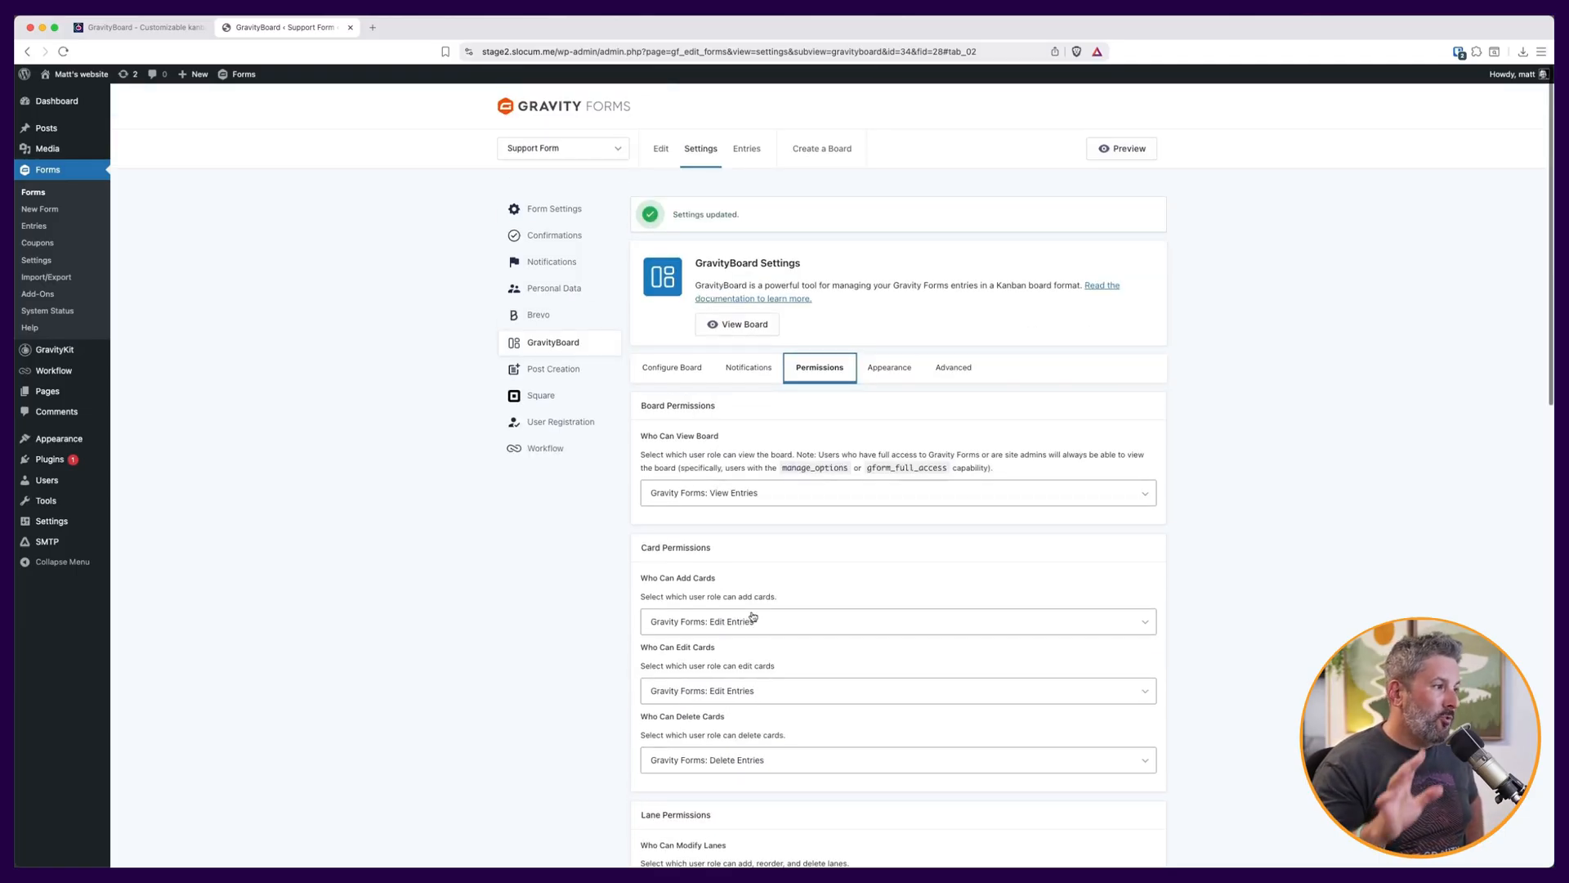
click(887, 377)
scroll(826, 529, down, 3)
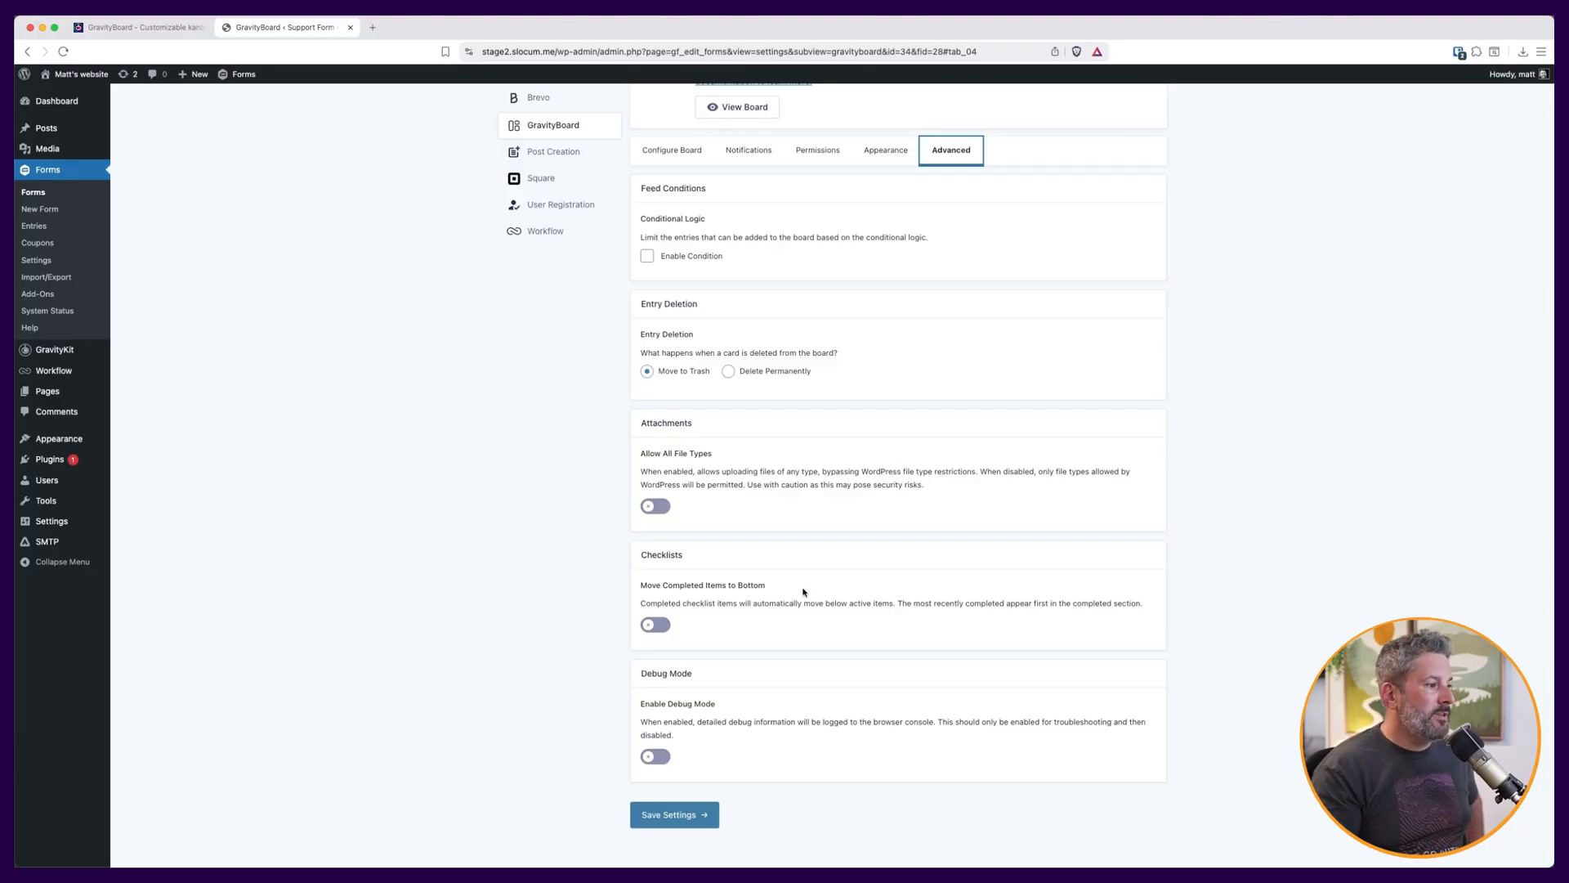
click(674, 815)
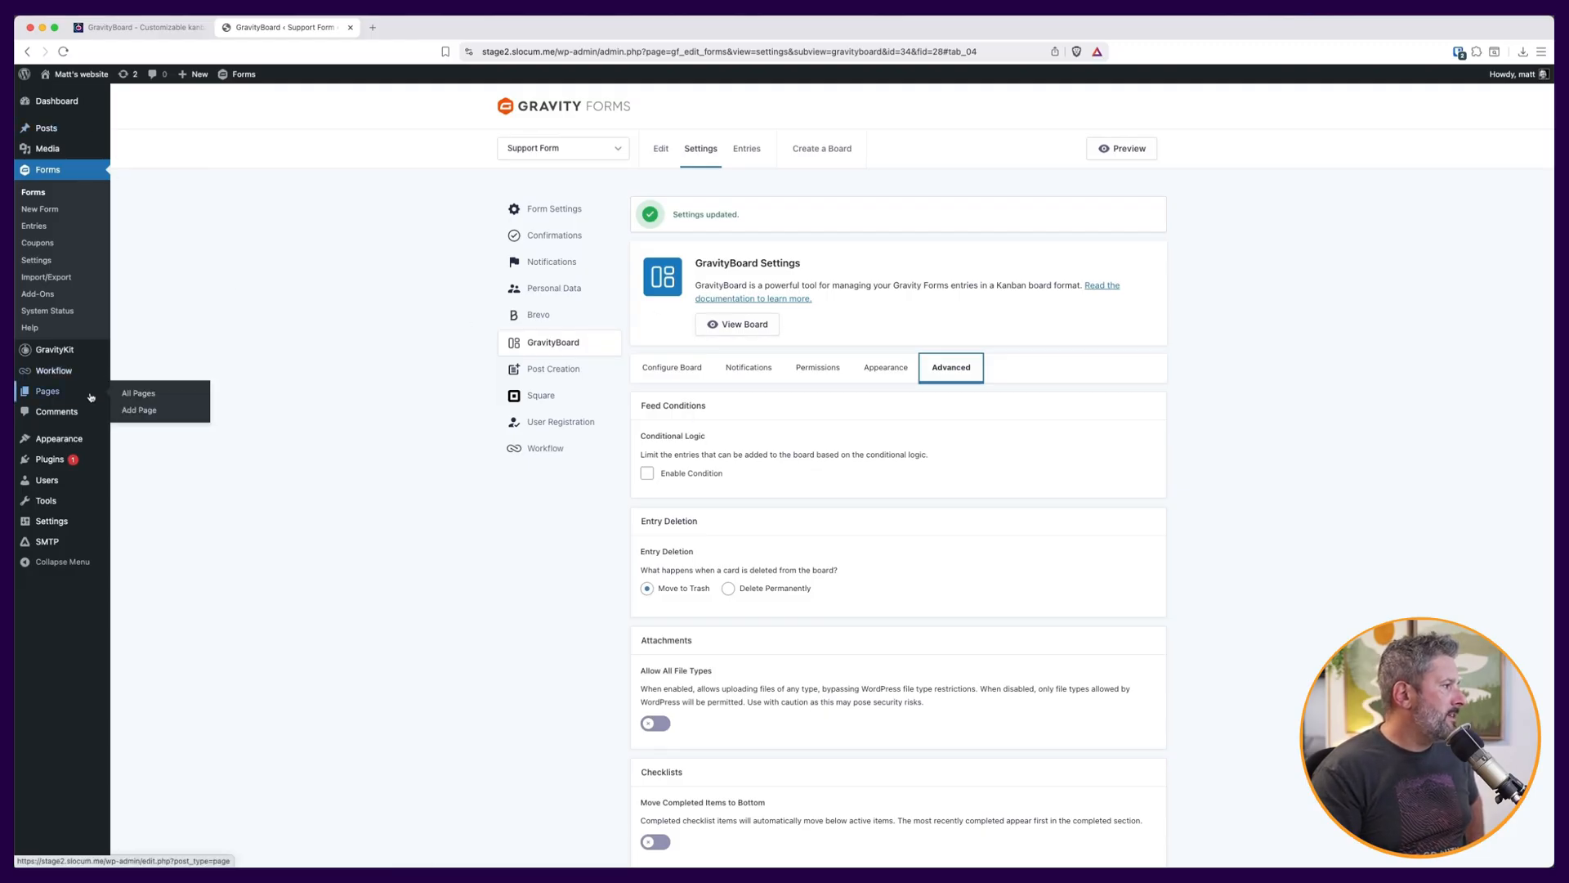
Search the site's pages for support and view the Support page.
click(135, 393)
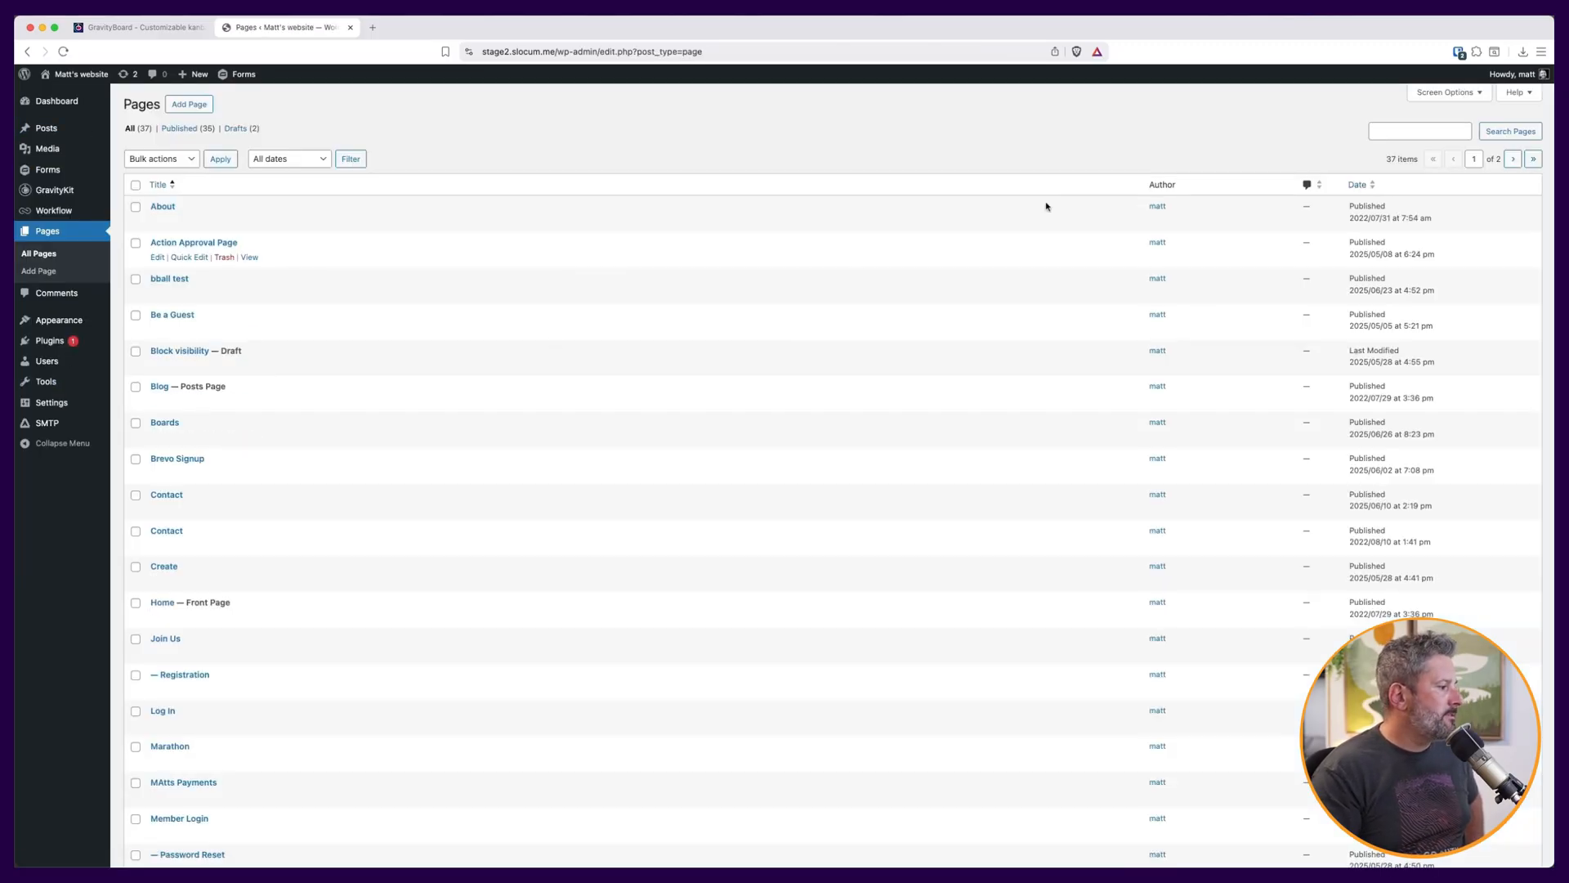
click(1420, 131)
text(suppo)
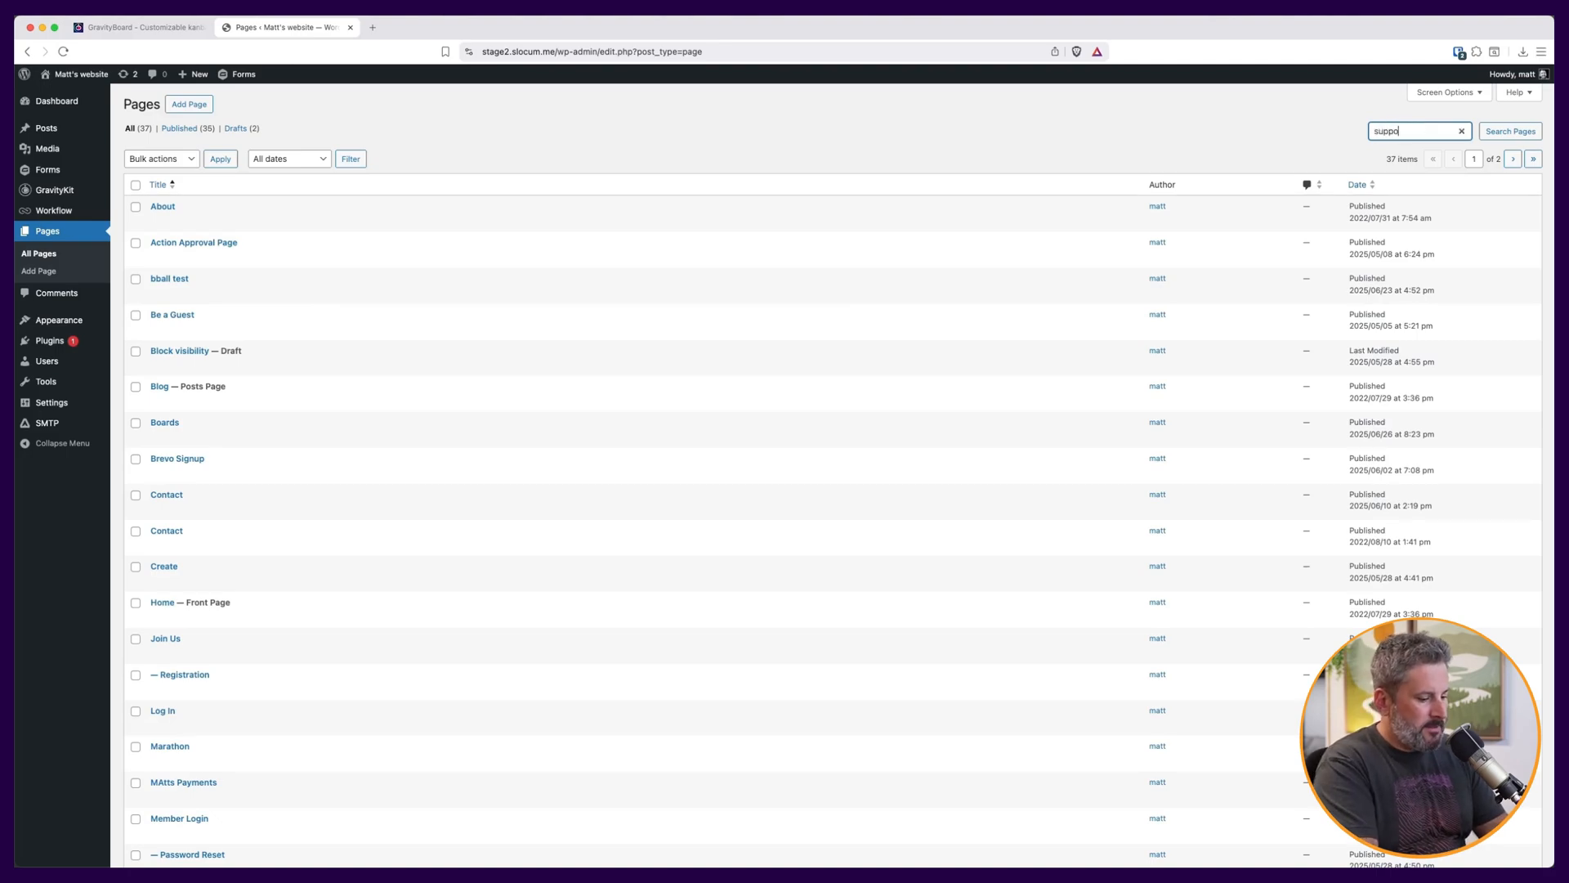
text(rt)
key(Return)
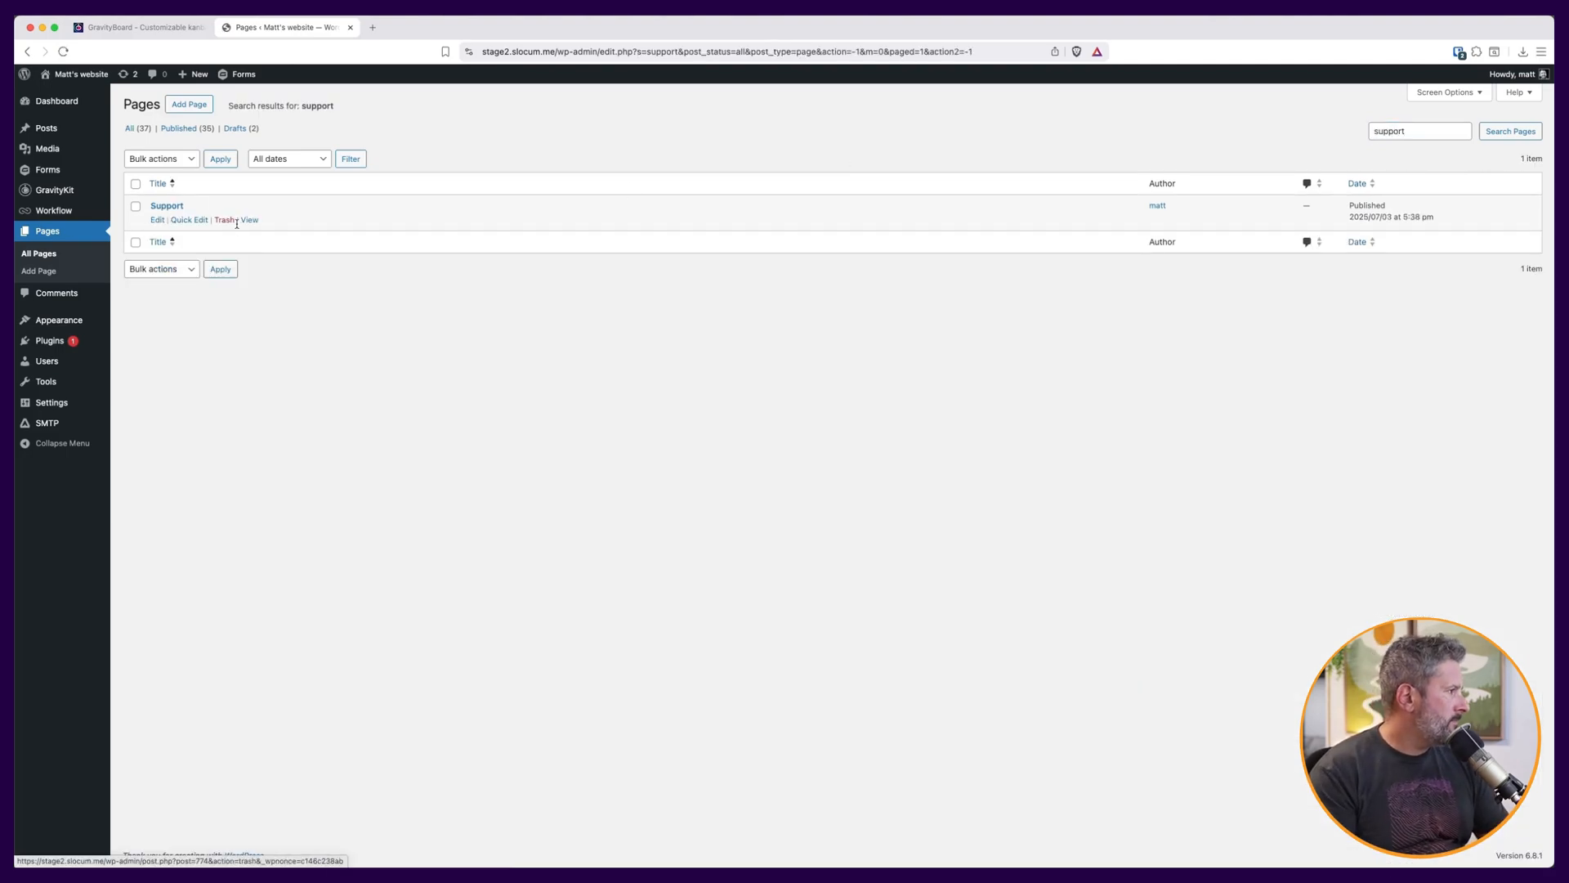
click(249, 220)
On the support form, enter Acme Co as company name, fill in the contact's e-mail, and choose the Other support status.
click(562, 302)
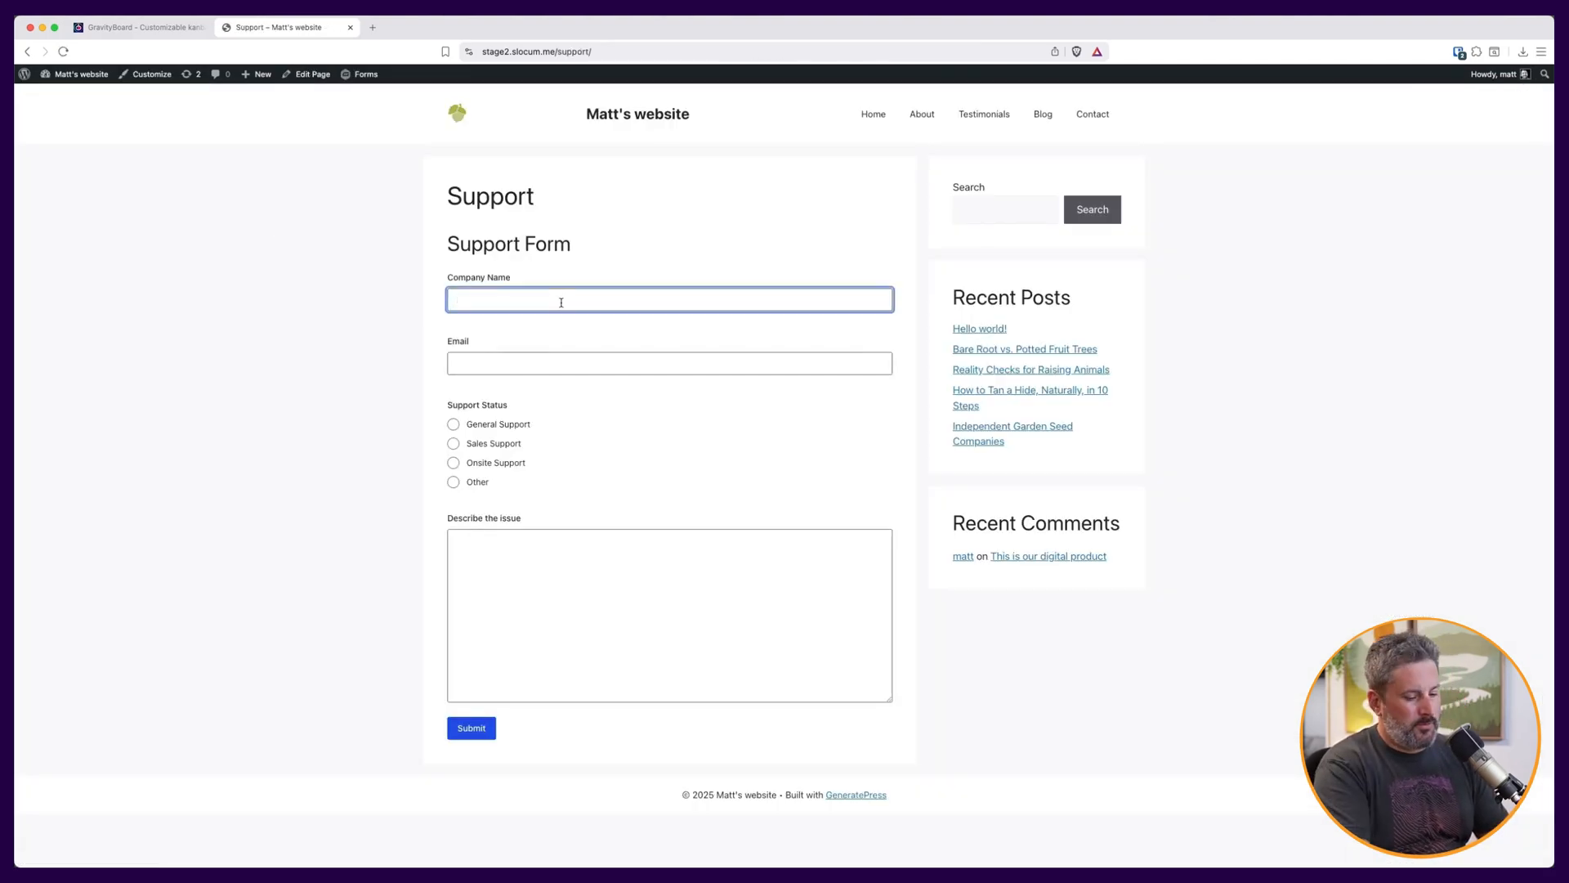
text(Acme Co)
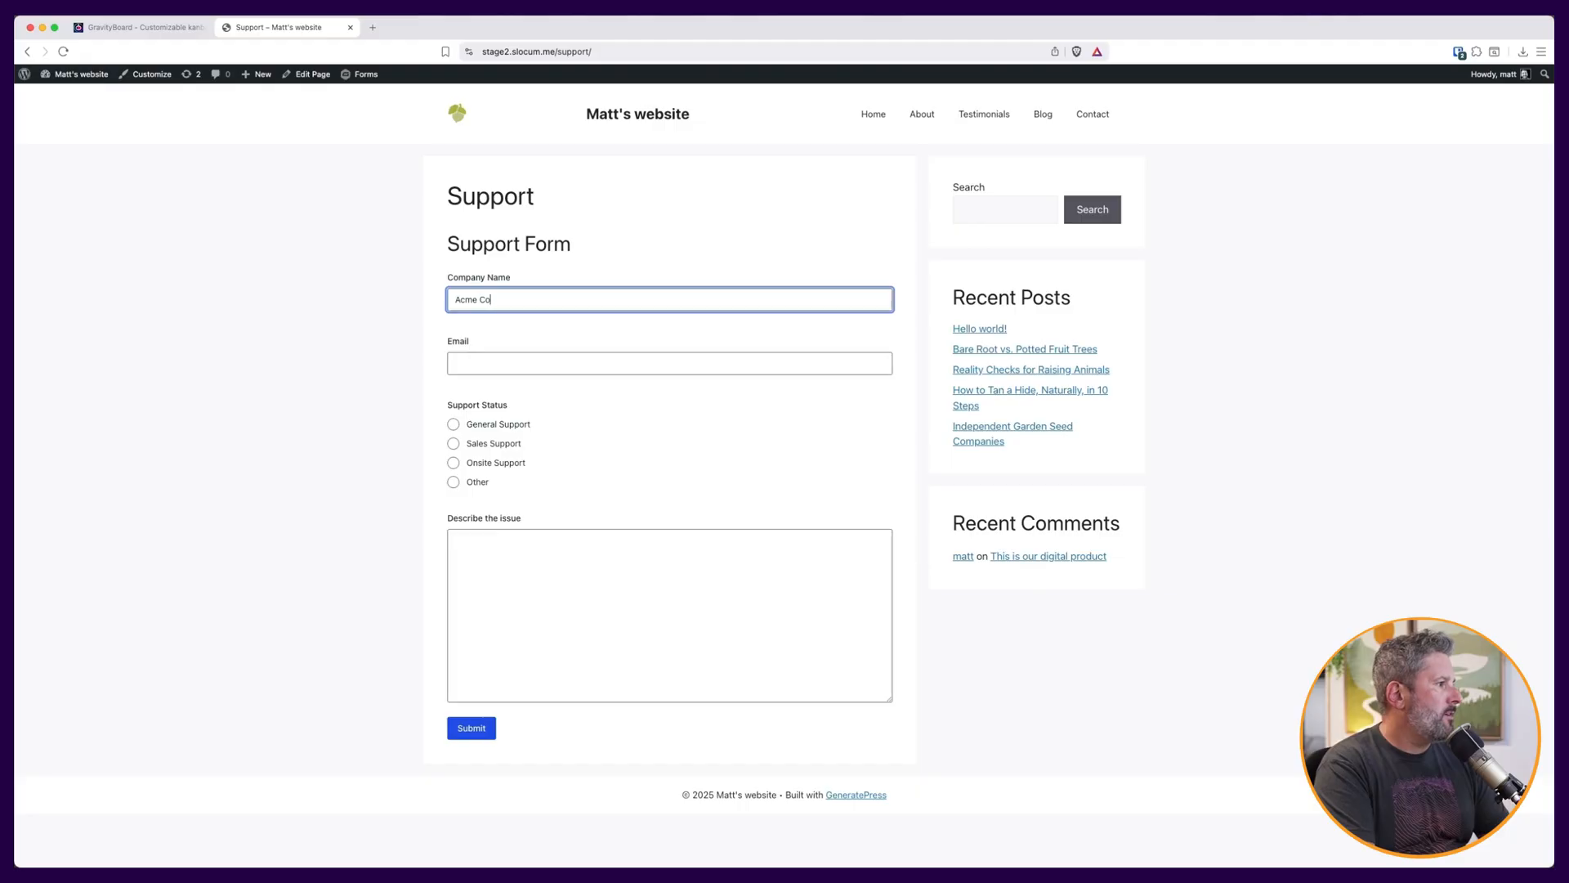
key(Tab)
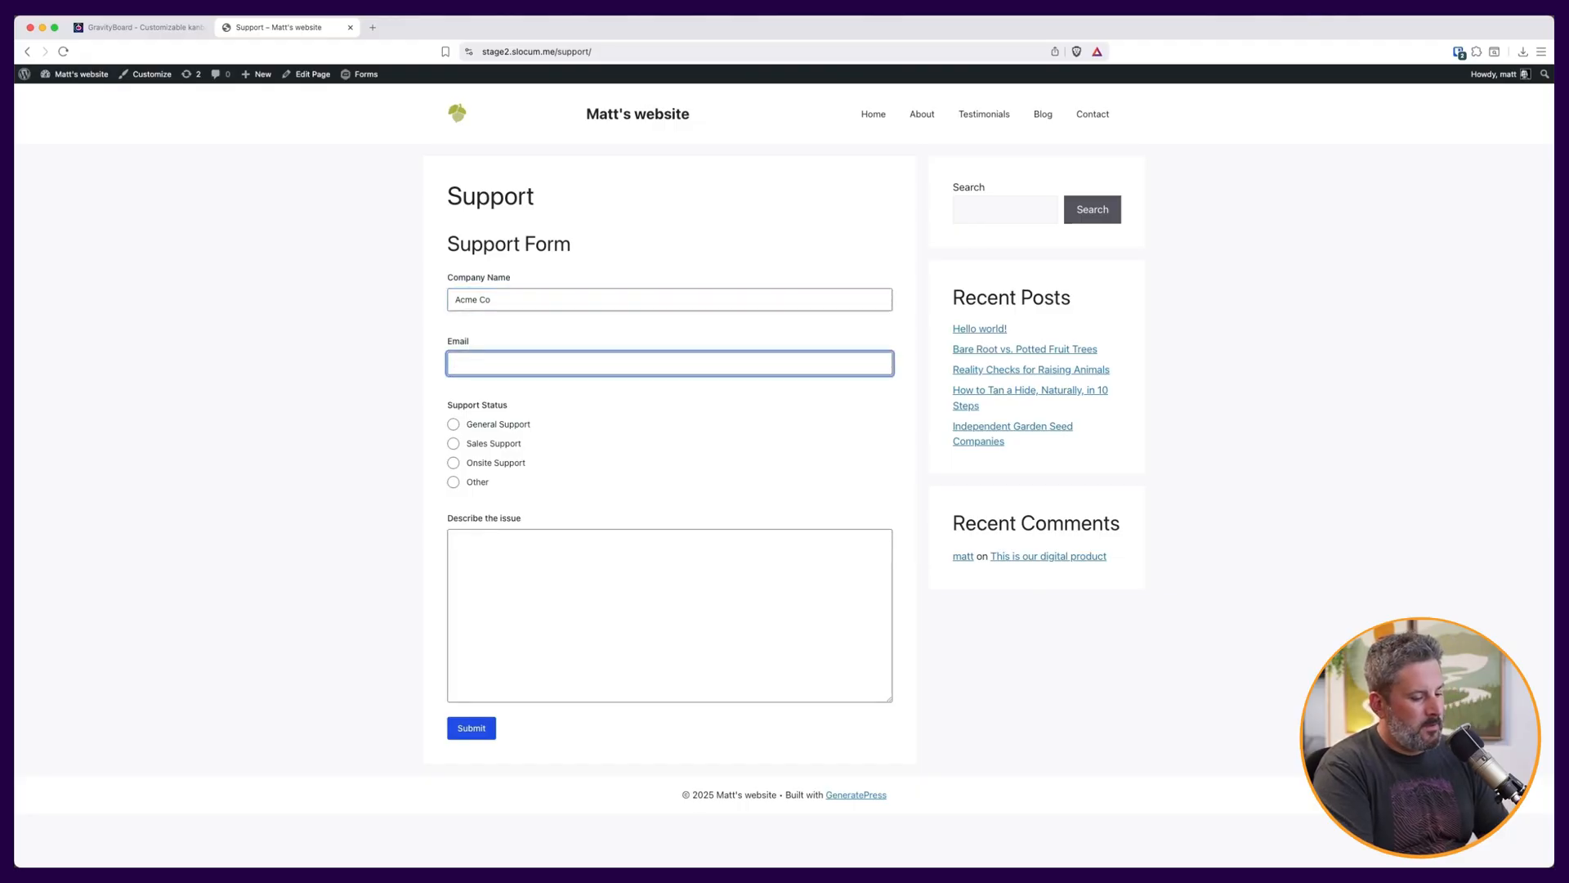
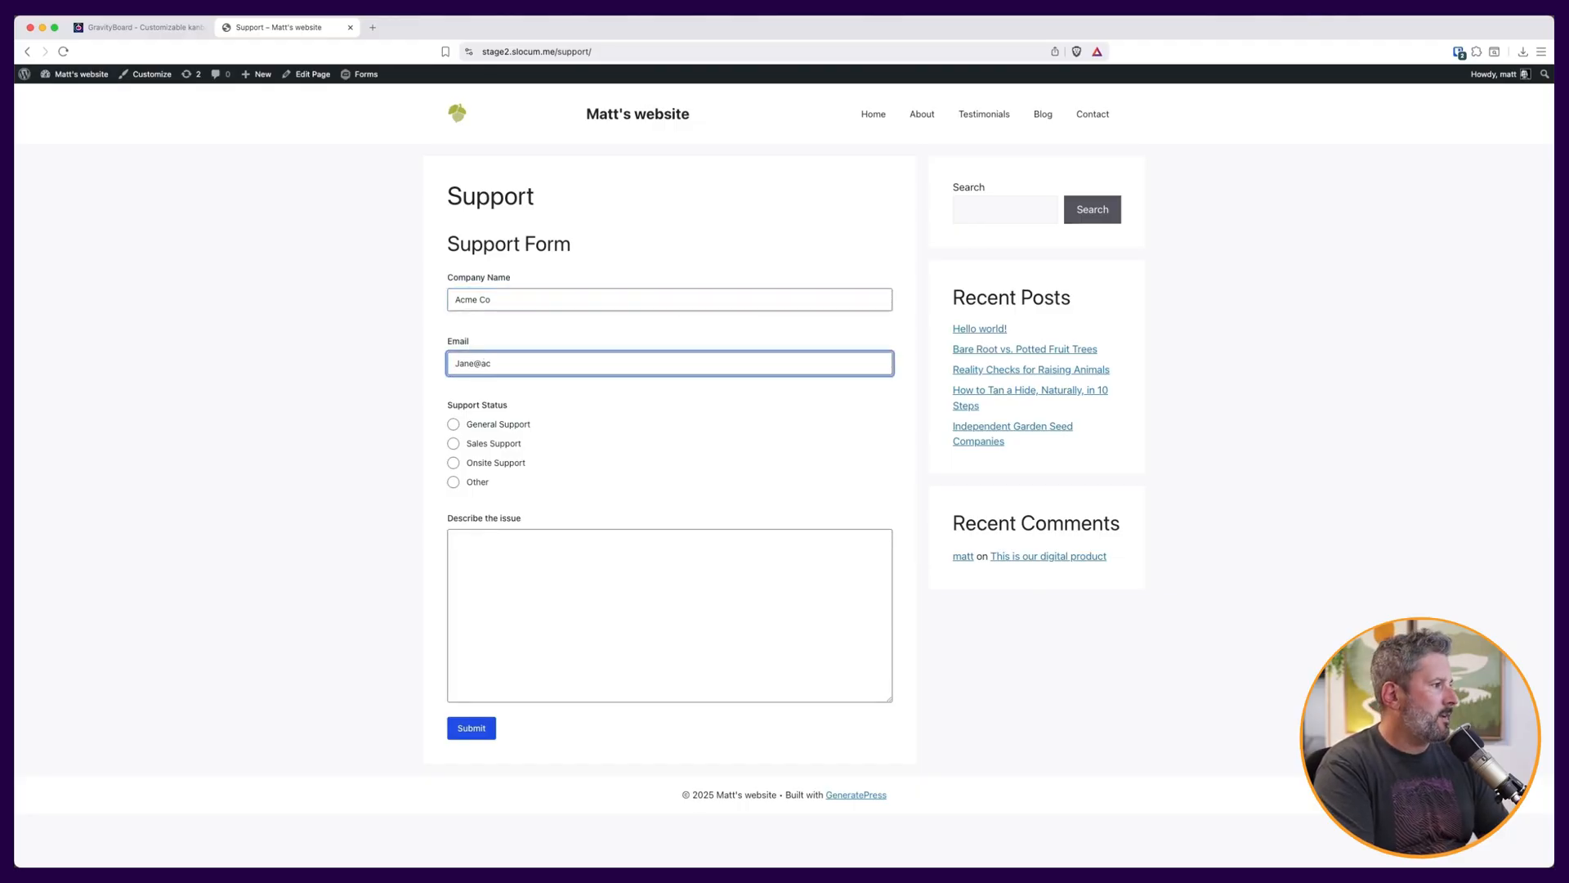
key(Tab)
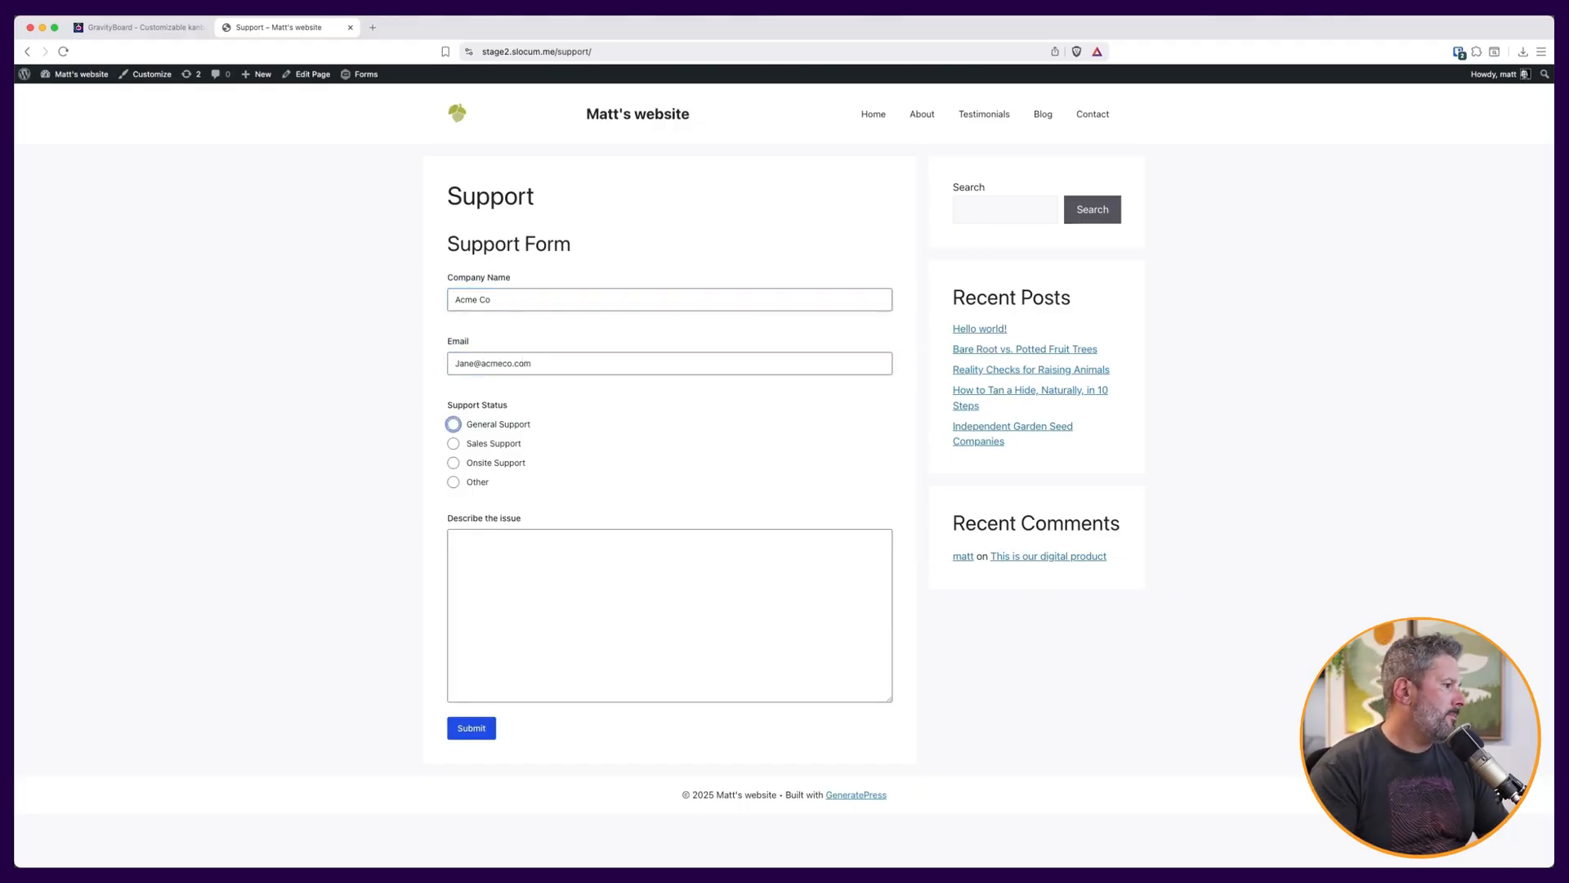
click(476, 483)
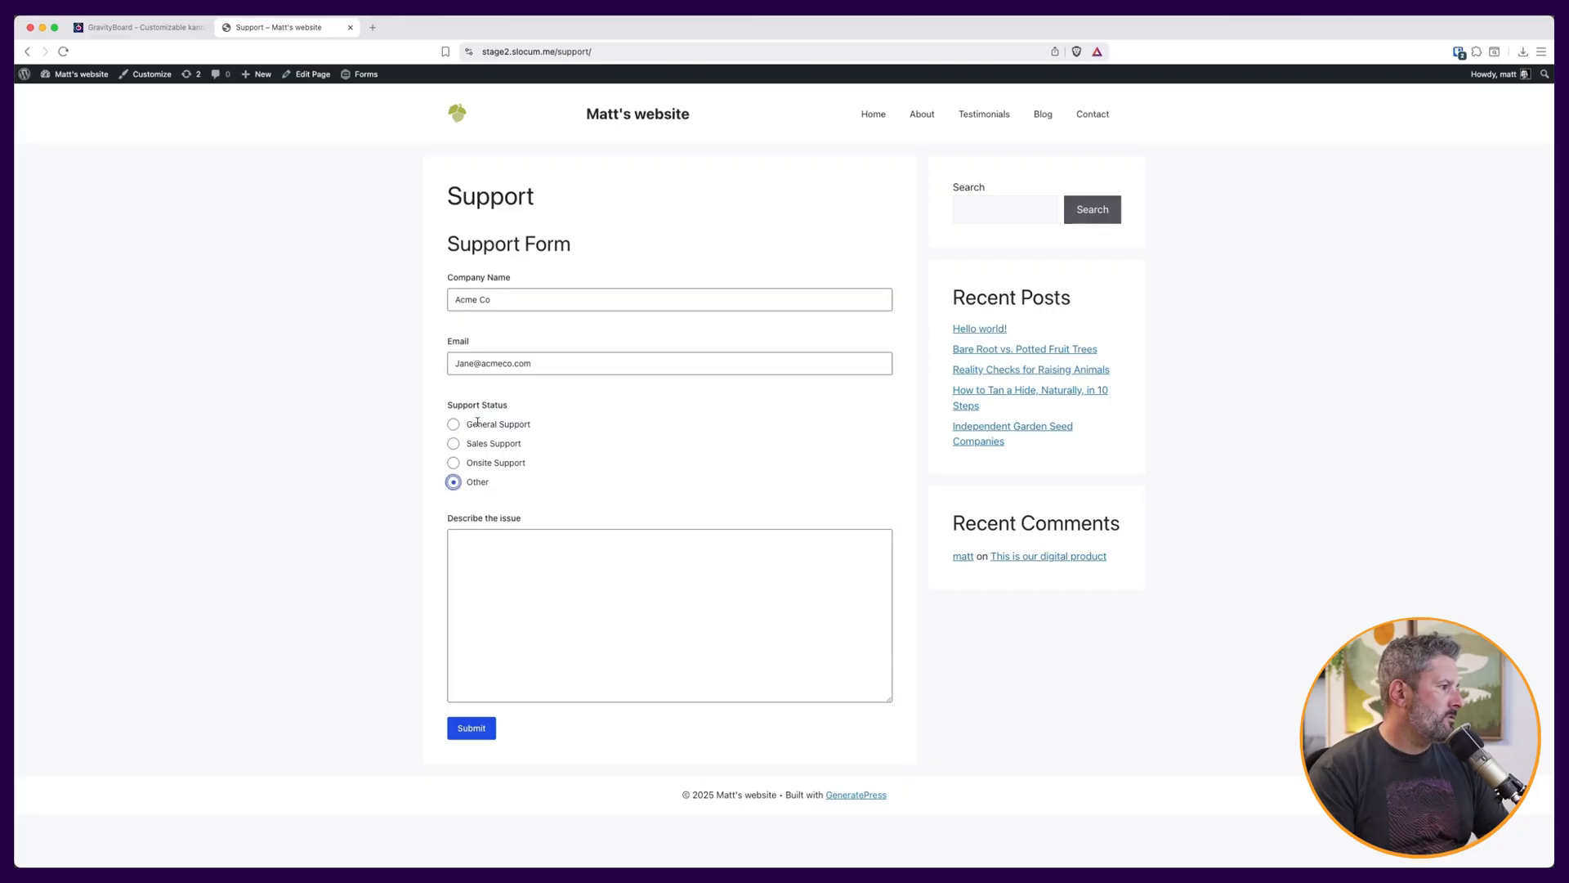
Describe the issue as "I need help with Other!" and submit the support form.
click(520, 535)
text(I nee)
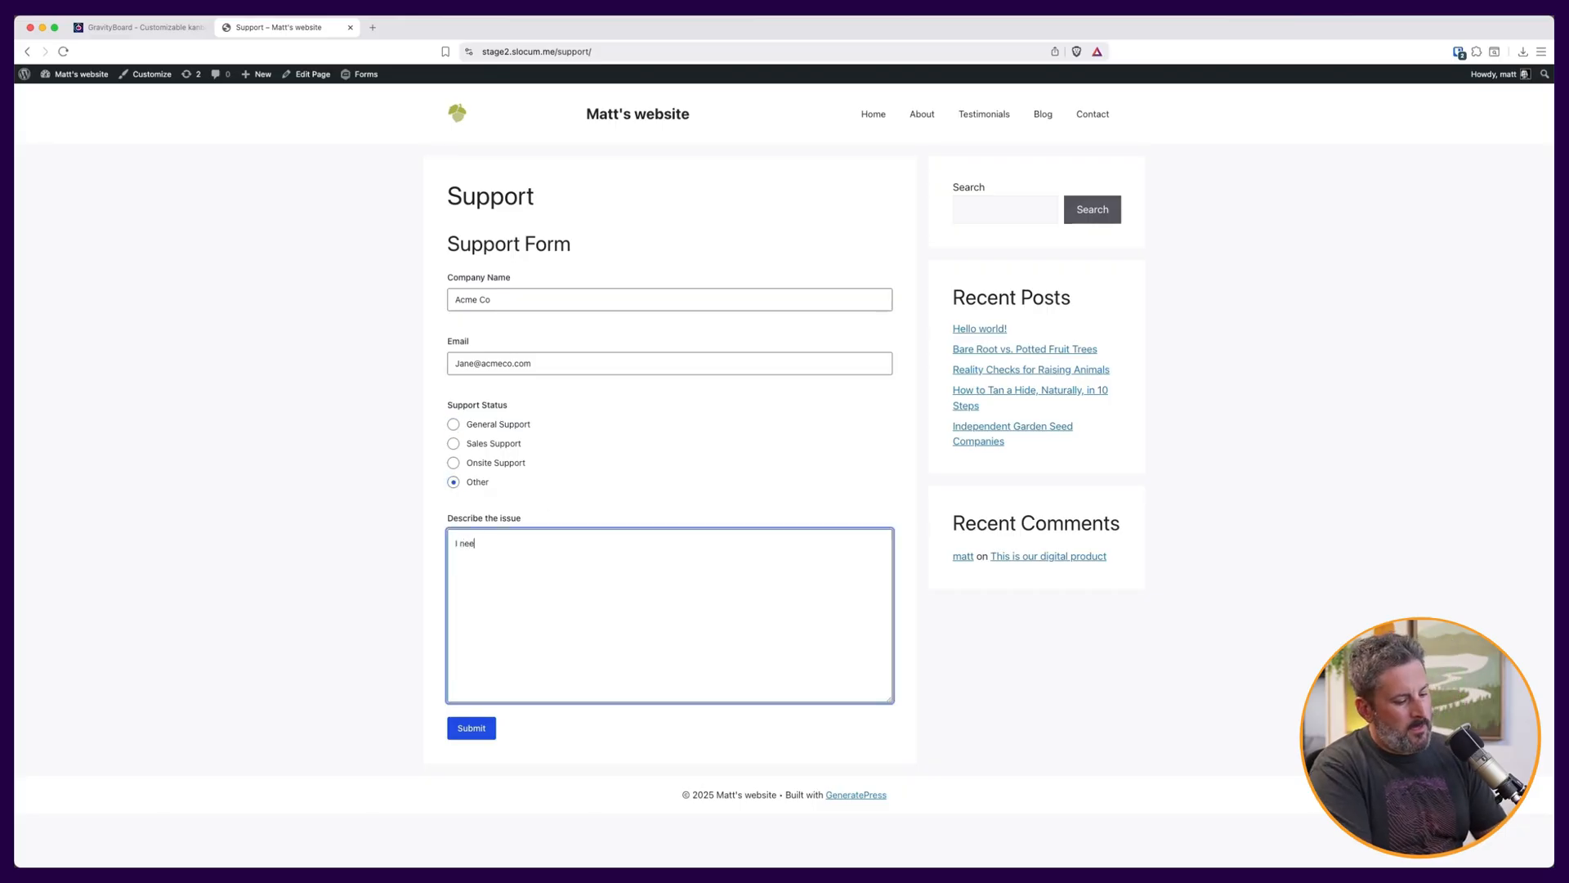
text(d help with Other!)
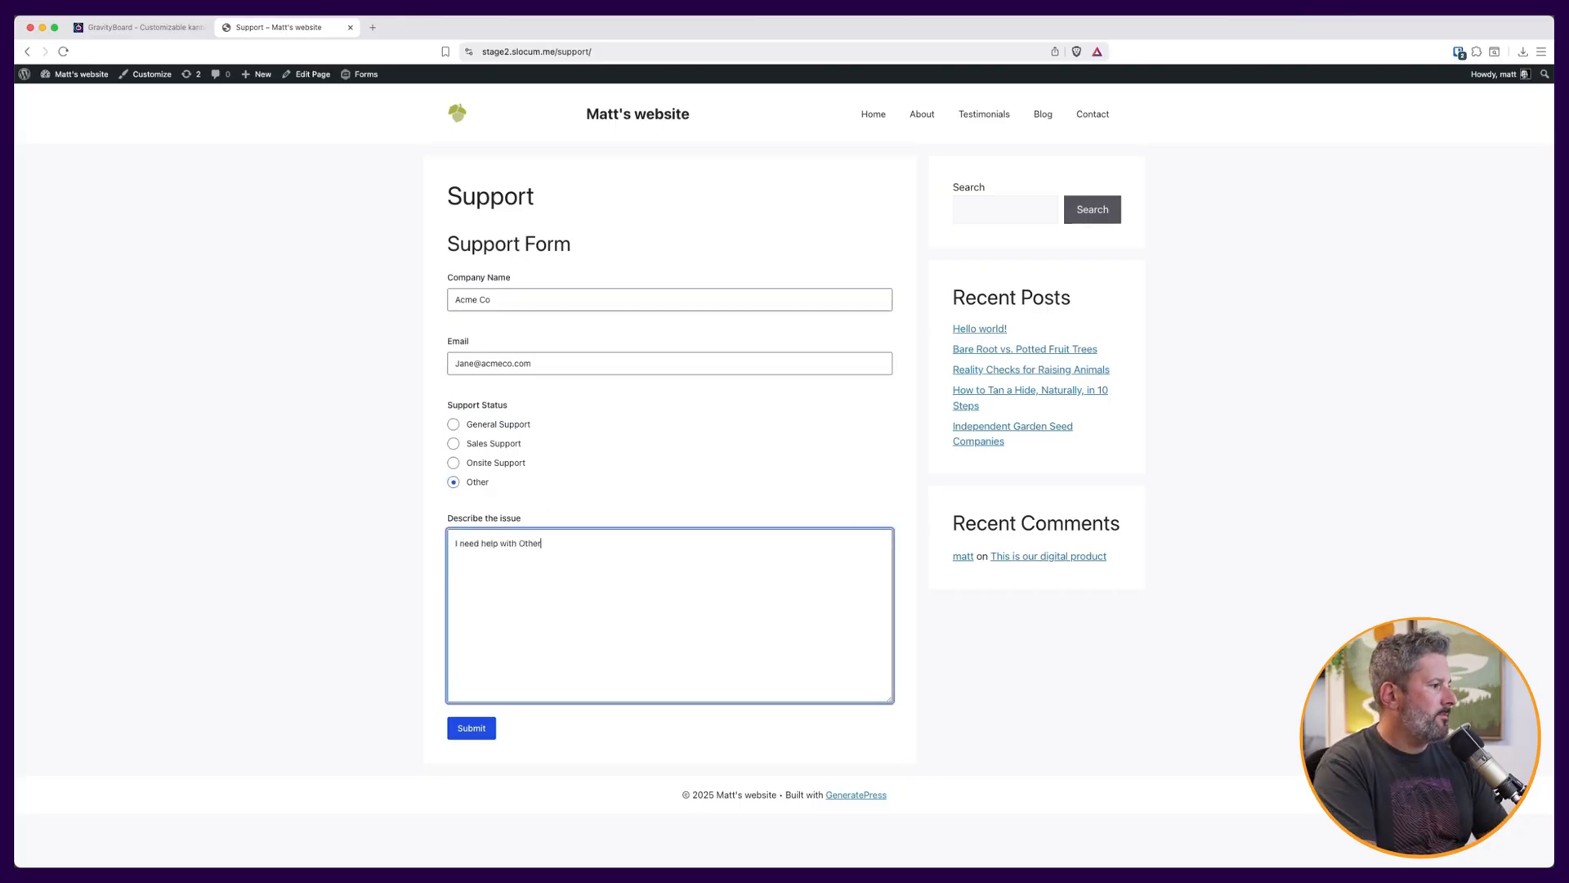
click(488, 739)
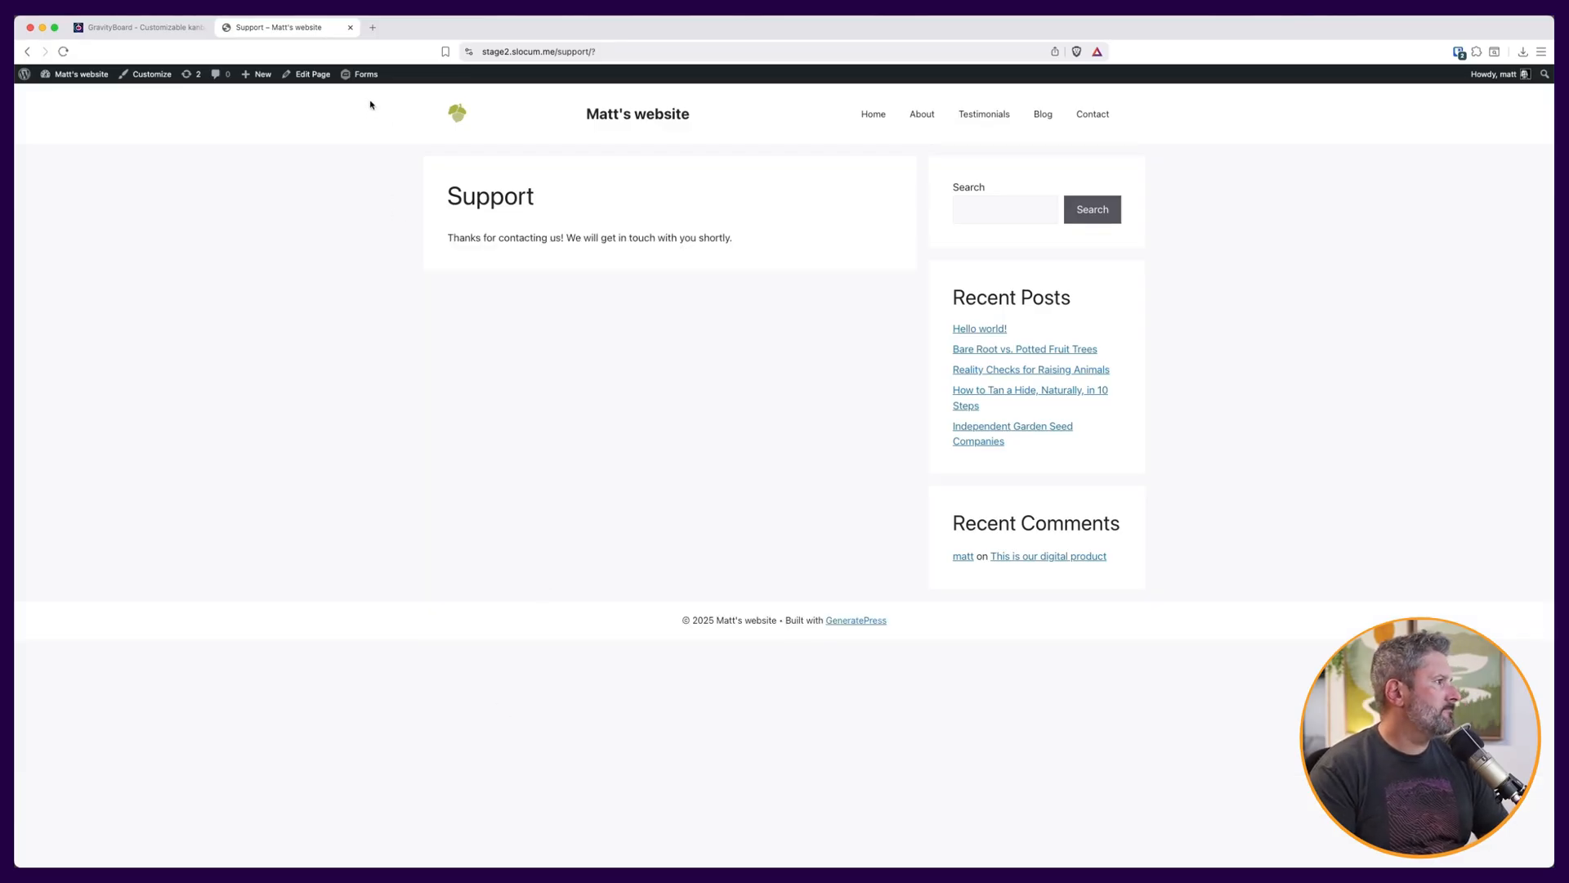
Open Matts Support Board from the GravityKit boards list in the admin dashboard.
mouse_move(77, 74)
click(81, 101)
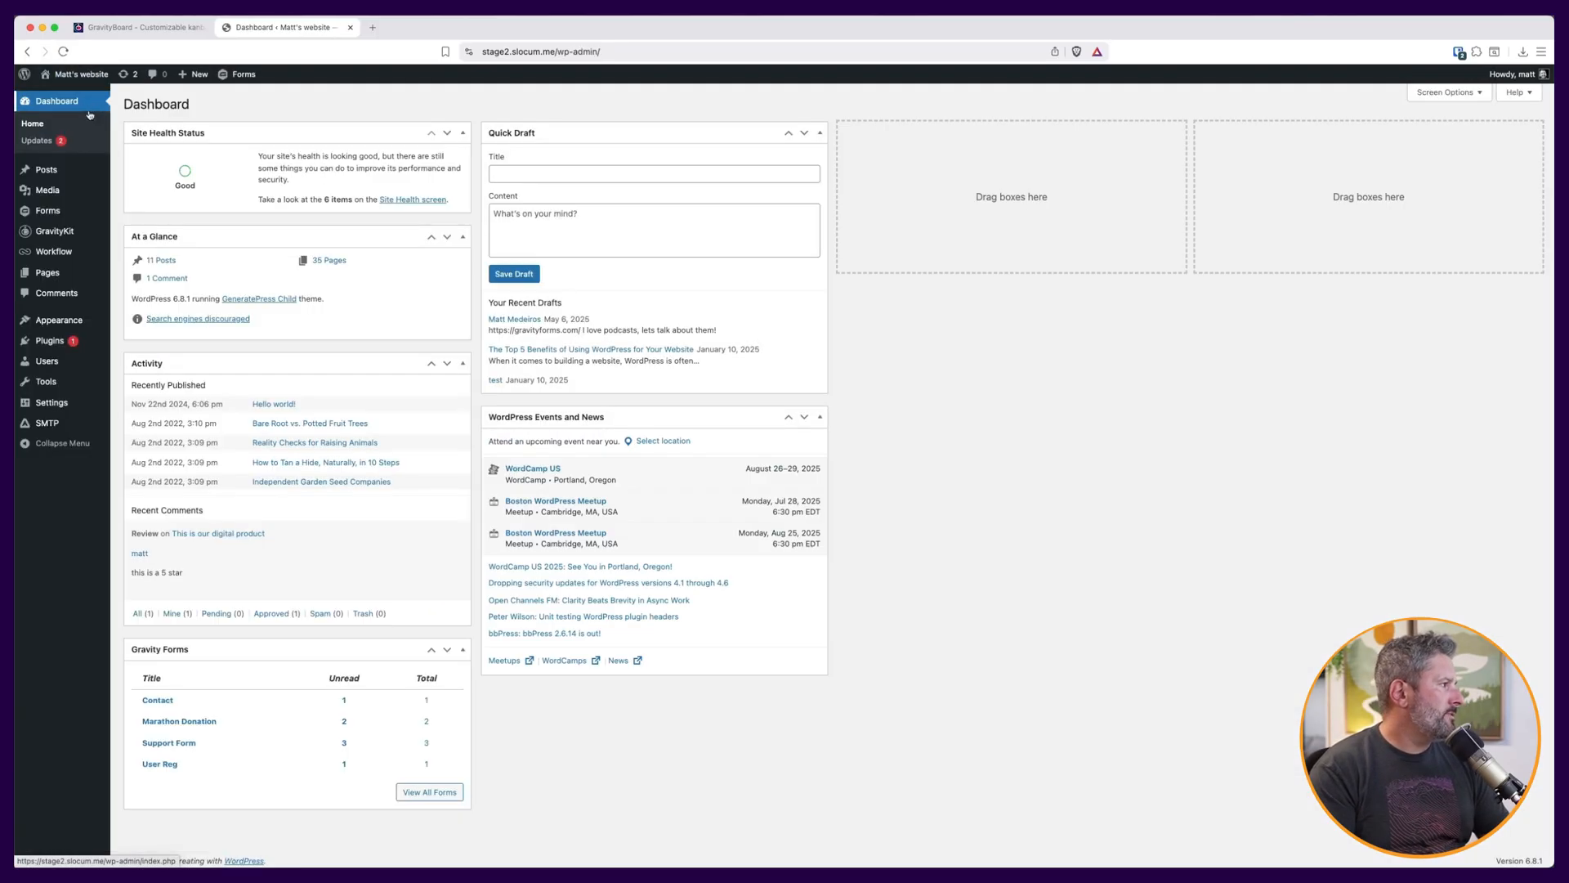
mouse_move(79, 237)
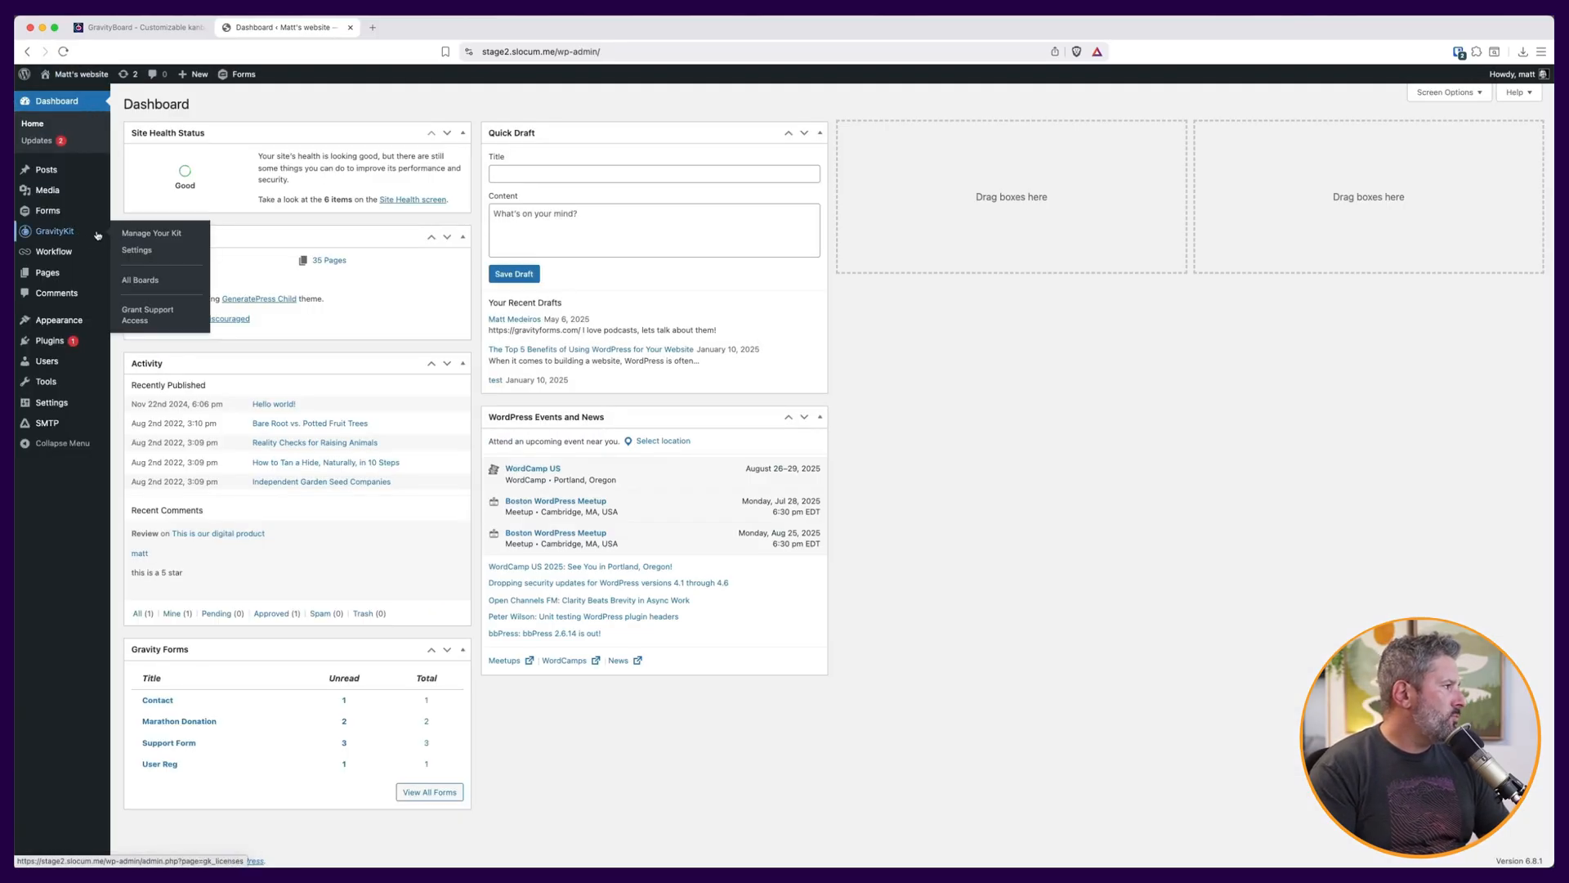
click(156, 282)
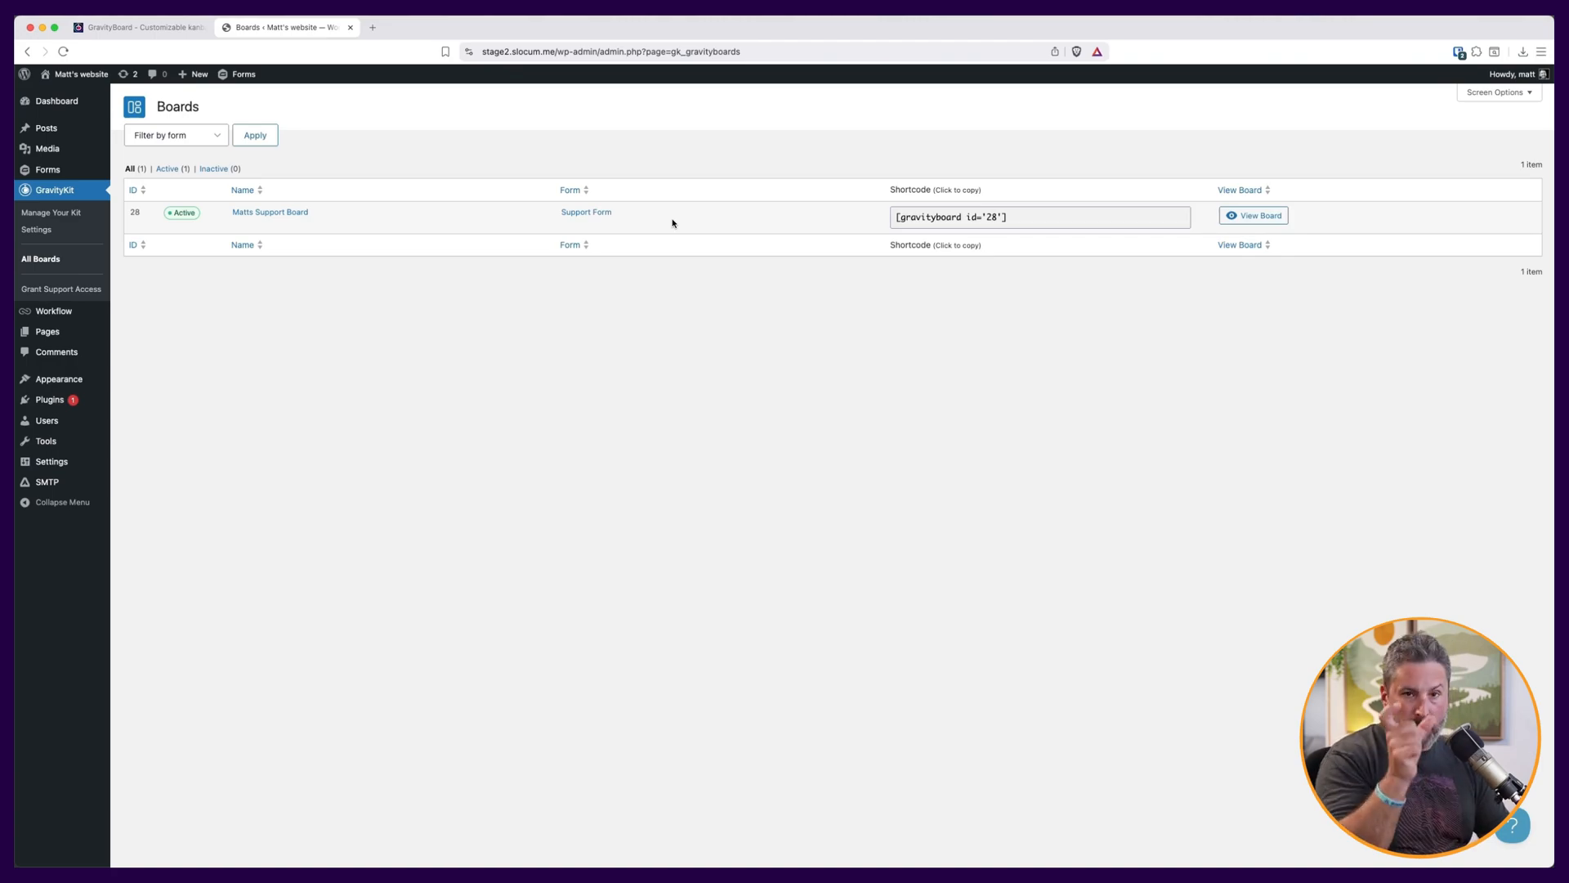
click(1254, 215)
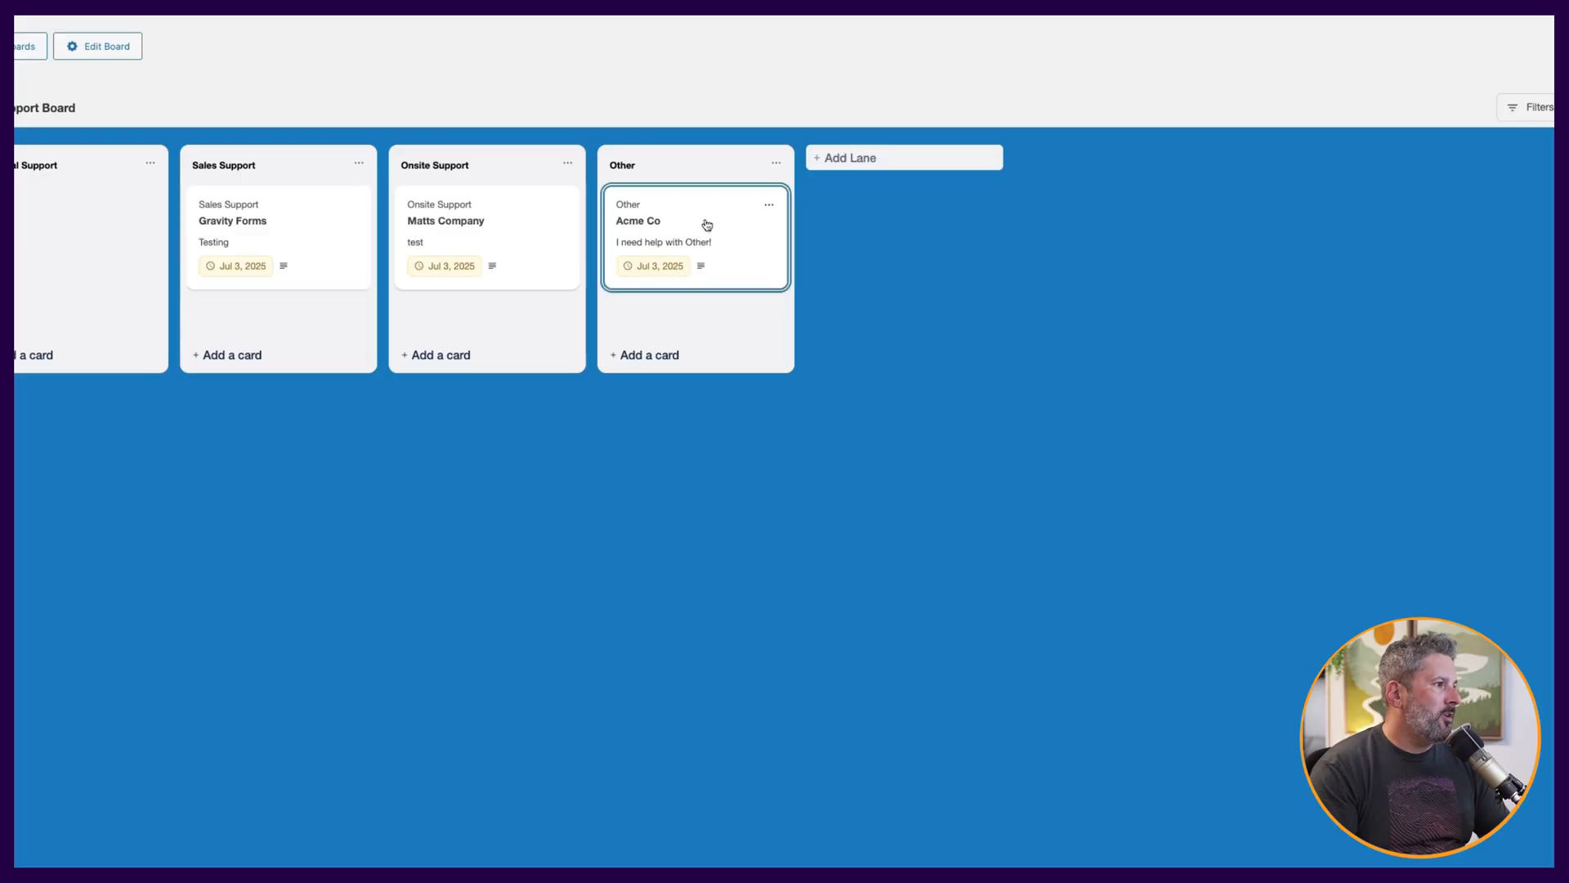
Open the Acme Co card and assign the board member to it.
click(707, 224)
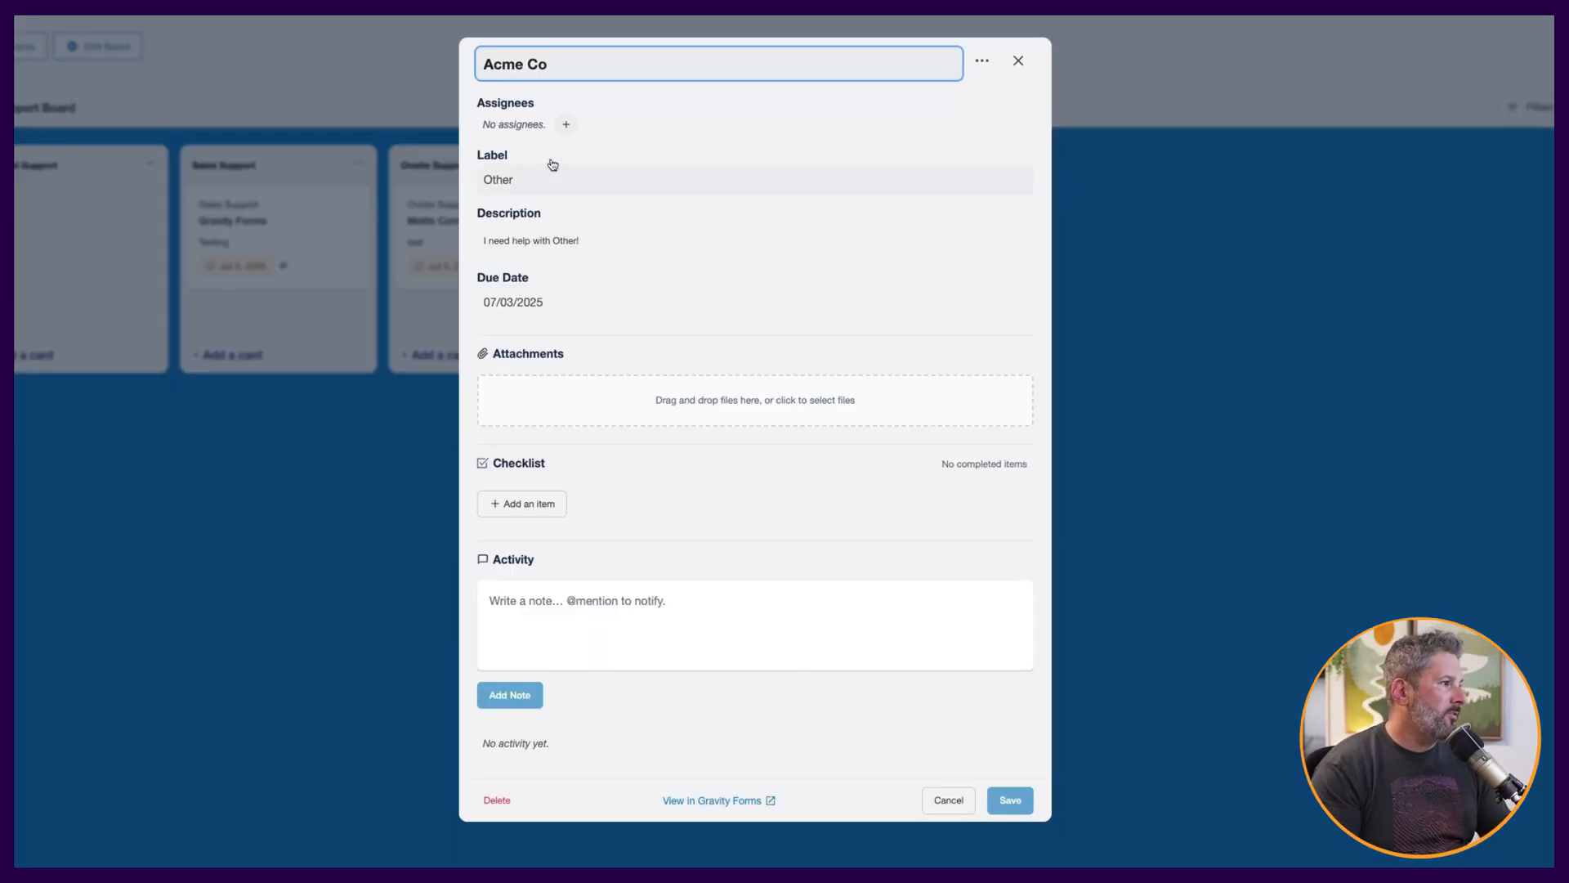
click(565, 125)
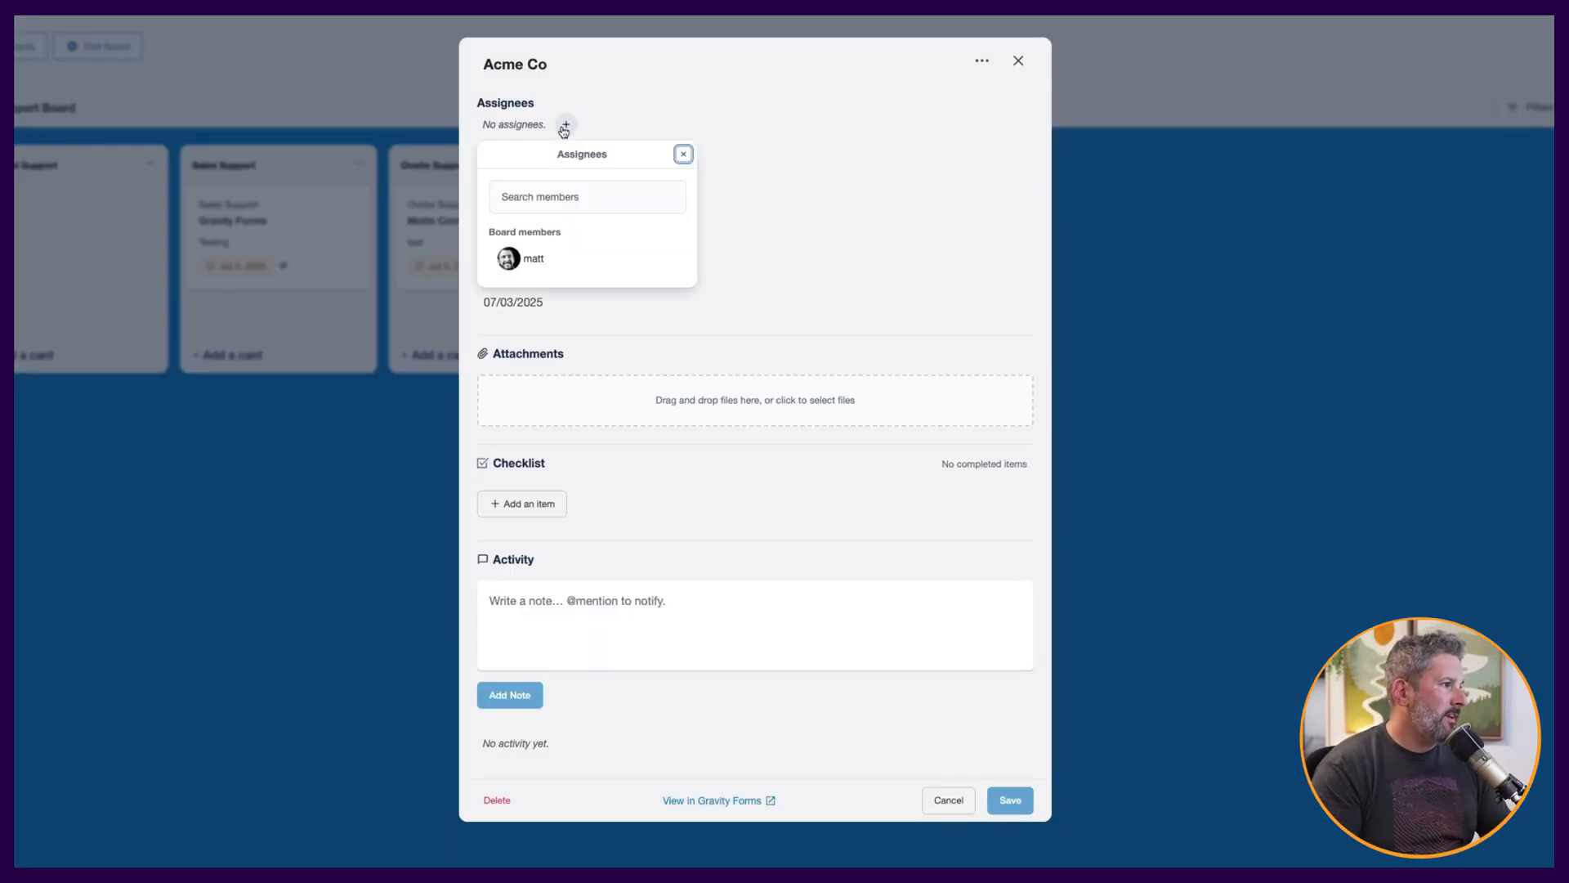
click(539, 257)
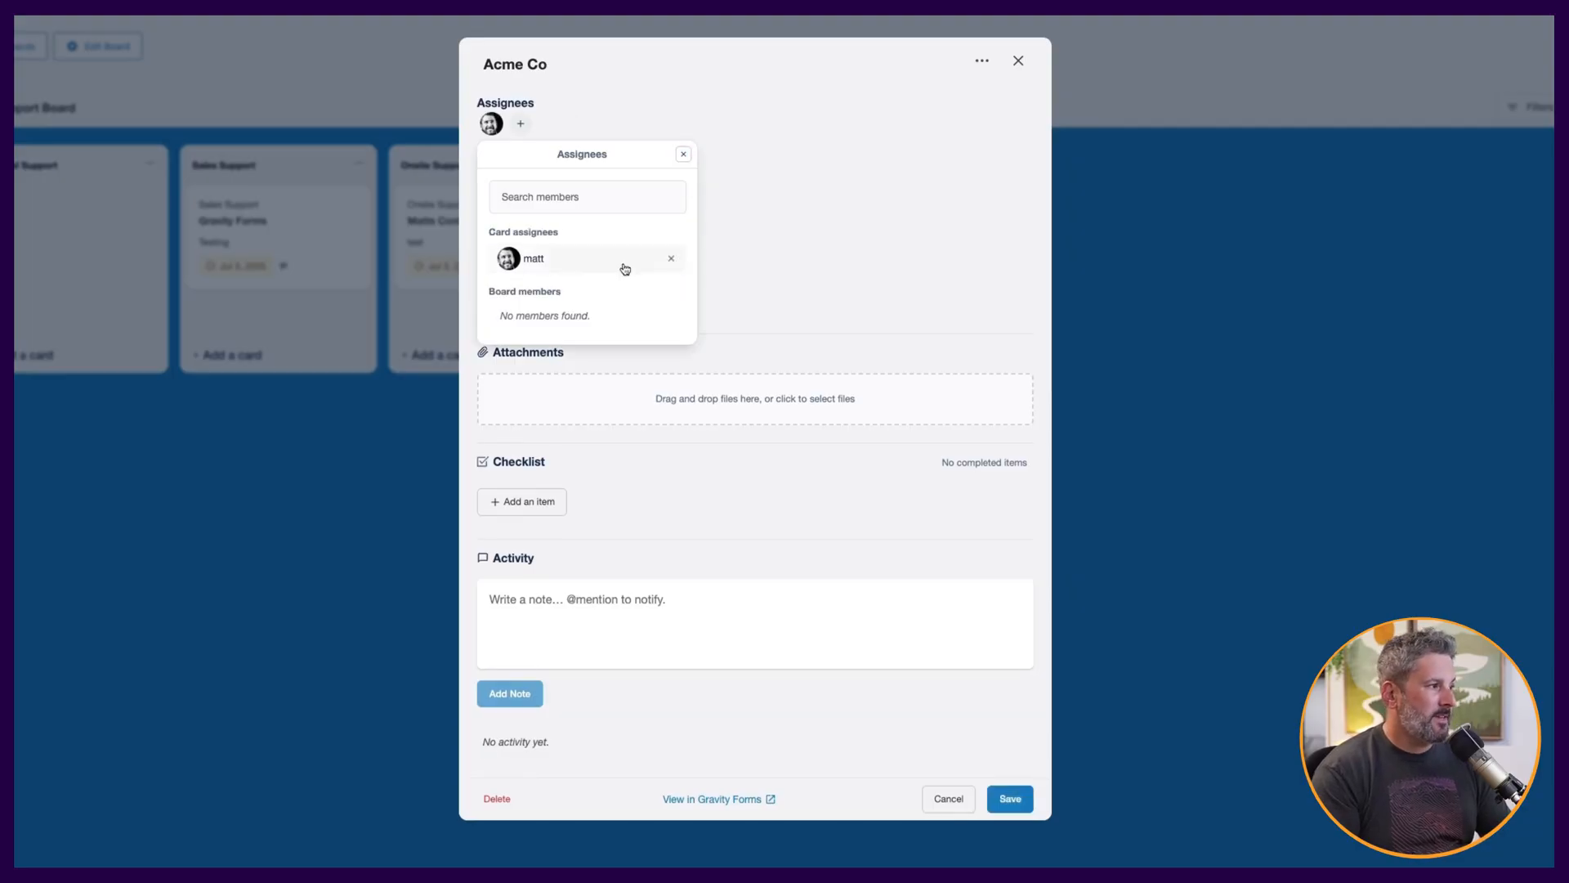
click(683, 155)
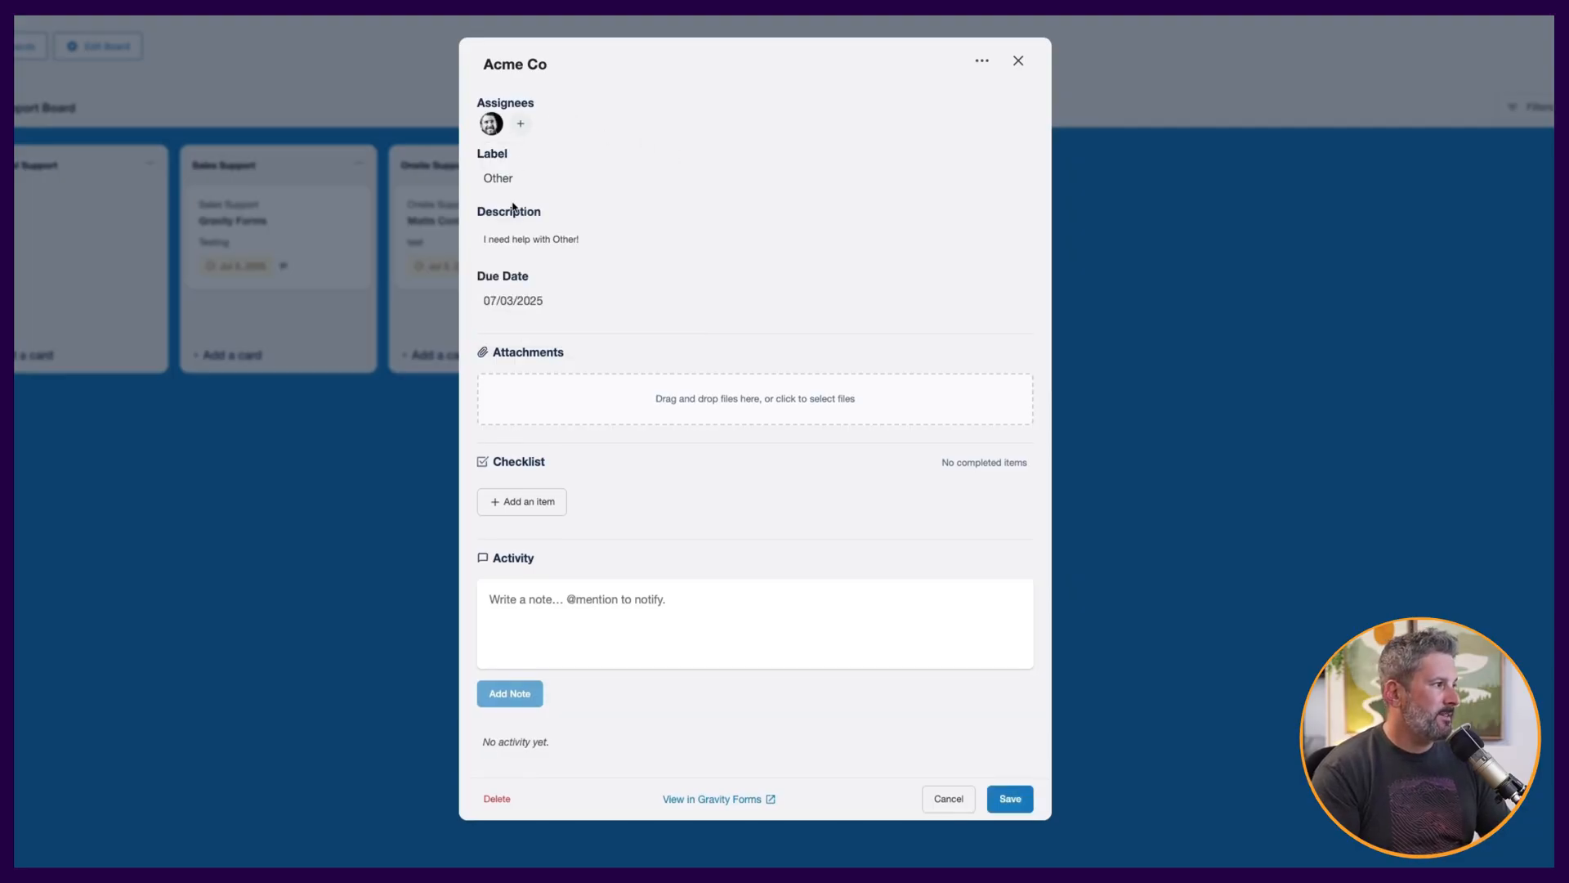
Set the Acme Co card's due date to 07/10/2025.
click(513, 245)
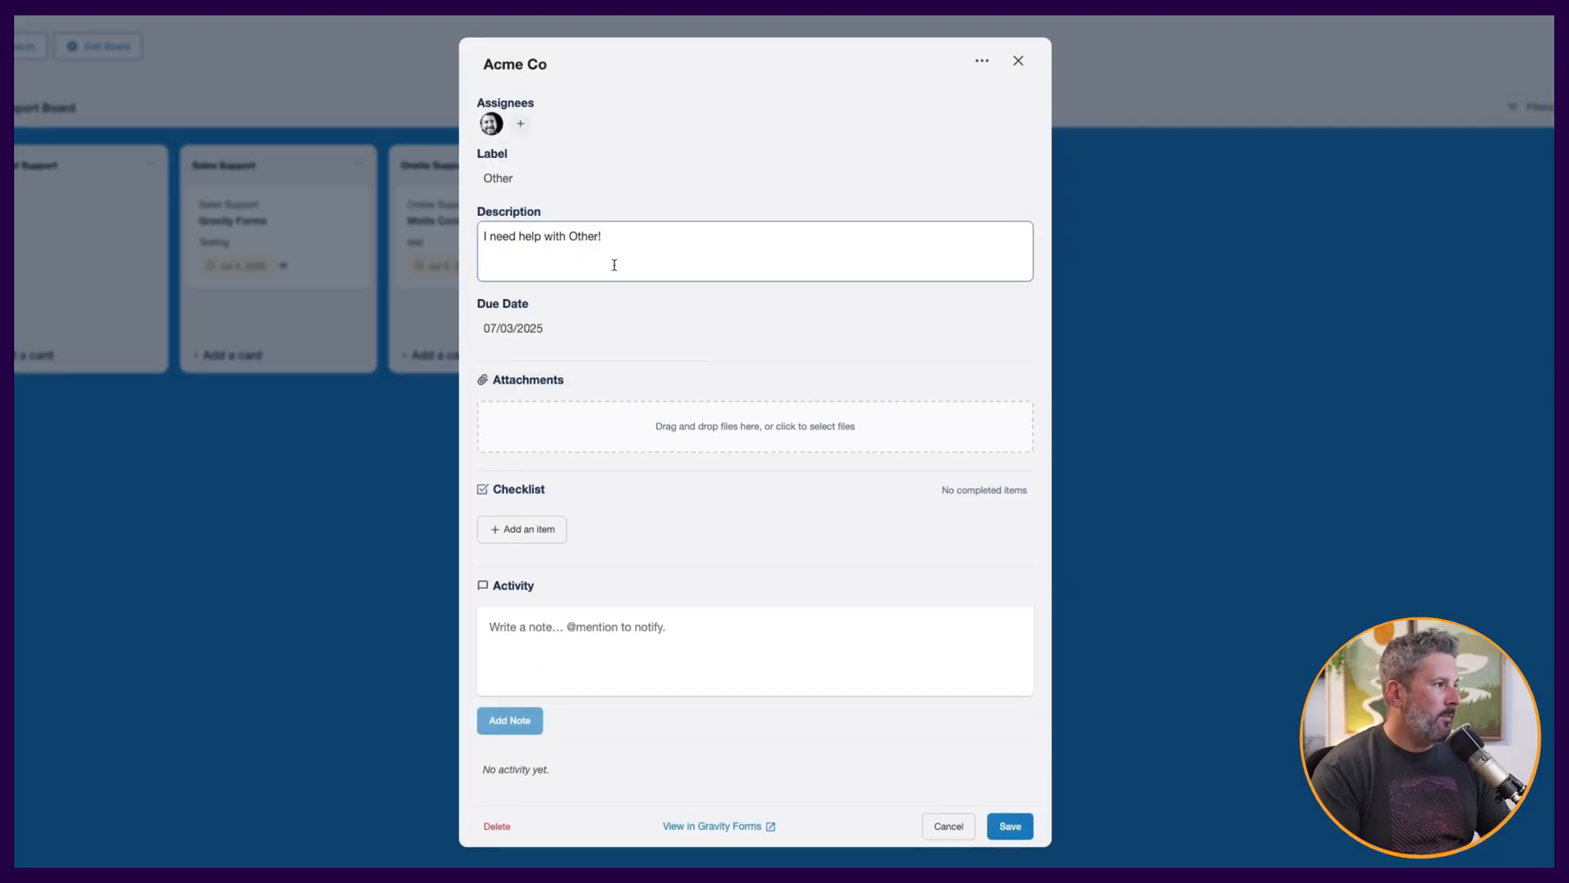
click(512, 183)
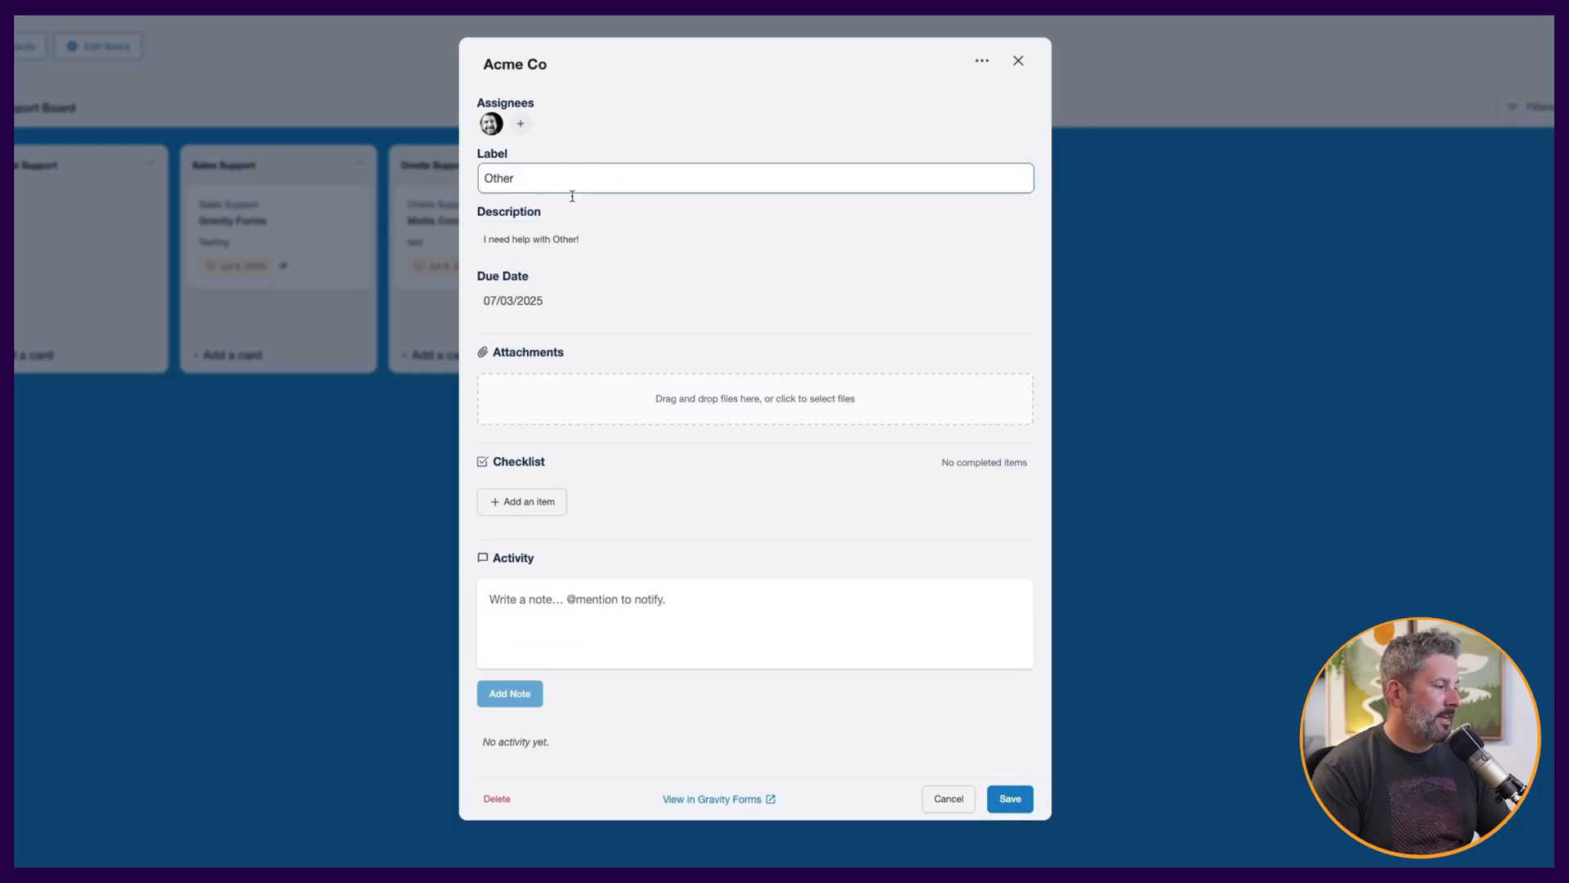
click(576, 295)
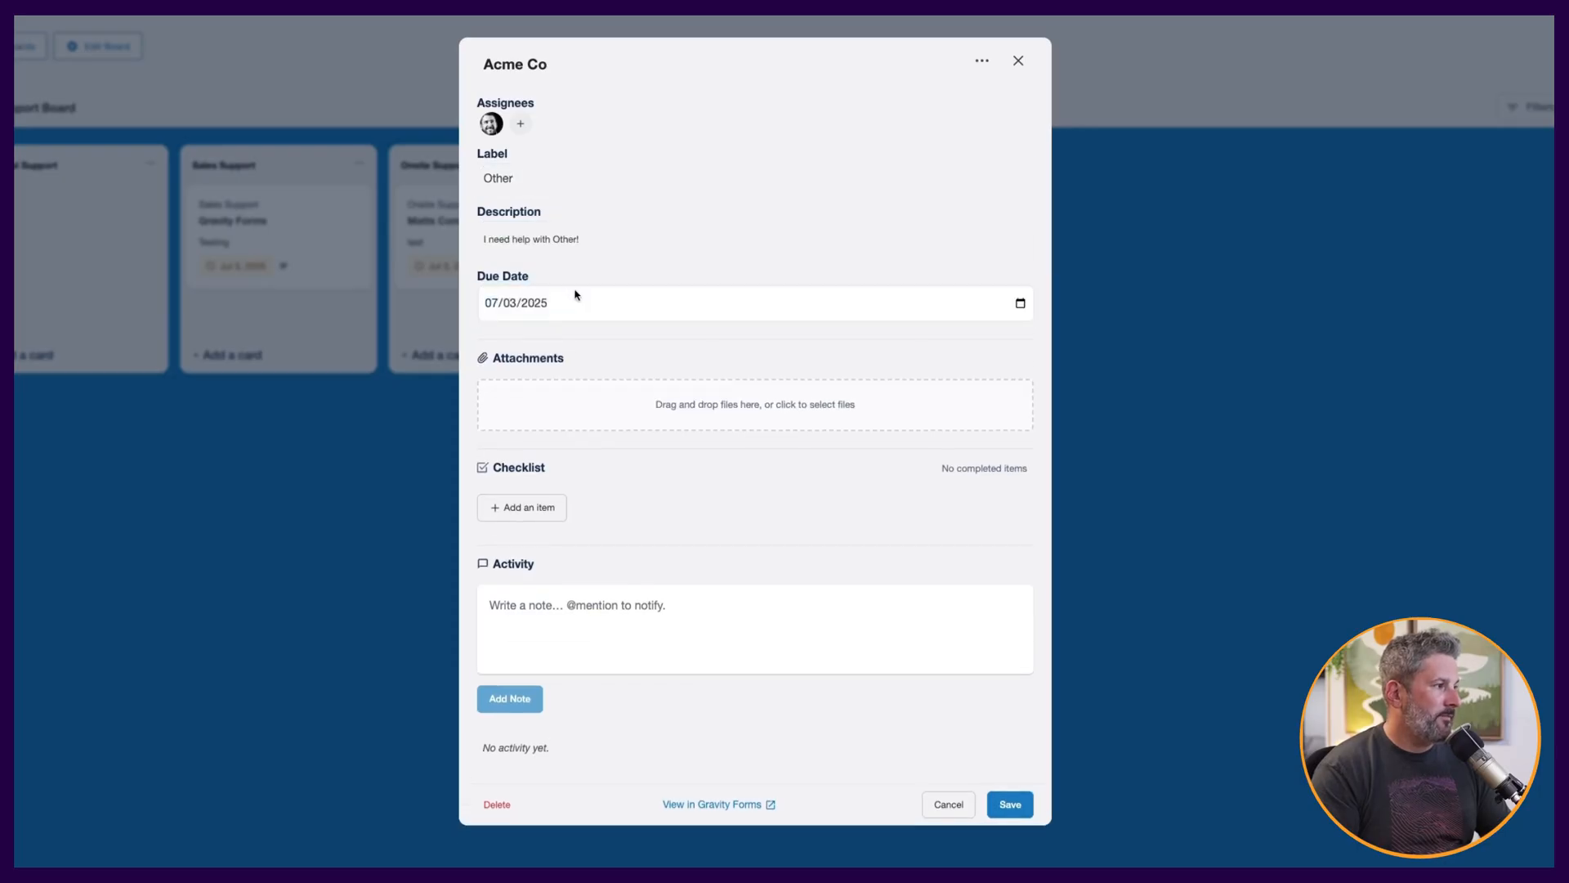
click(1020, 304)
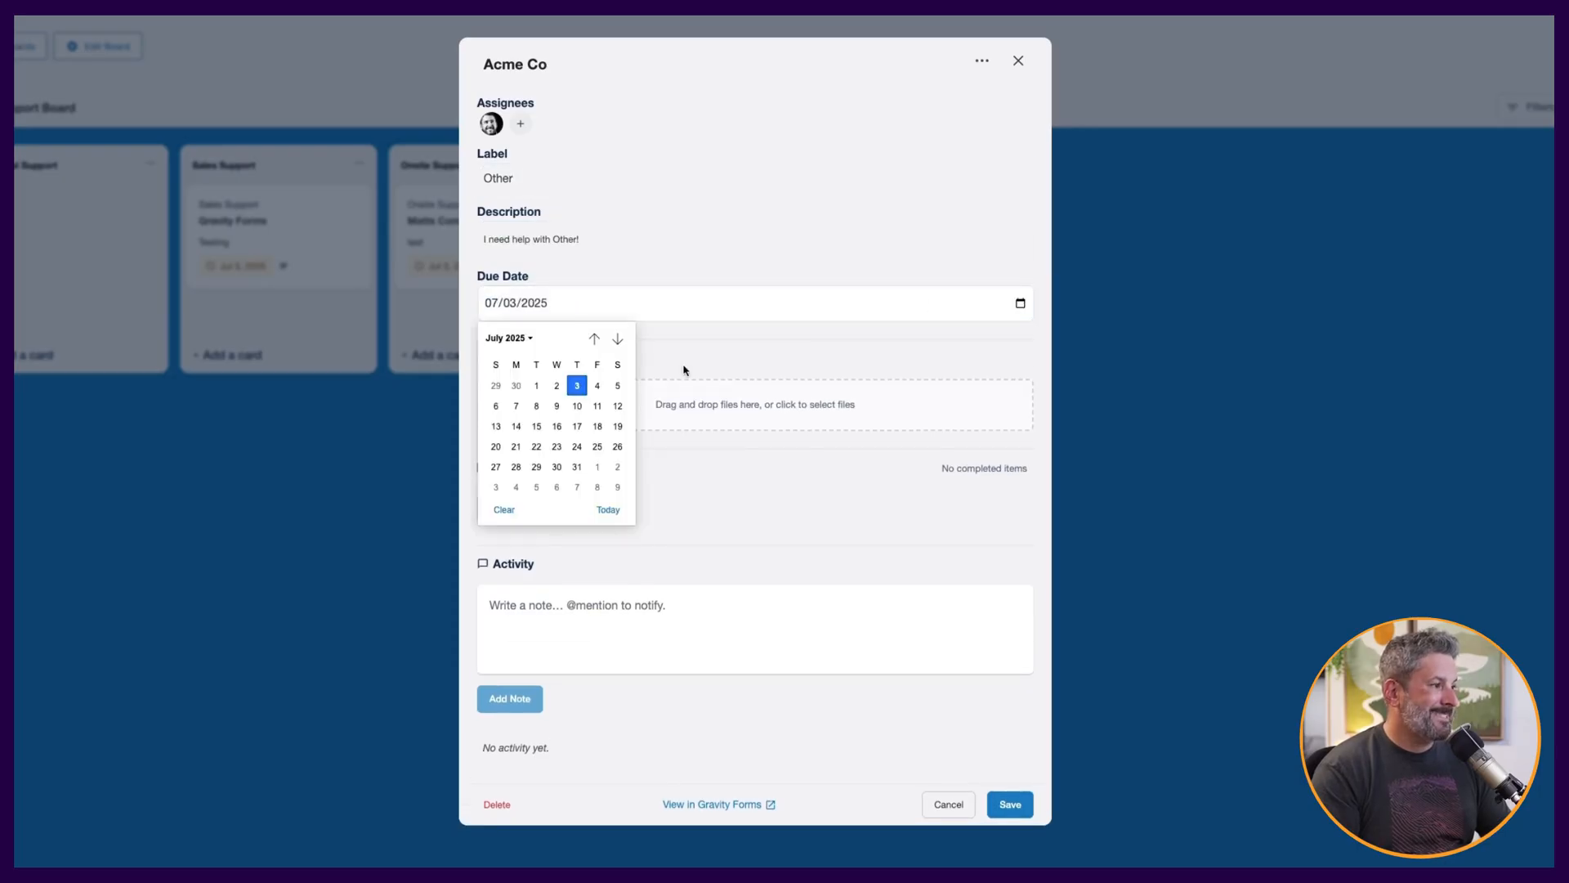
click(581, 408)
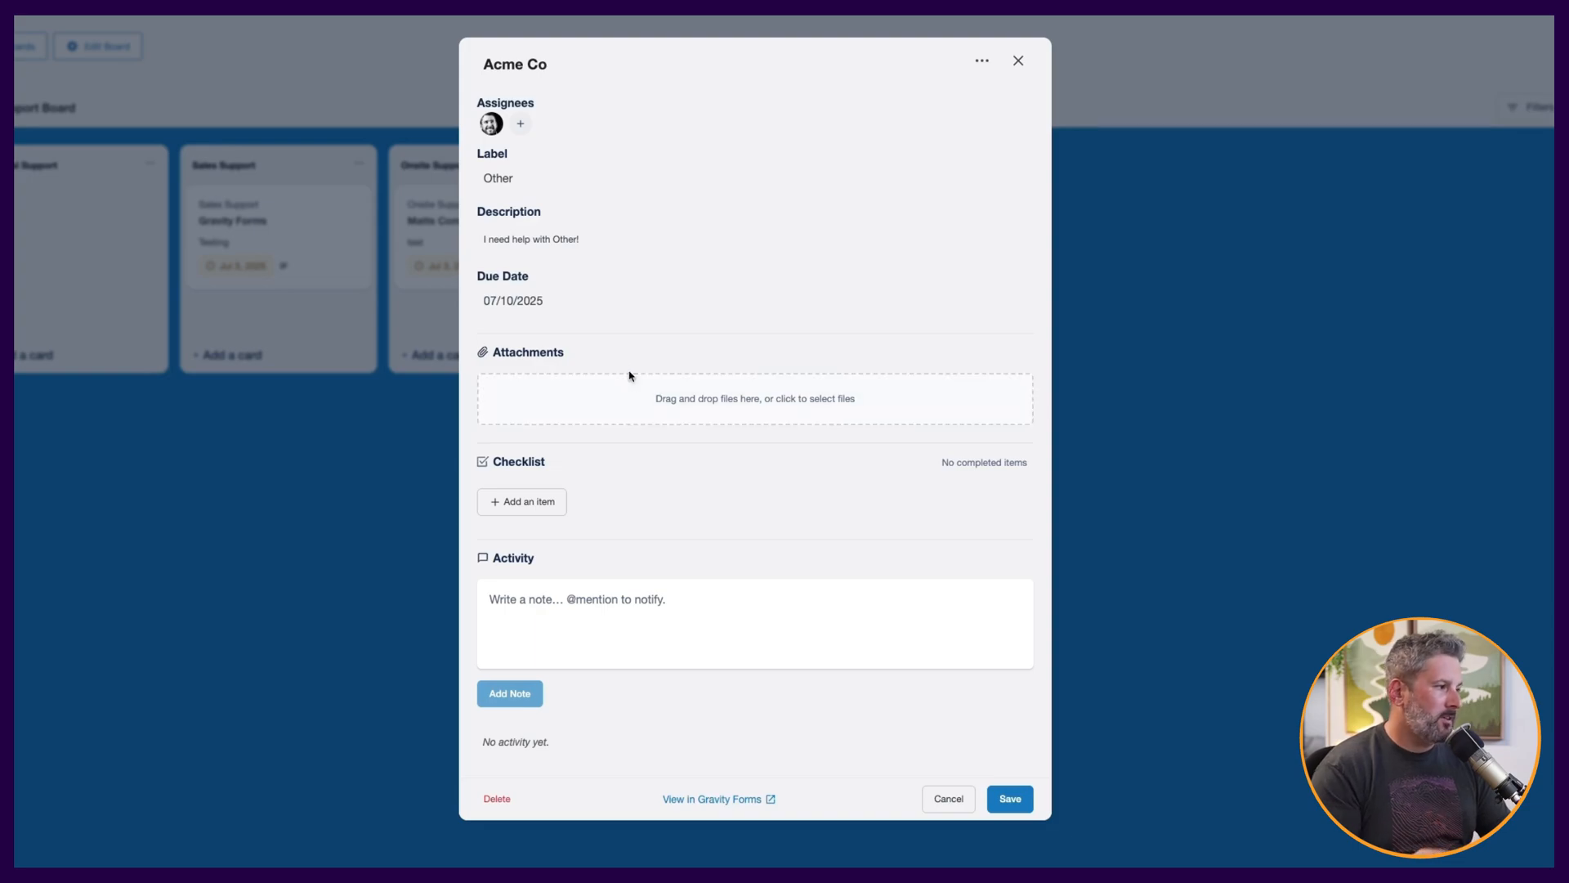
Add three checklist items to the card: Item 1, Item 2 and Item 3.
click(549, 493)
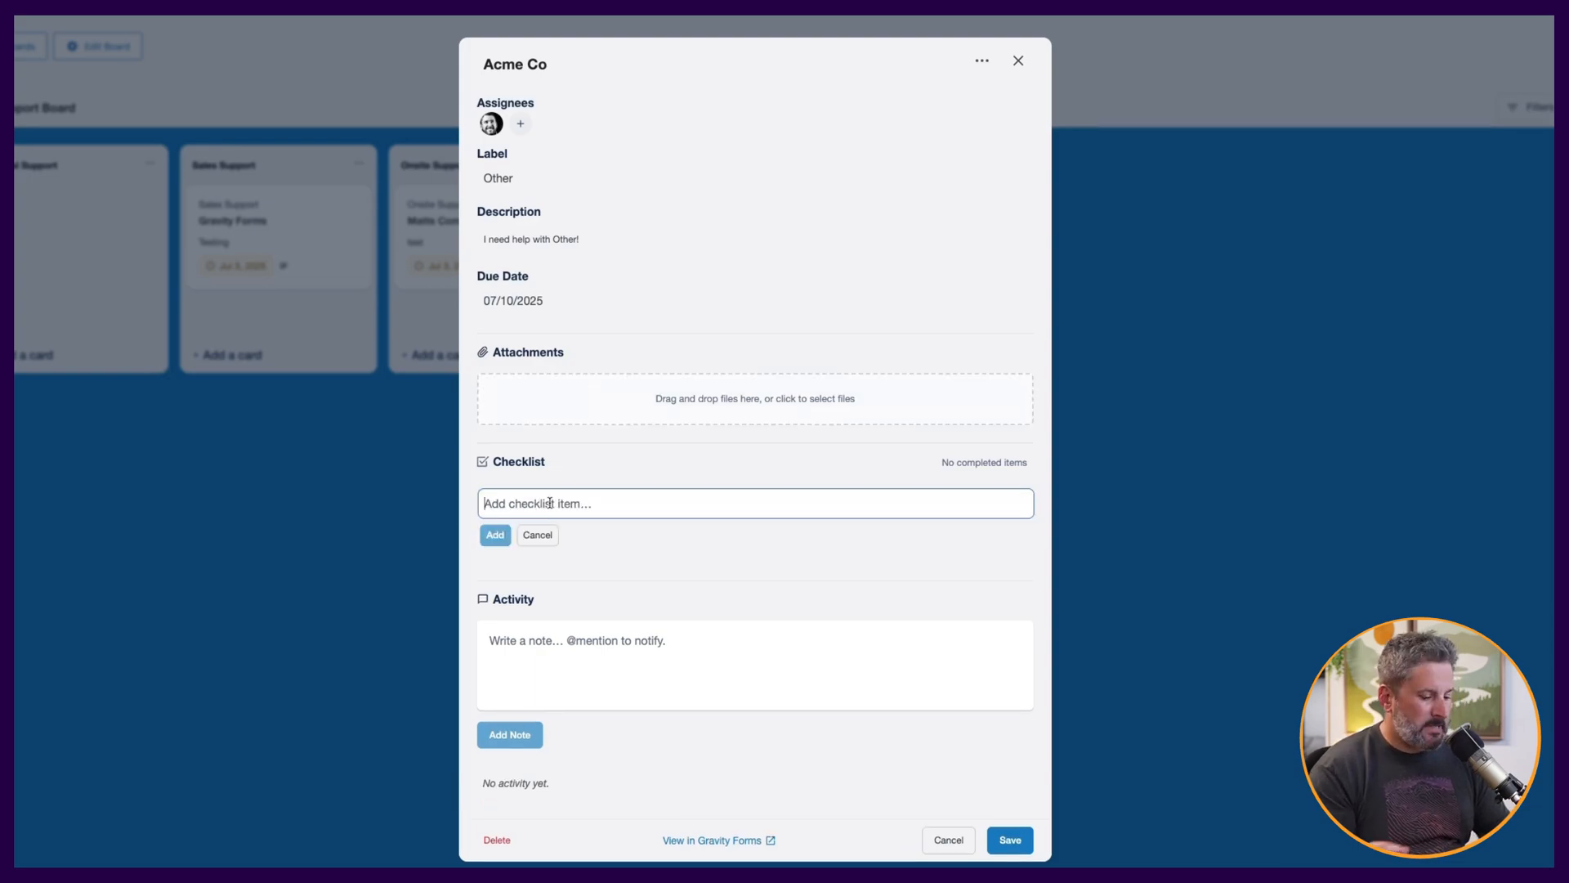
text(Item 1)
key(Return)
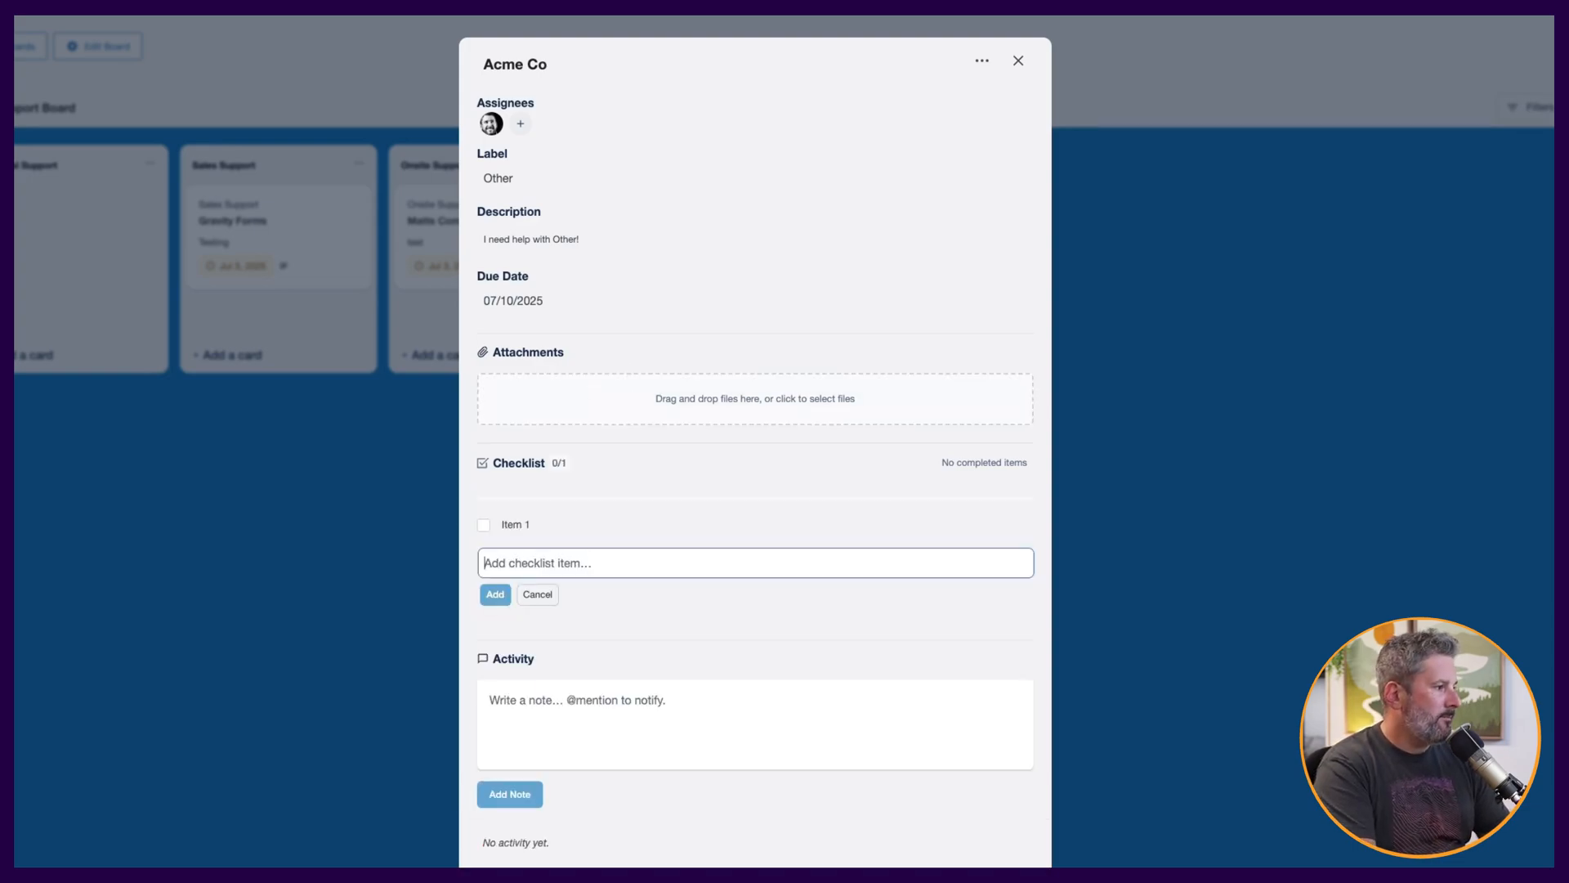
text(Ttem 2)
key(Return)
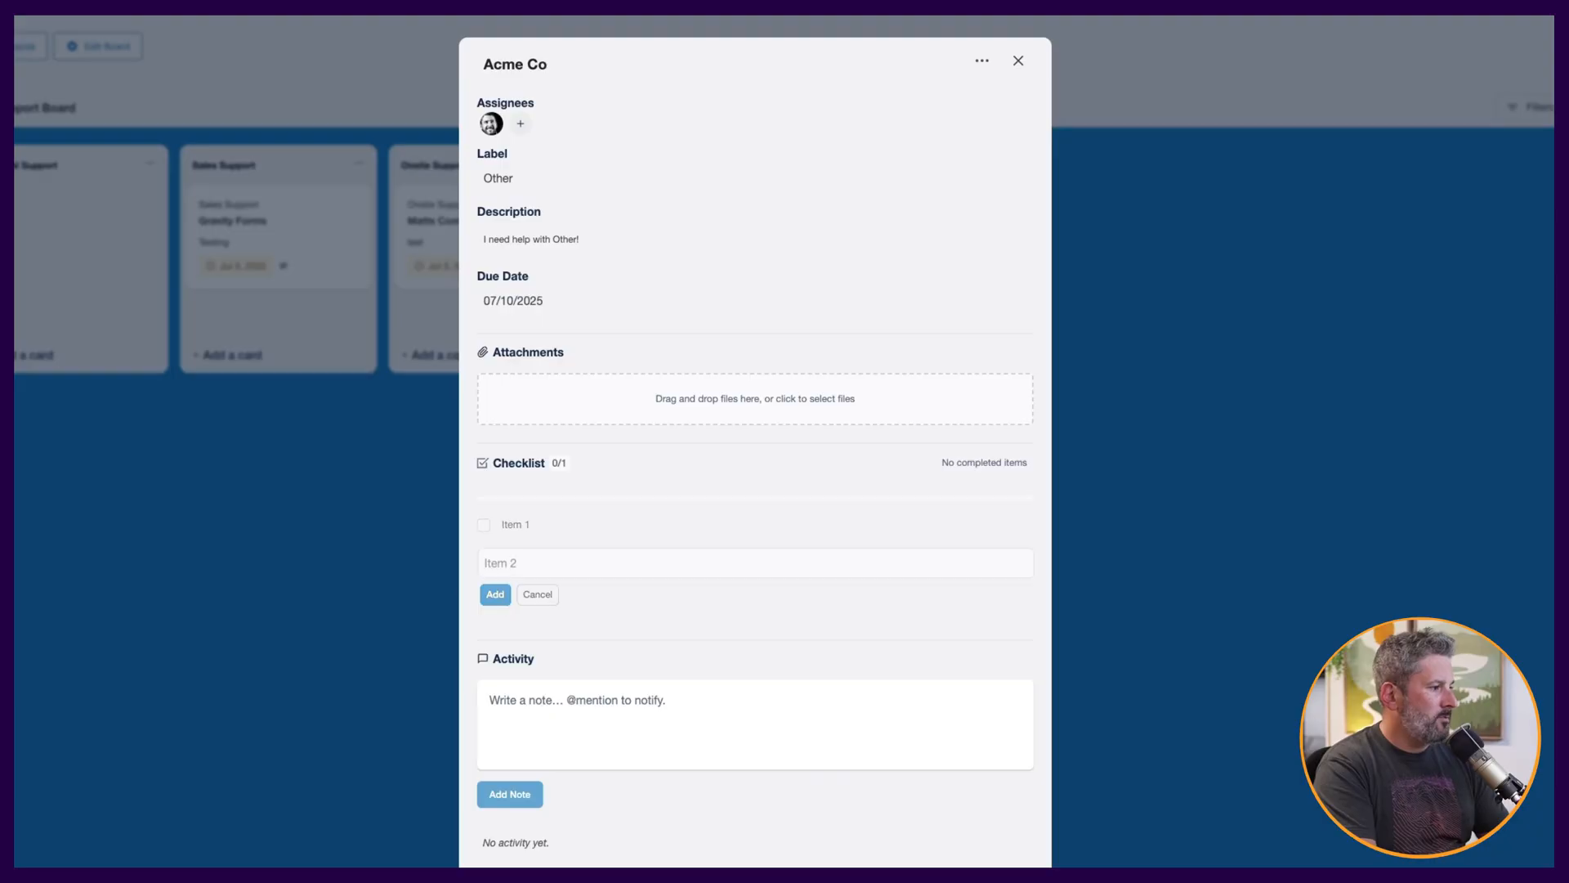
text(Item 3)
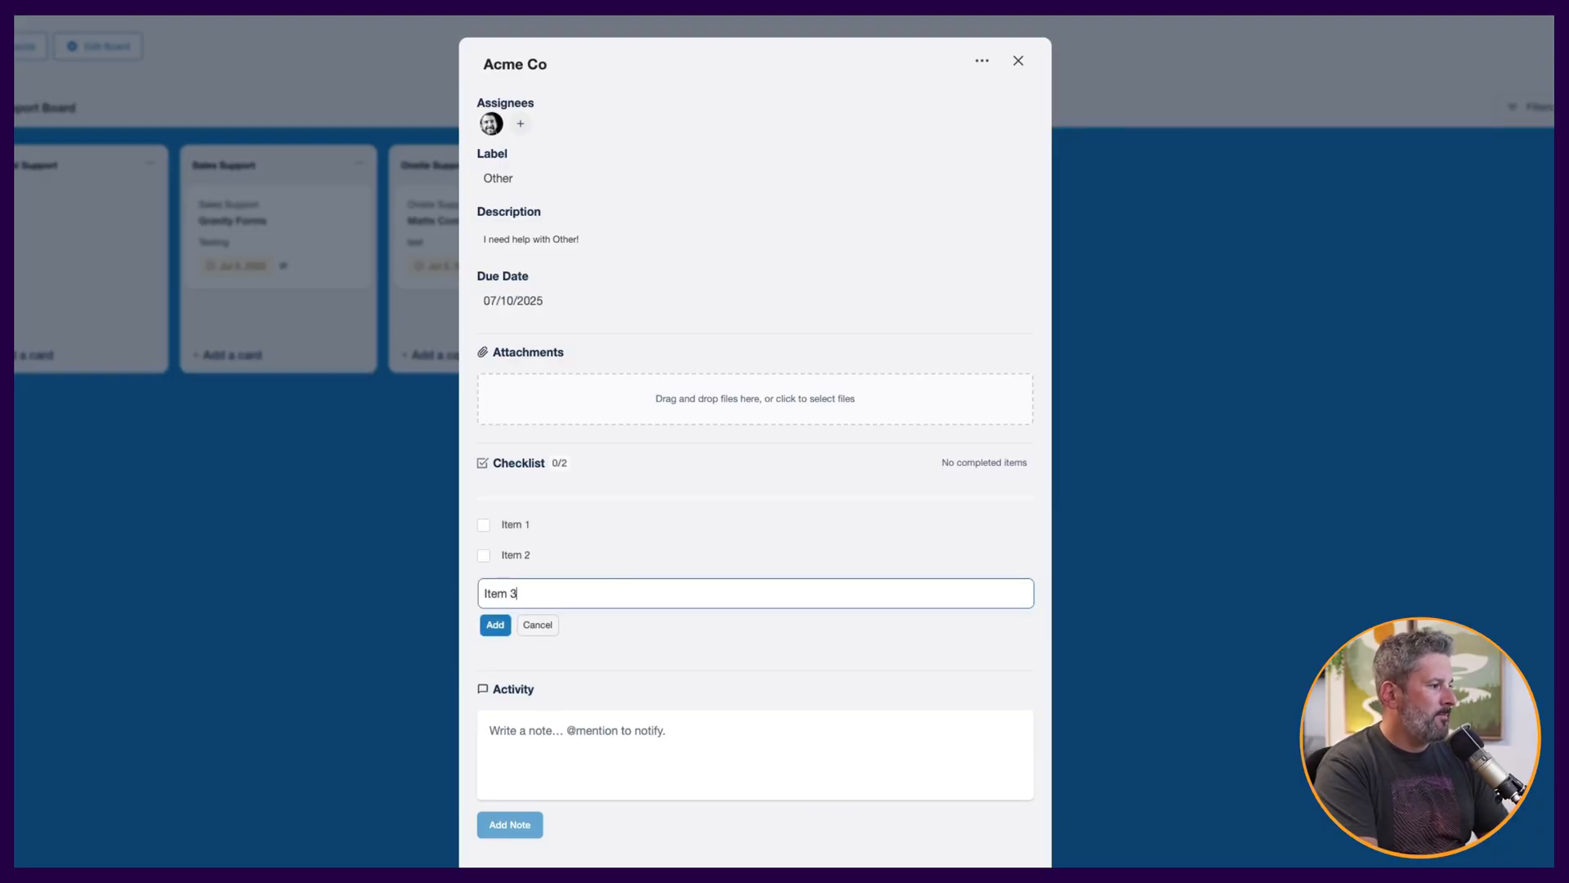
key(Return)
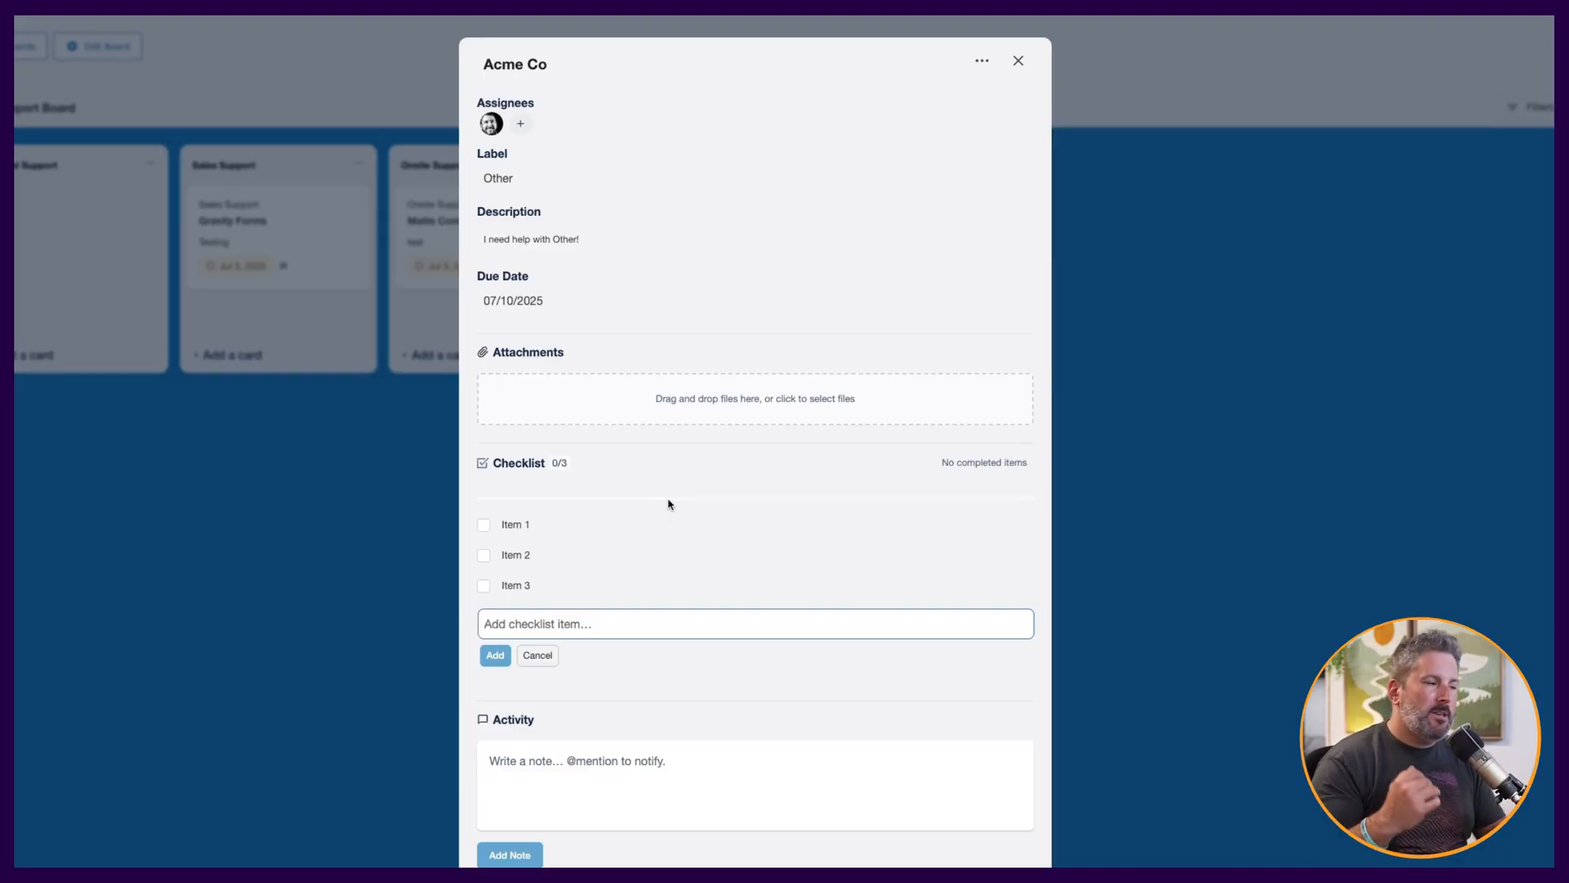
Add the activity note "I checked the feed for the customer and it looks okay." to the card.
scroll(614, 654, down, 2)
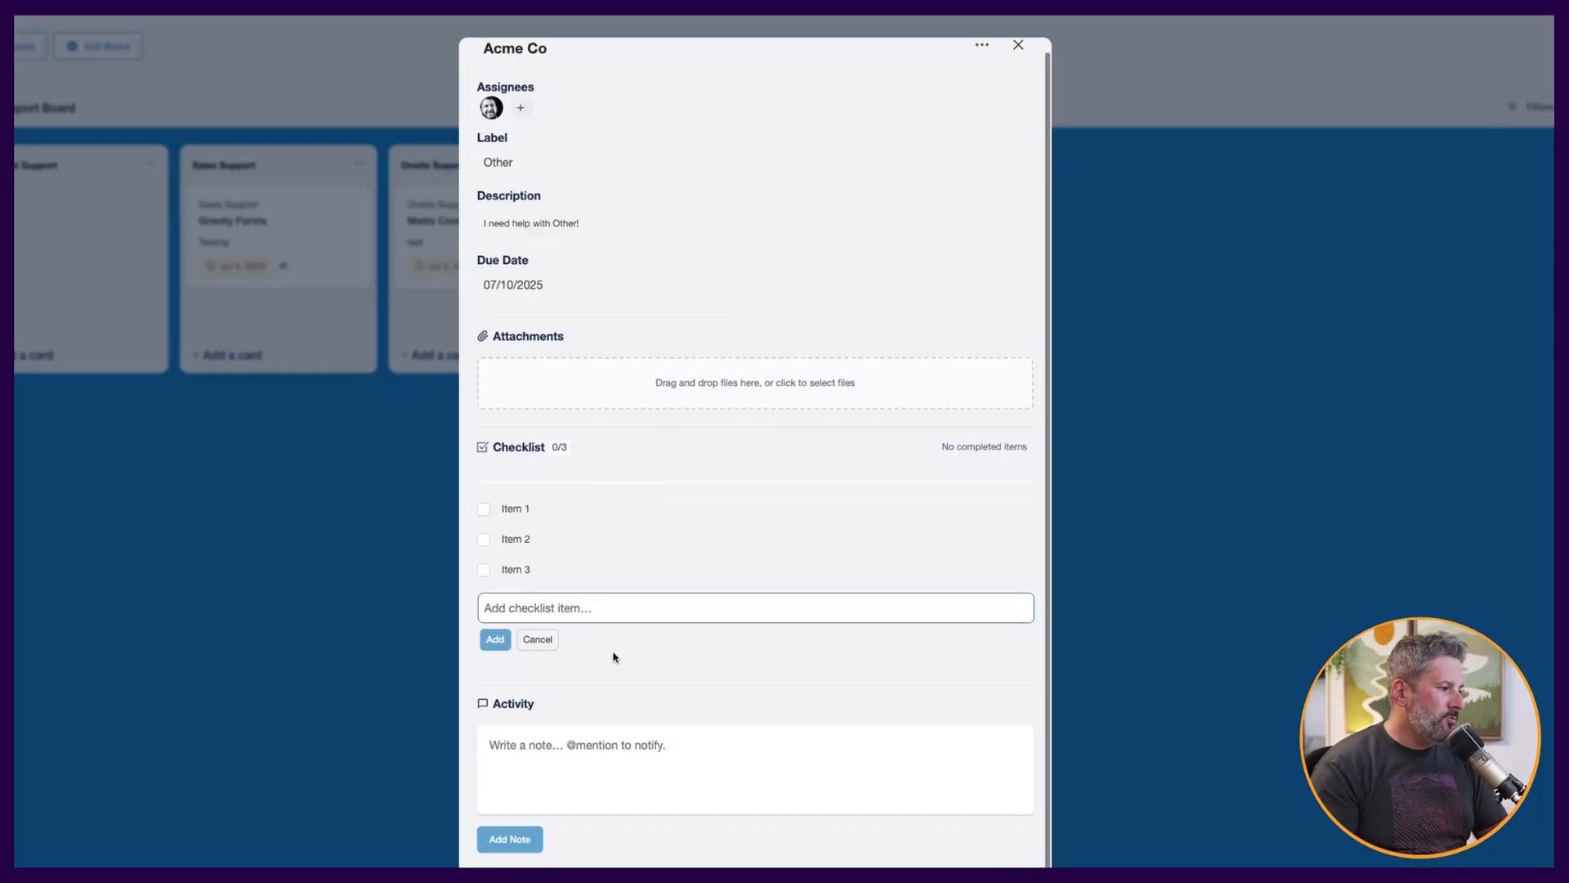
click(561, 686)
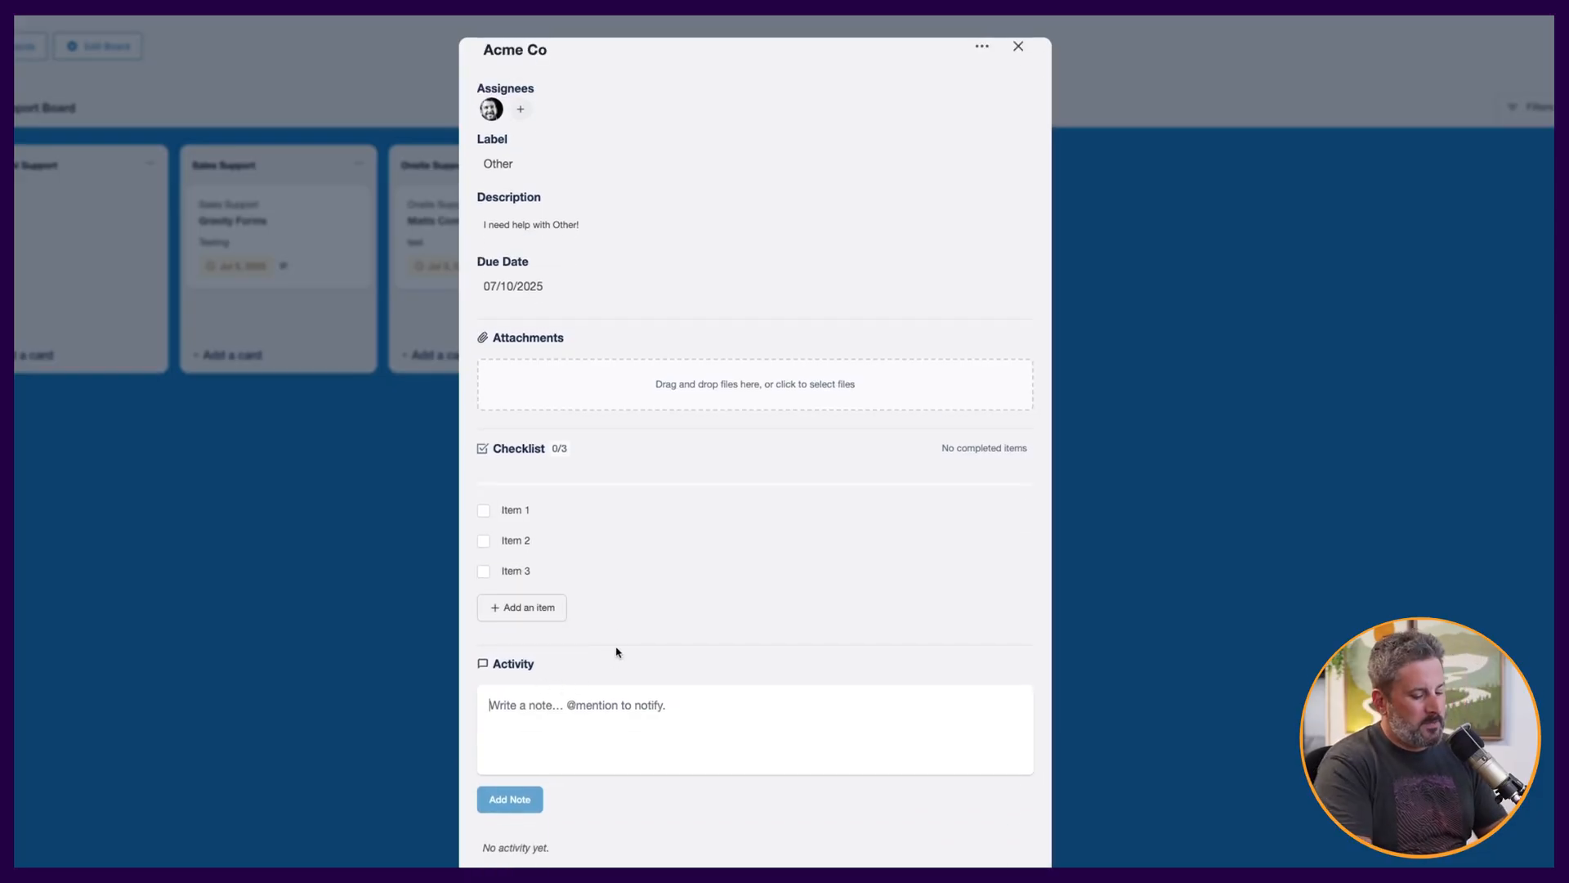
text(I check)
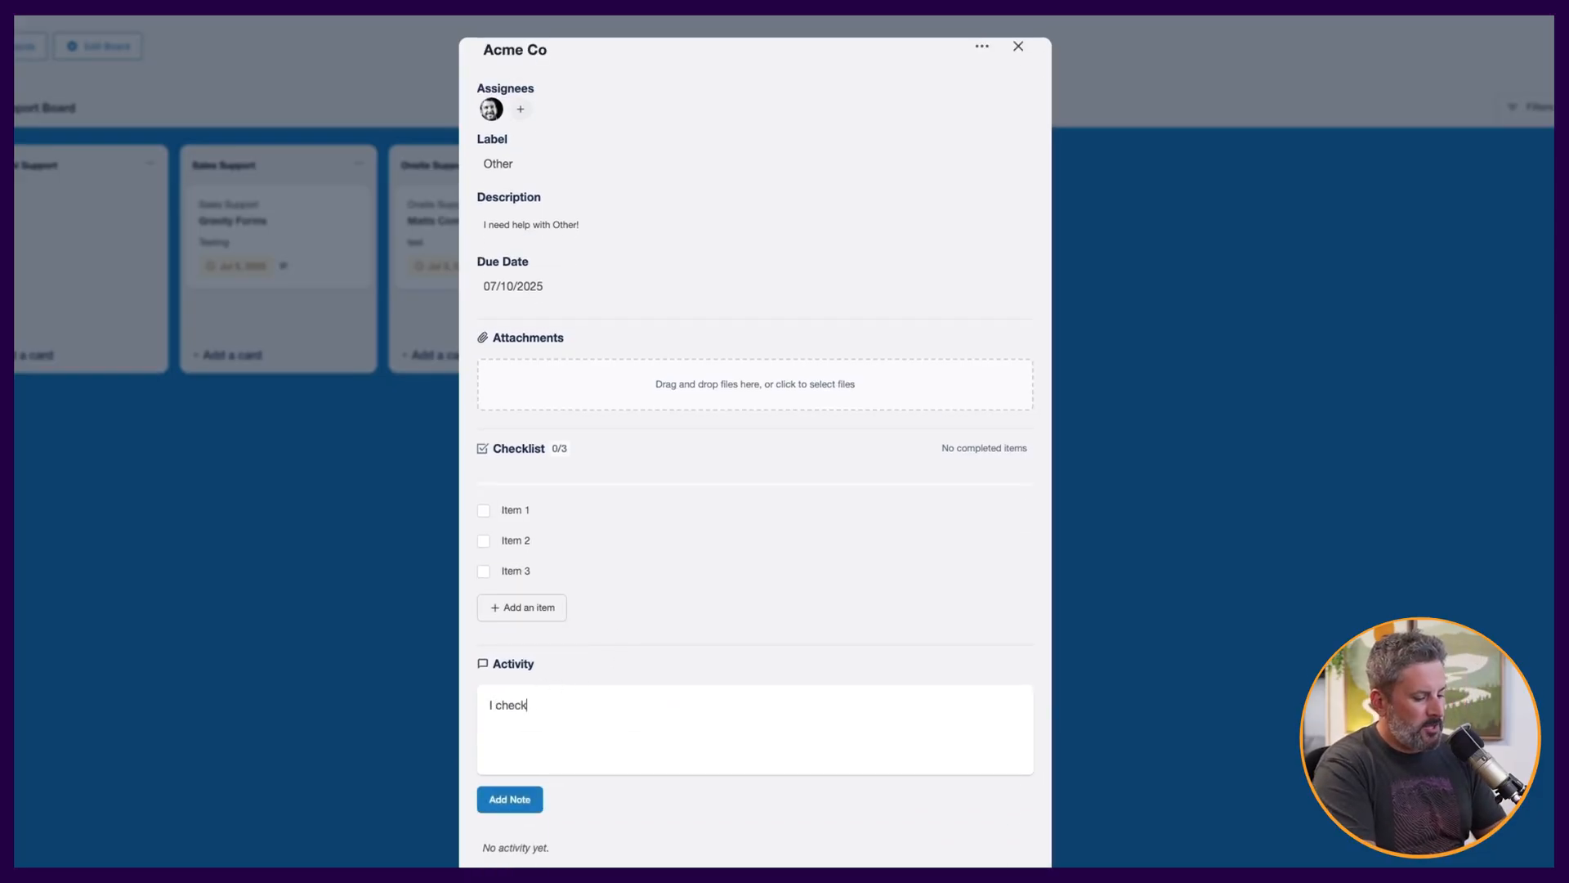
text(ed the feed for )
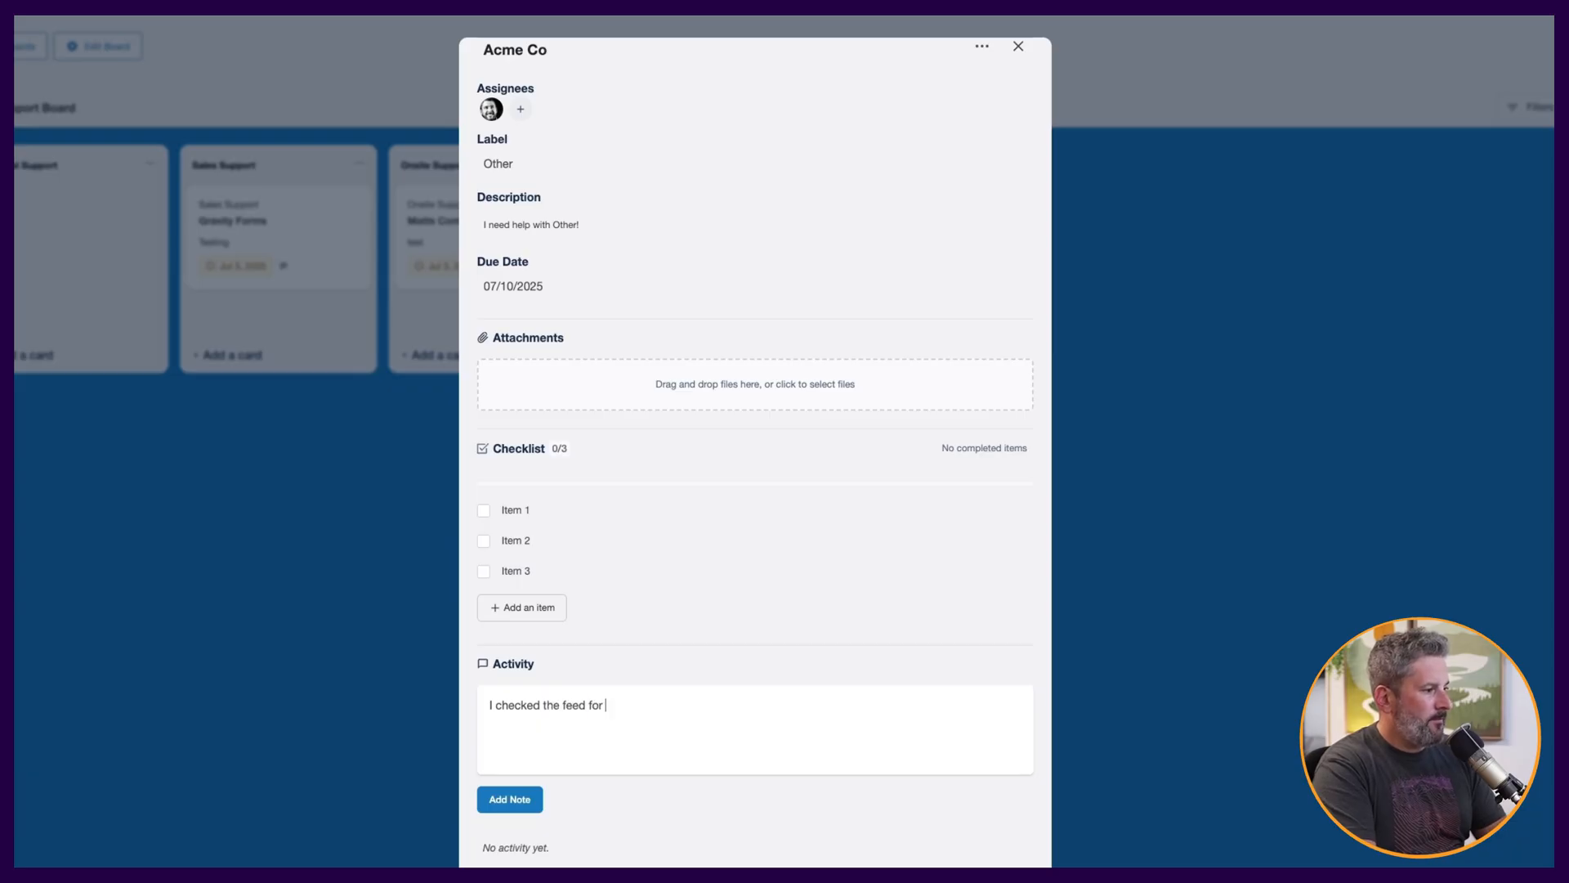
text(the customer and i)
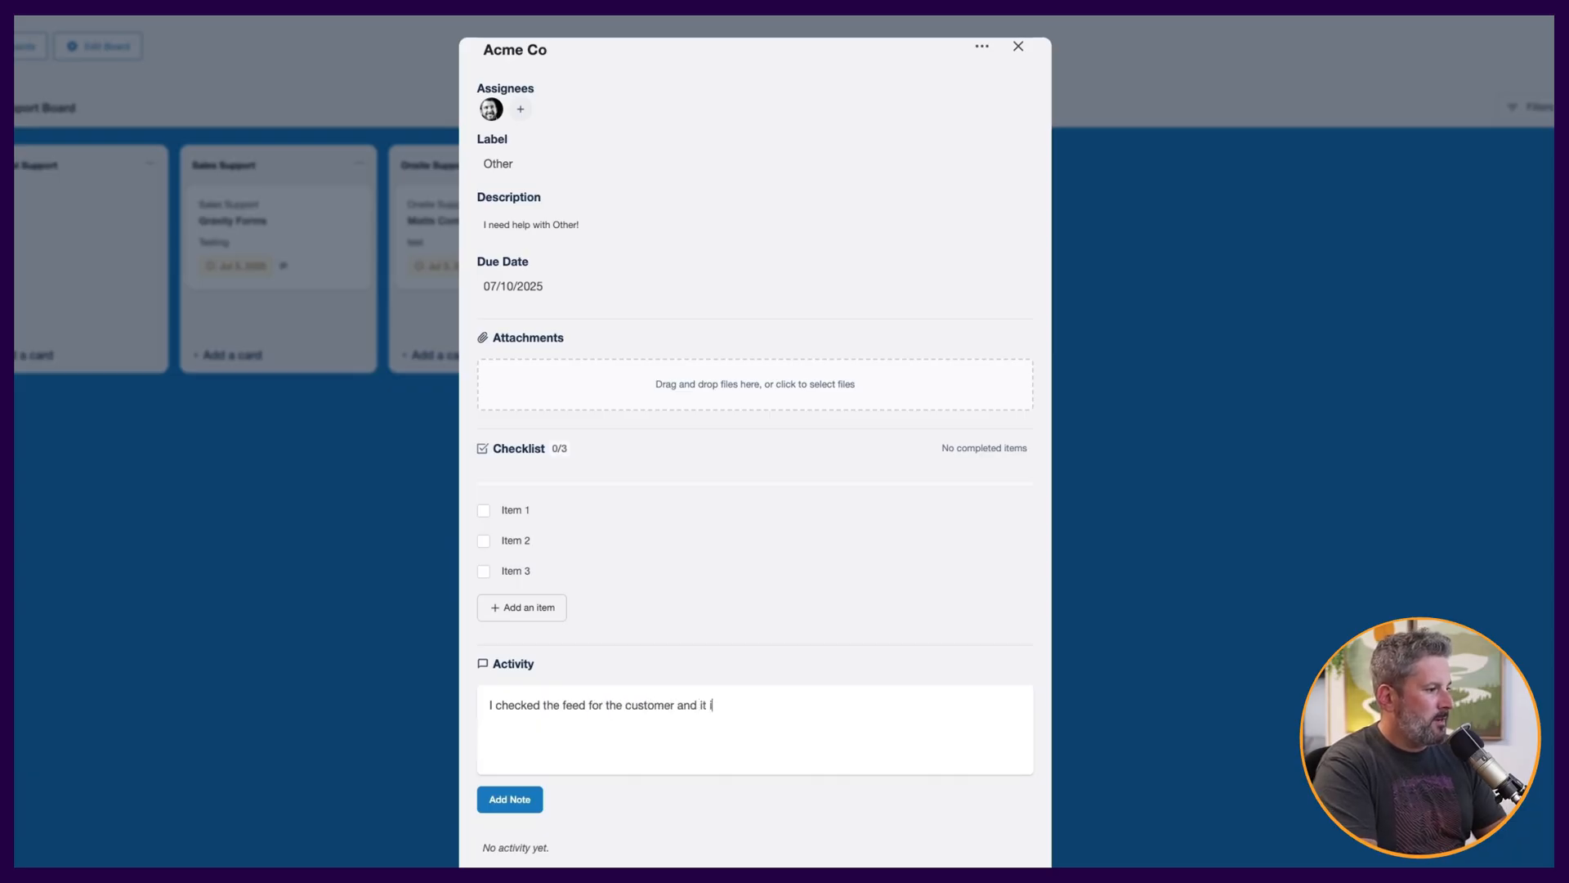
text(t looks okay.)
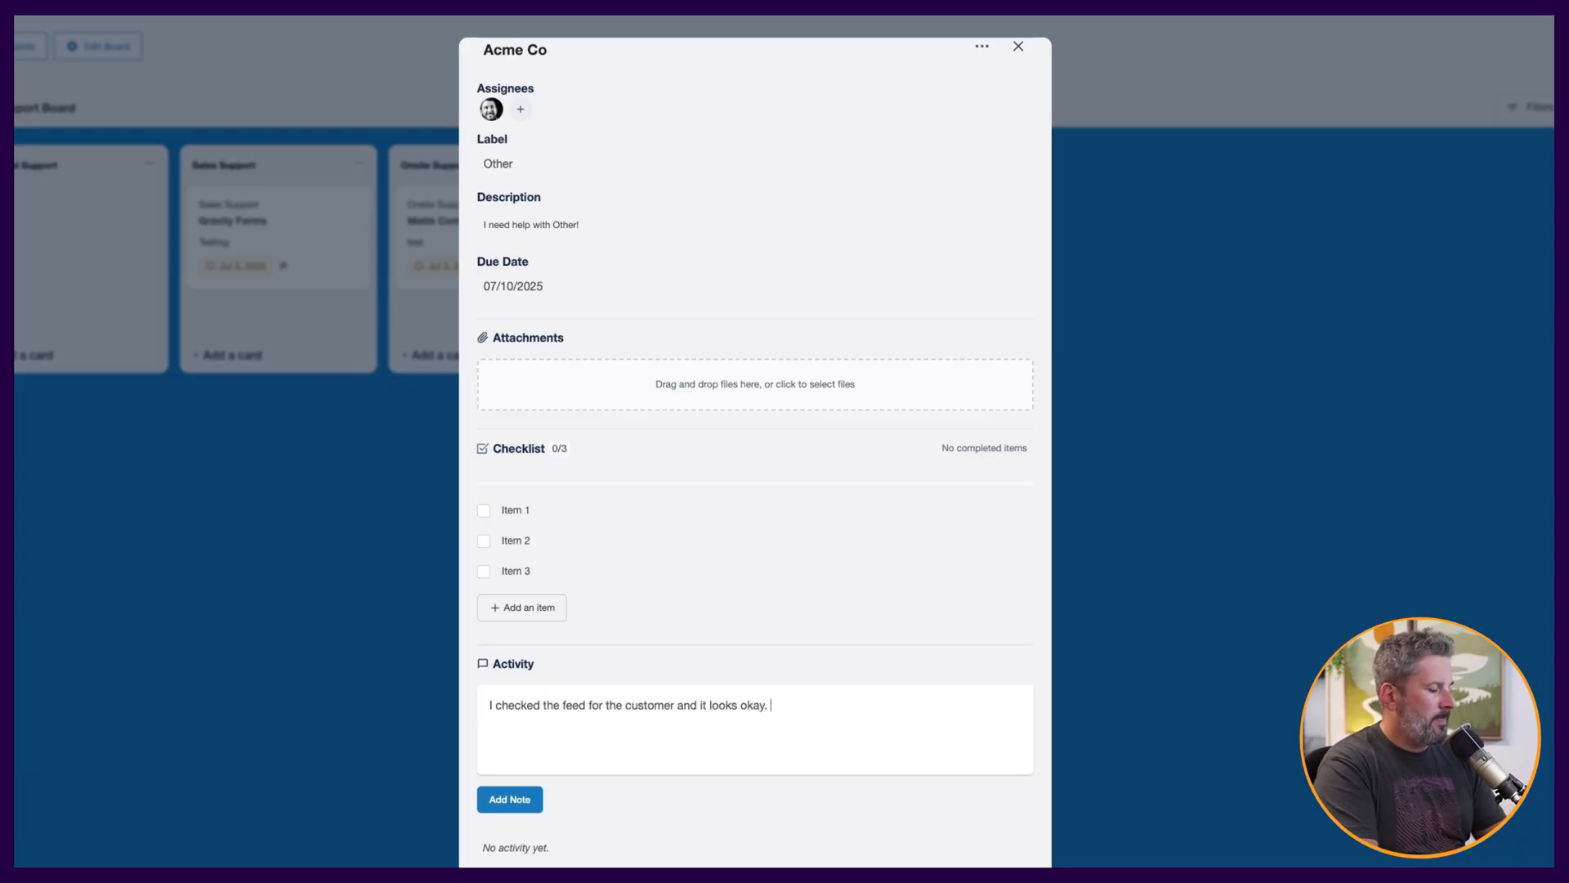
click(510, 799)
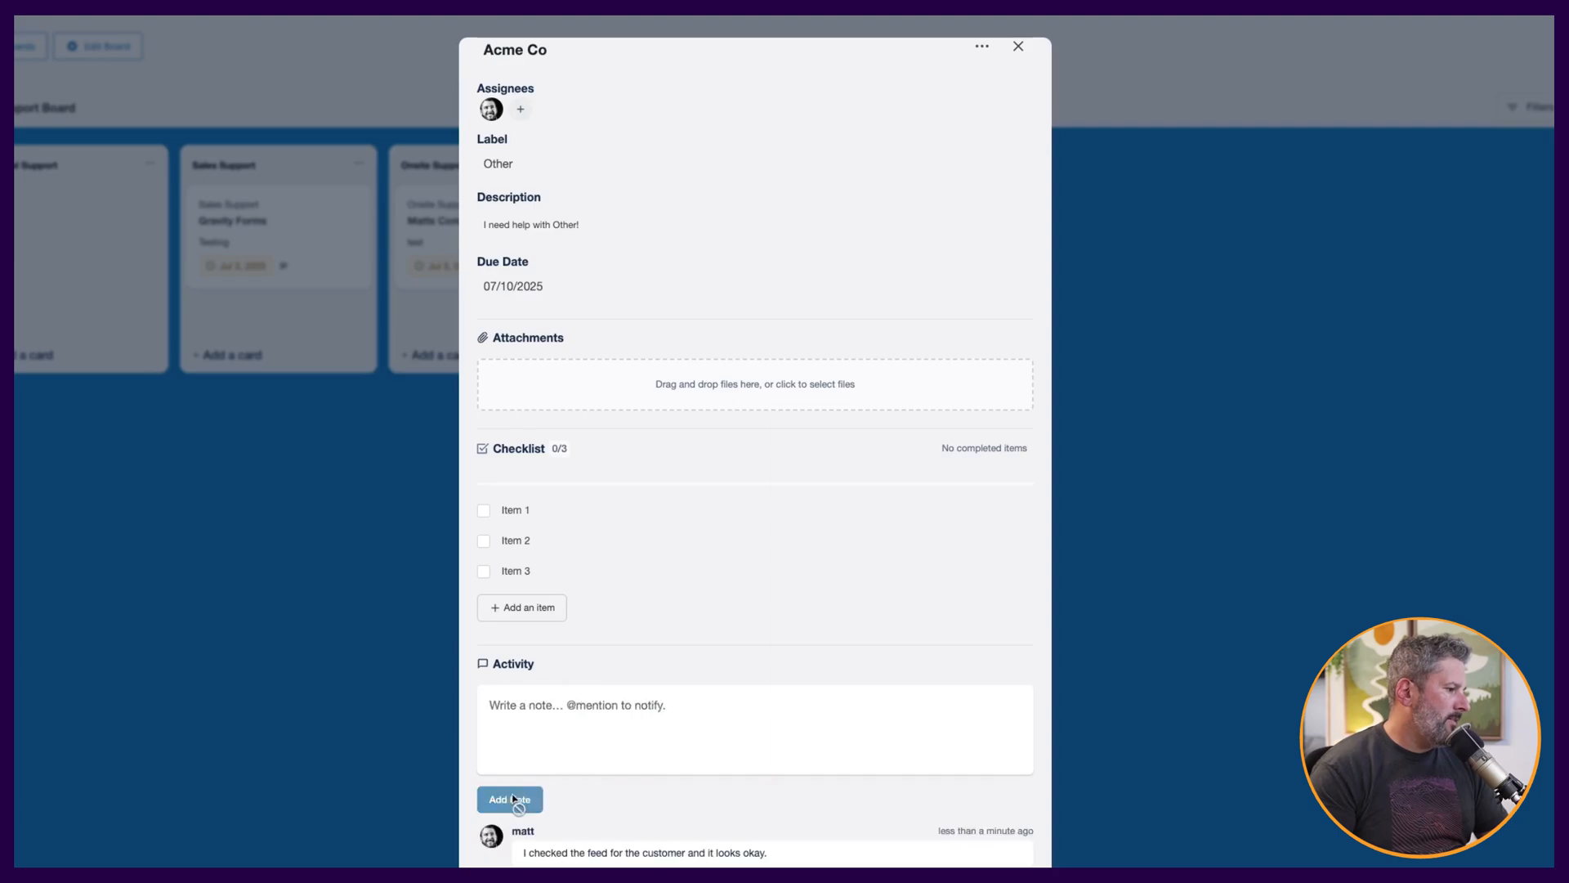
scroll(592, 799, down, 1)
scroll(592, 776, down, 1)
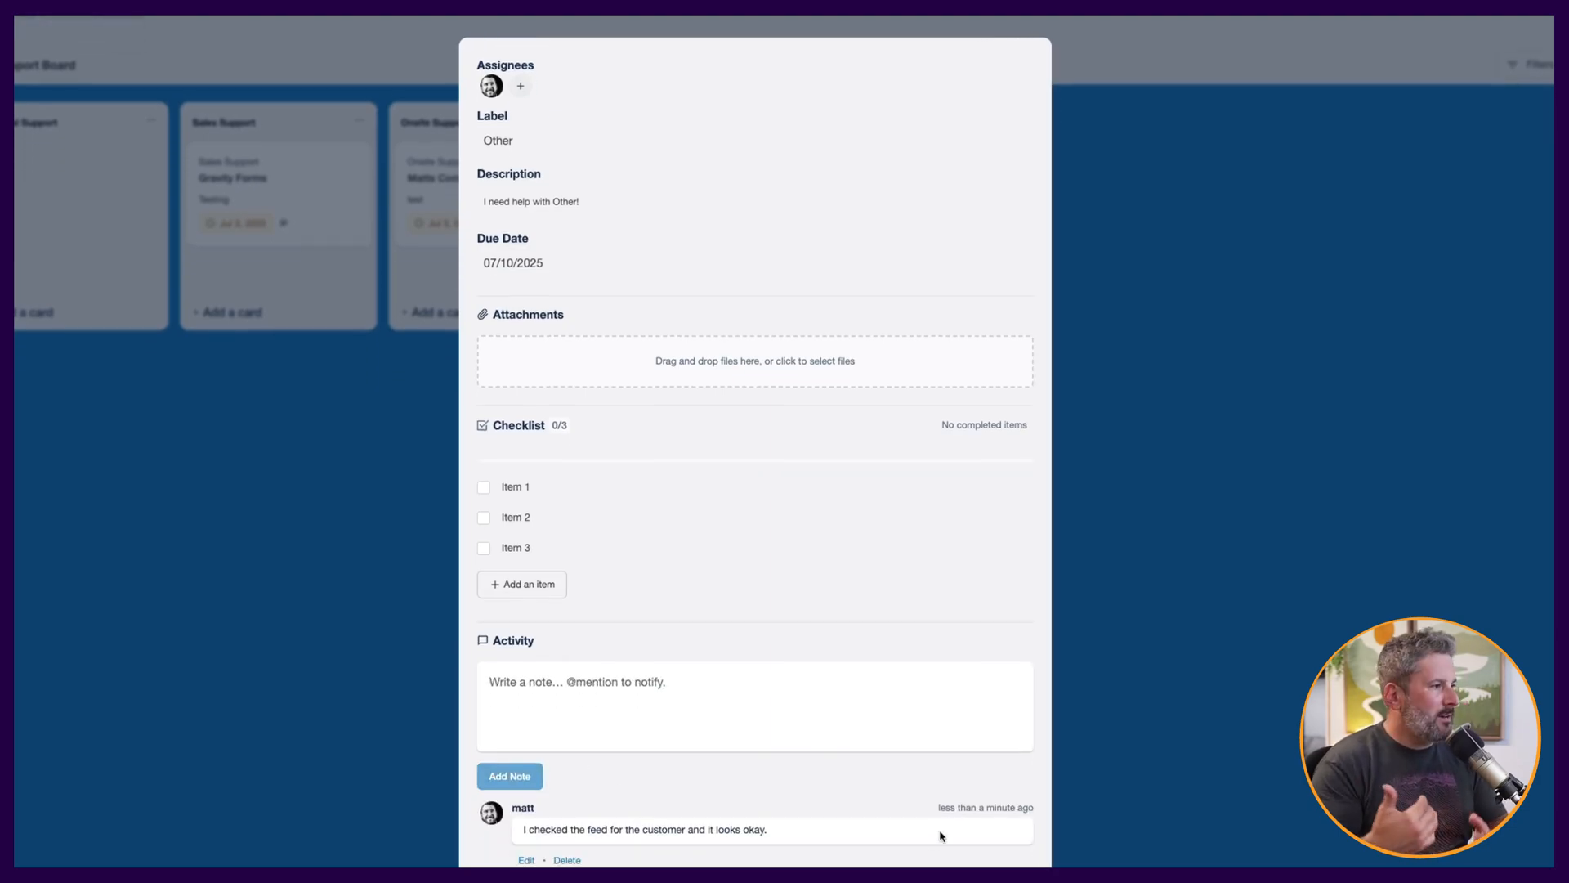
Close the Acme Co card, move it into the Sales Support lane and back to the Other lane.
click(1007, 868)
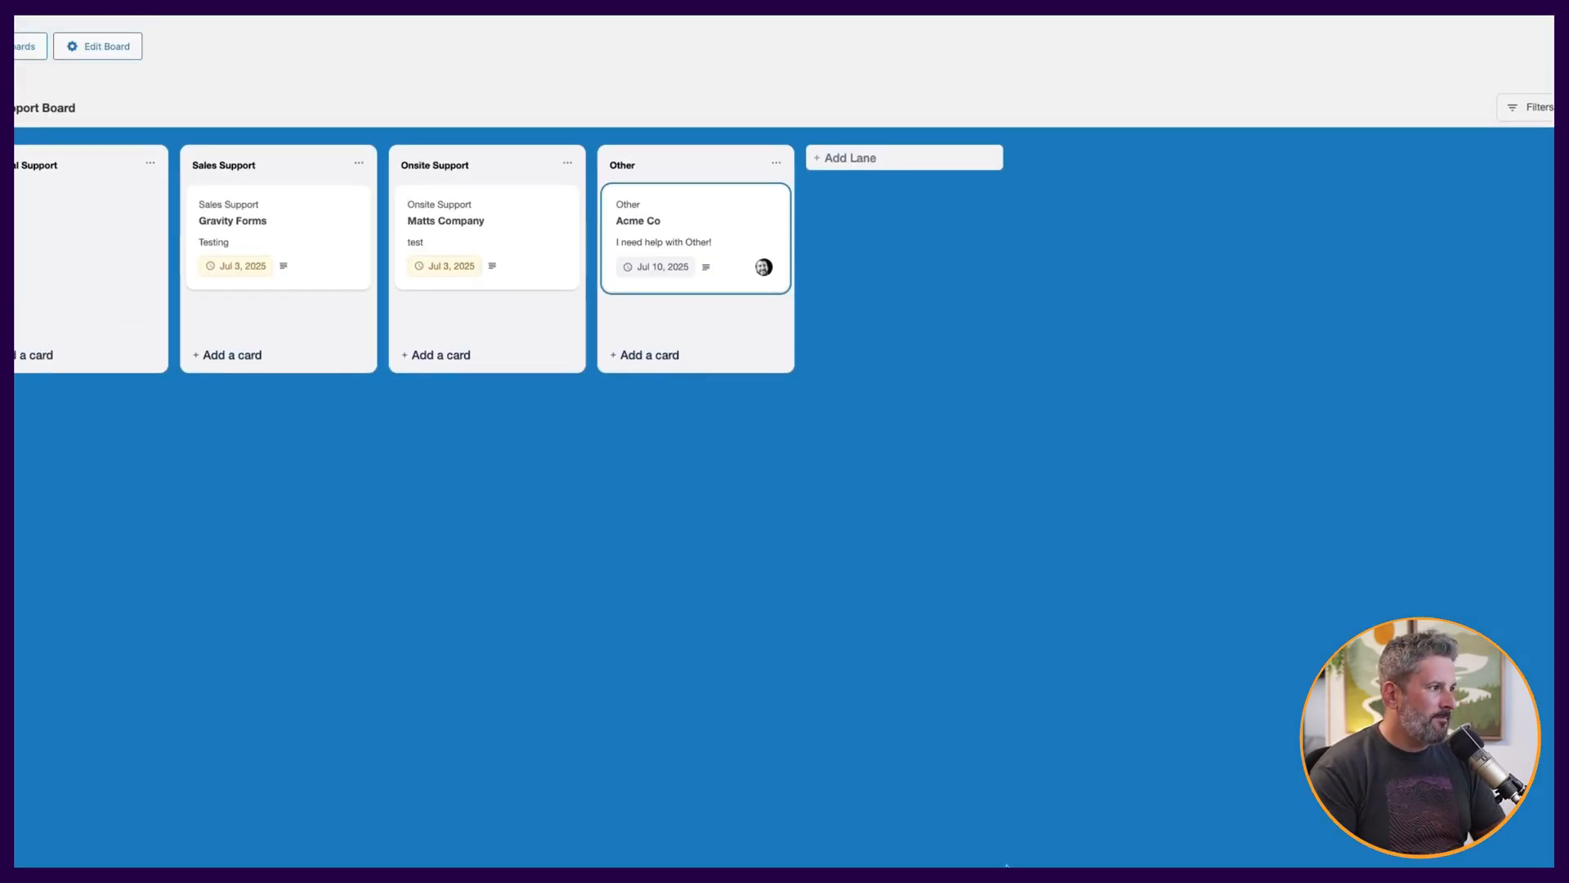
drag(697, 207, 242, 204)
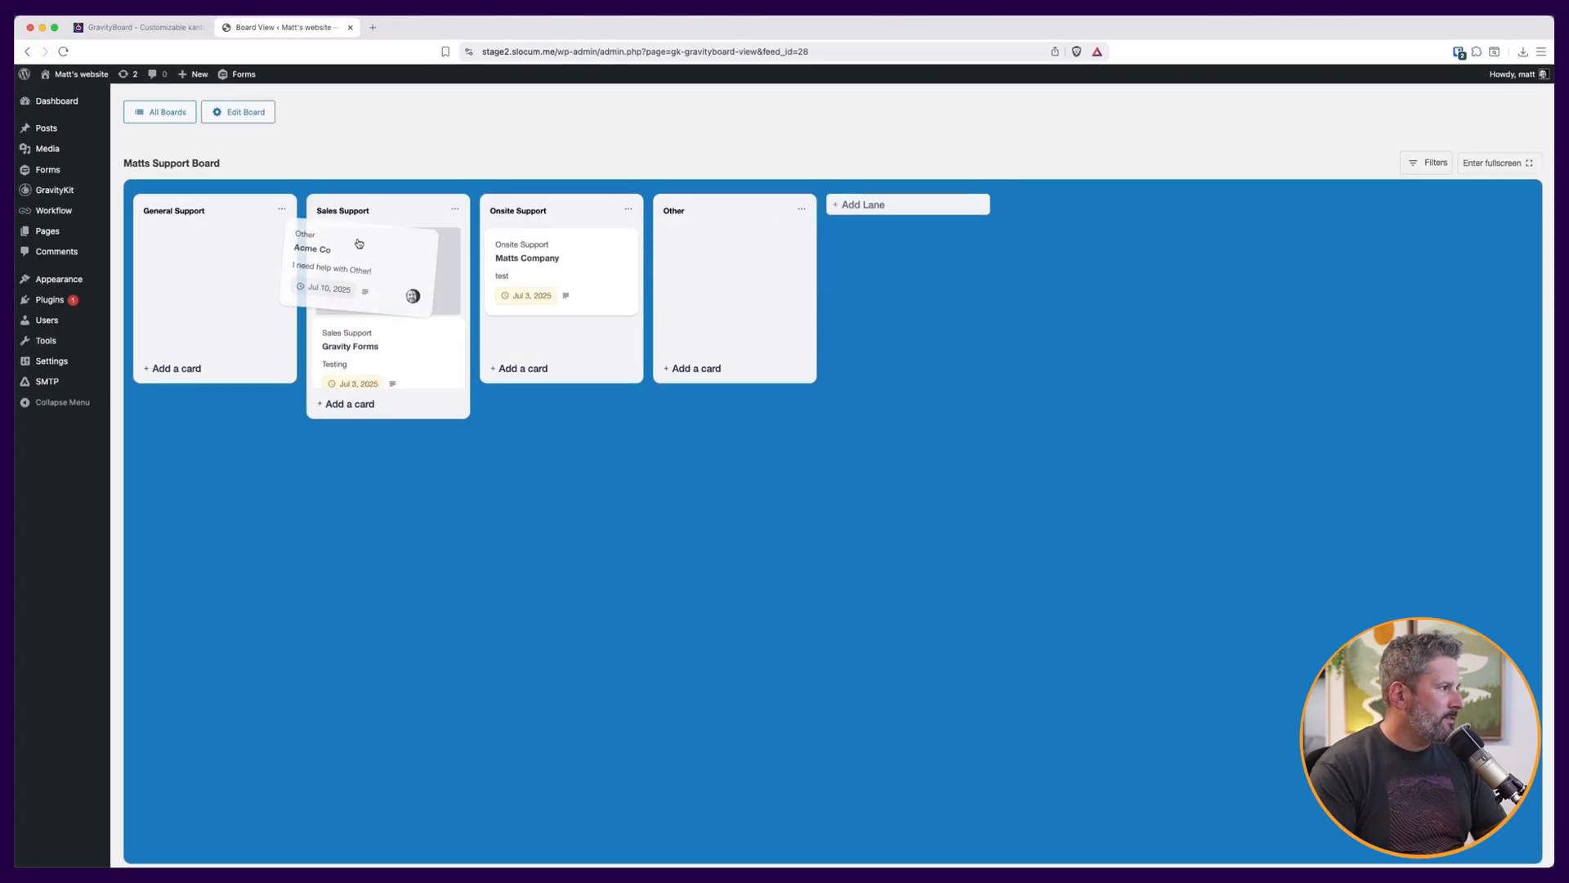
drag(358, 244, 680, 245)
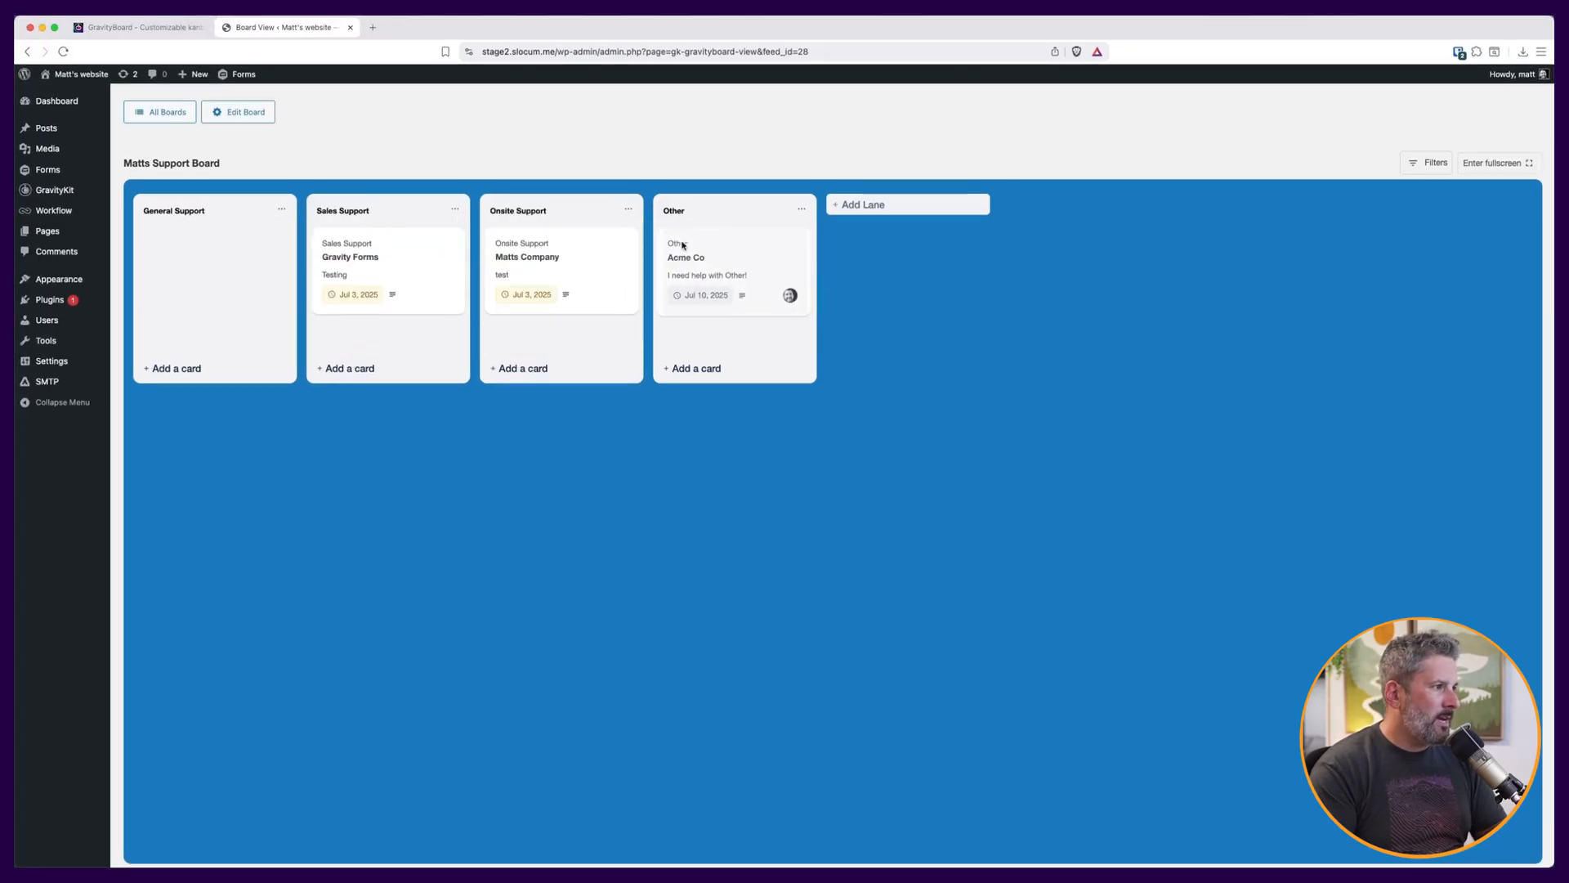
Add a new lane titled Completed and move the Acme Co card into it.
click(866, 204)
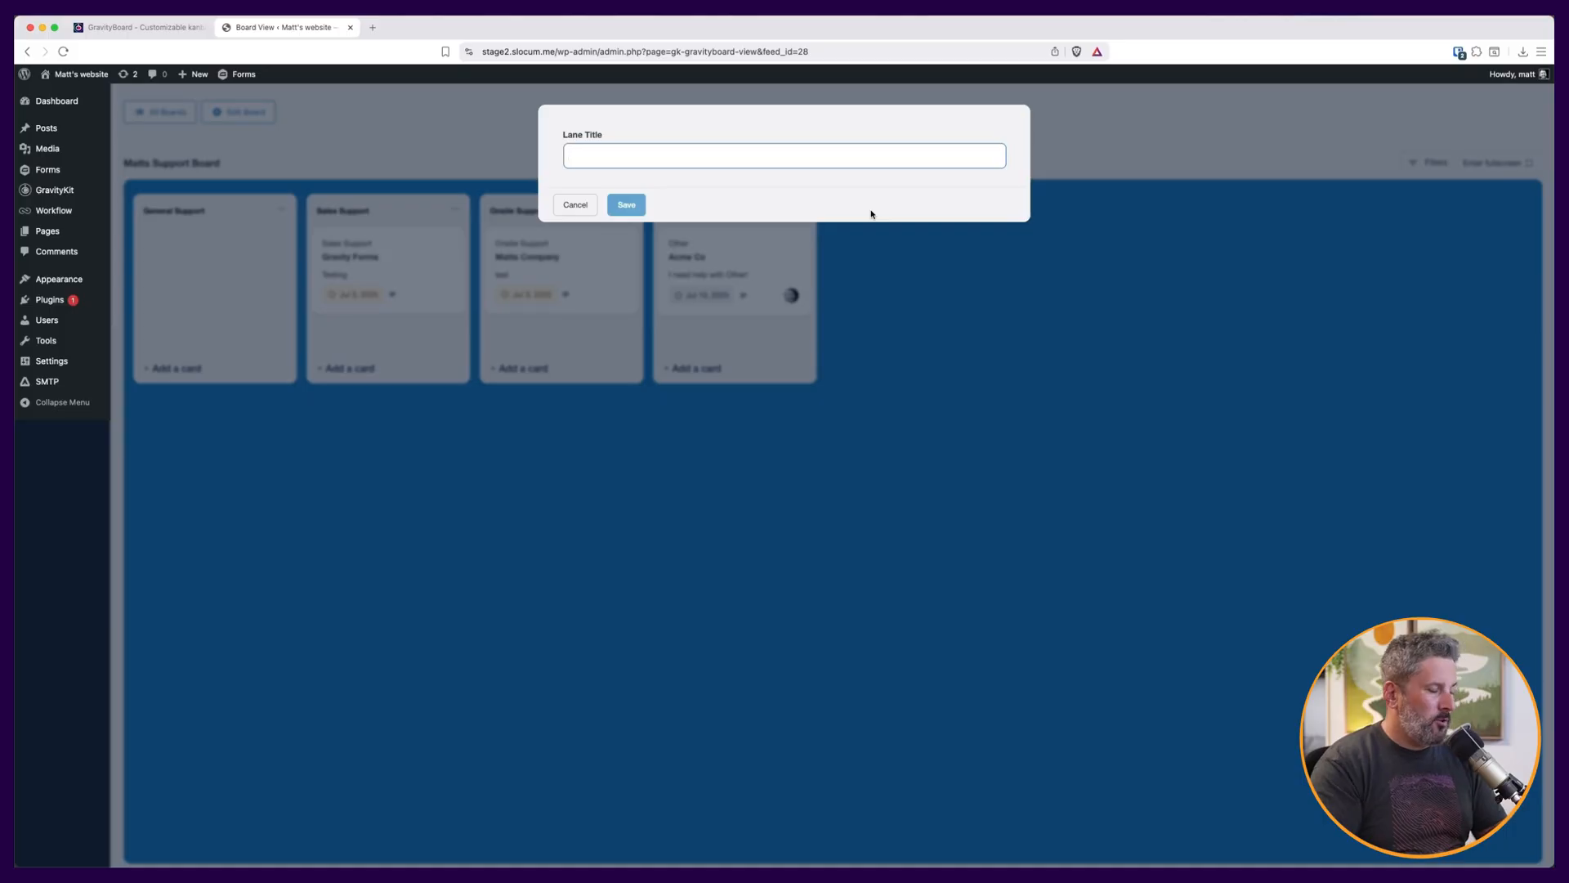
text(Completed)
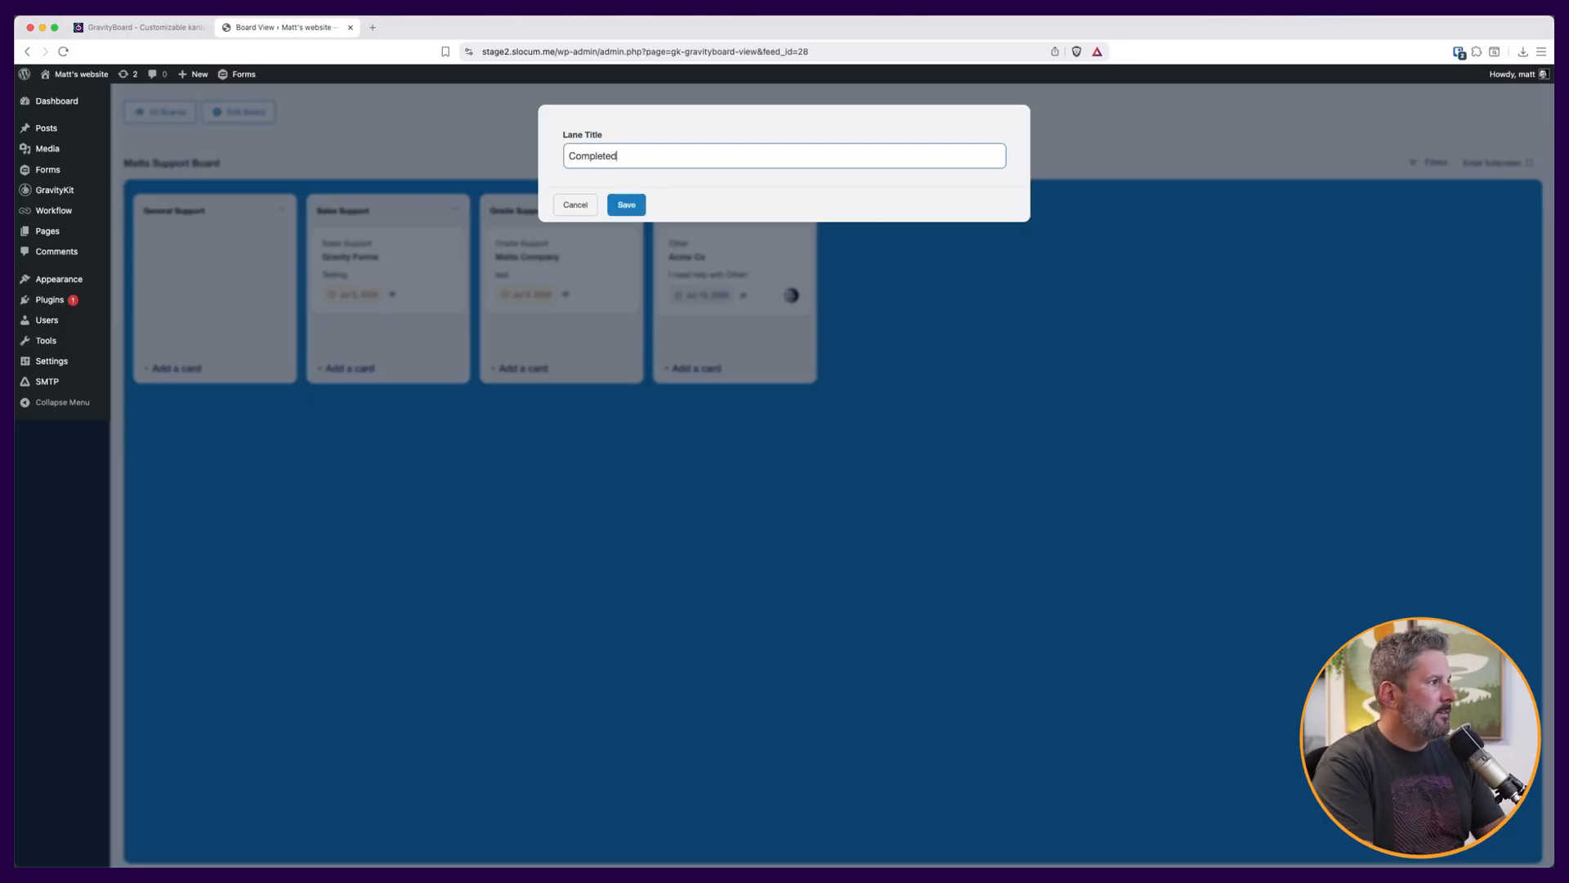
click(626, 204)
drag(703, 242, 870, 241)
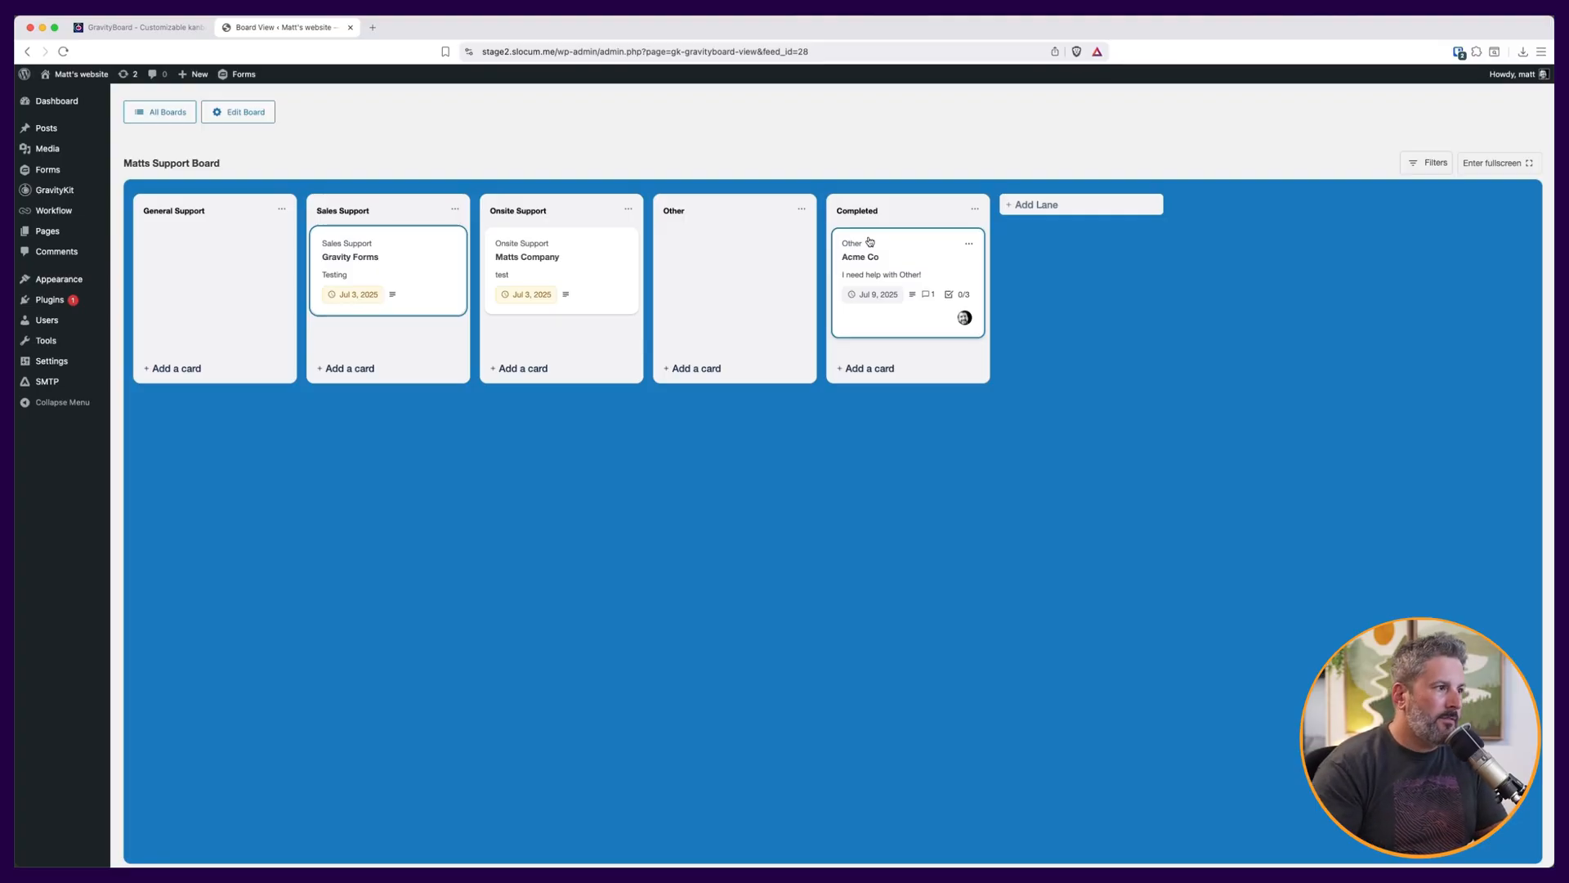
Open the Acme Co card's entry in Gravity Forms and review its fields and notes.
click(968, 243)
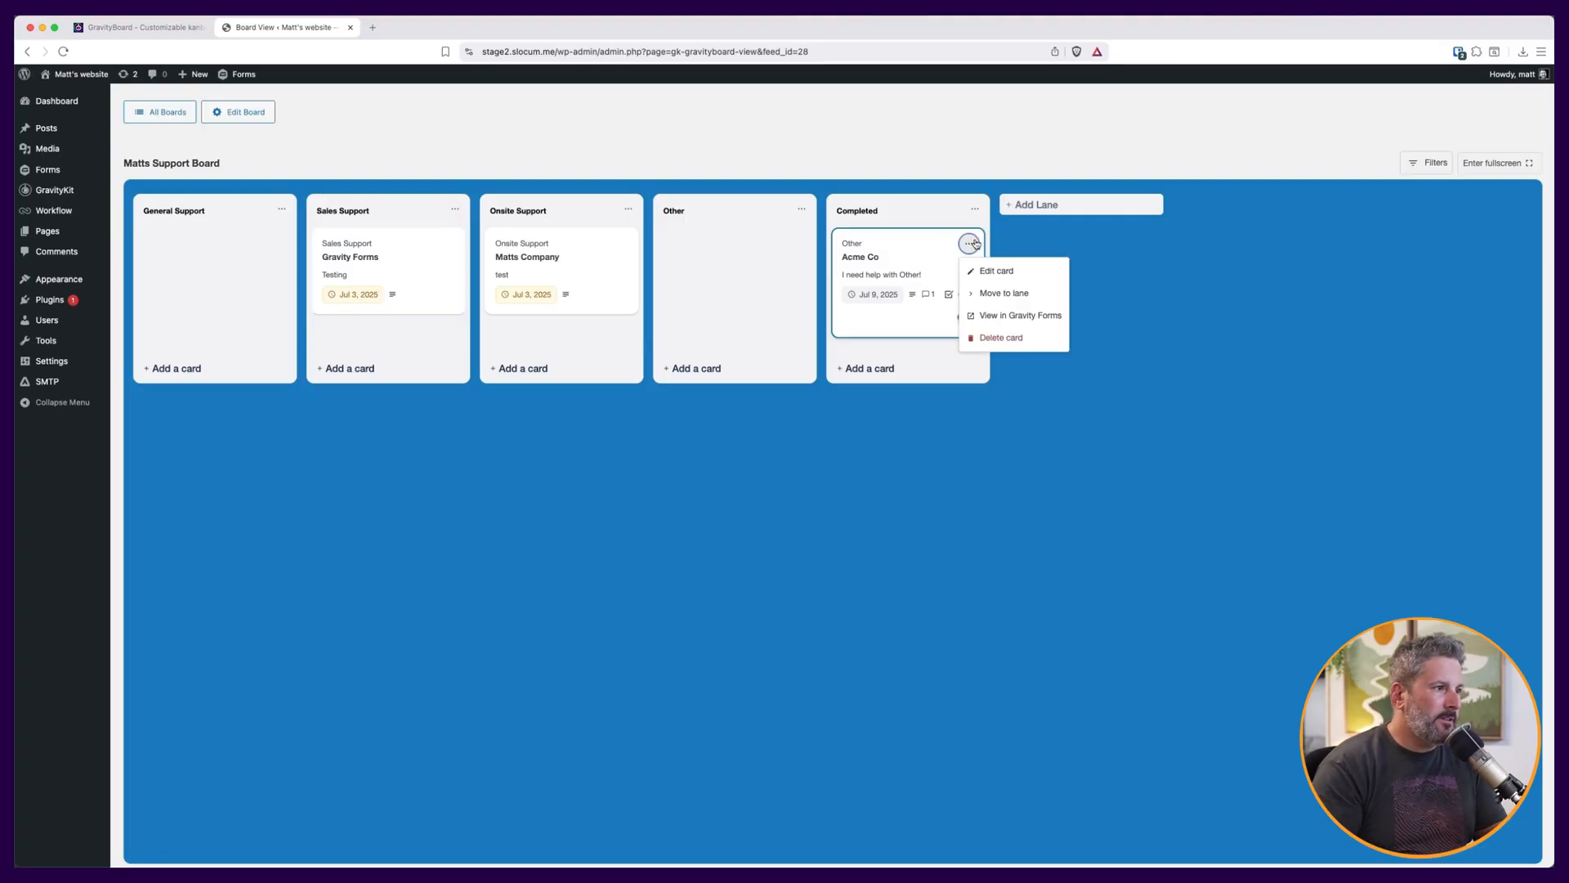
click(1015, 317)
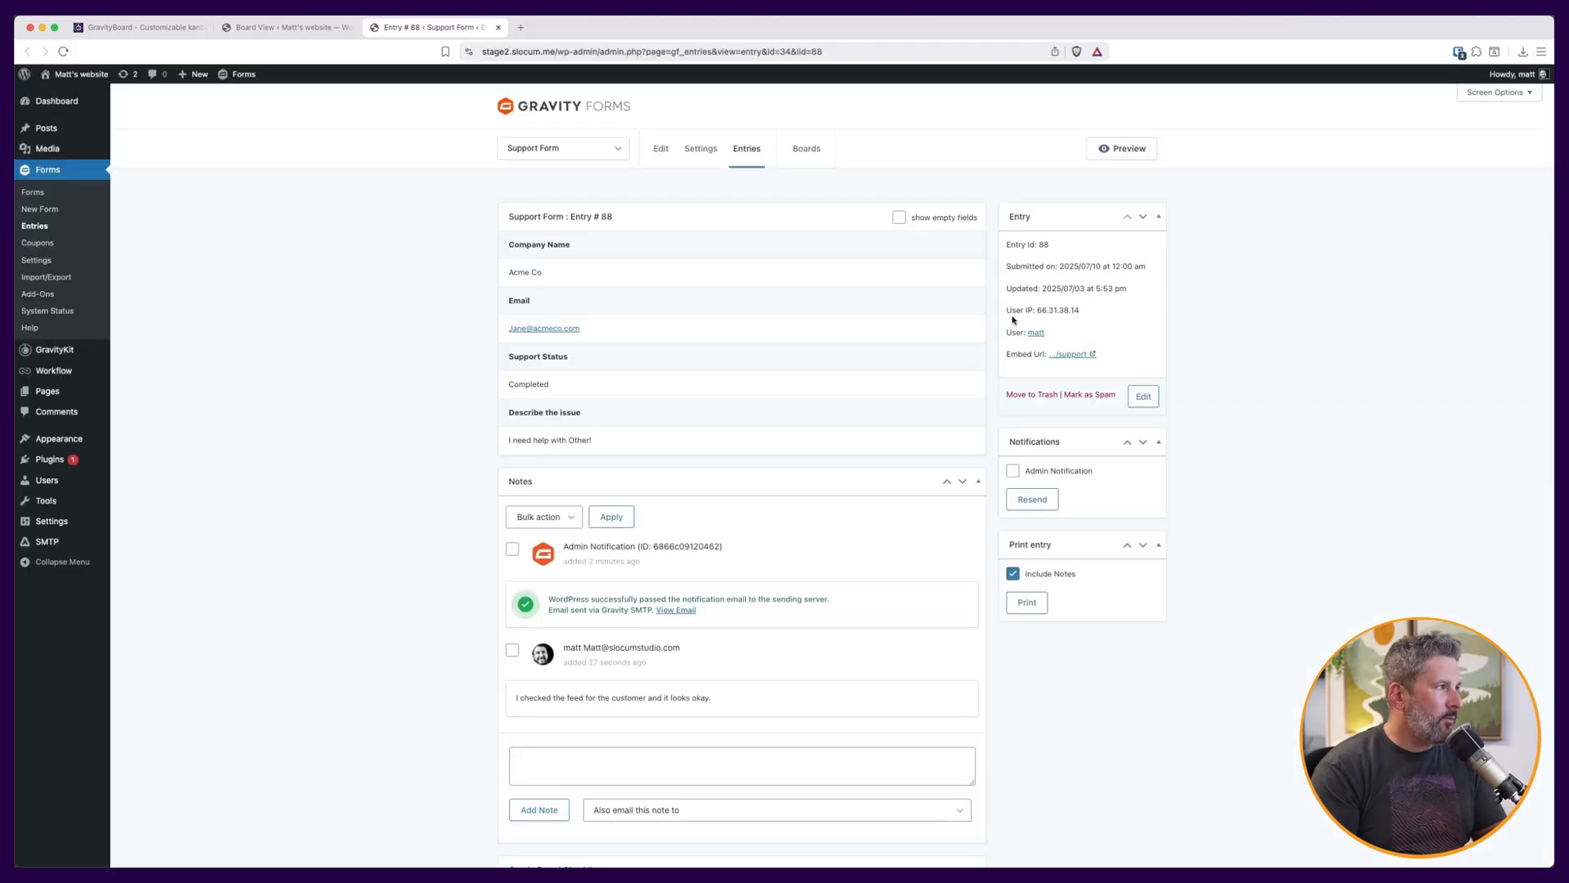
scroll(714, 385, down, 3)
scroll(701, 343, up, 3)
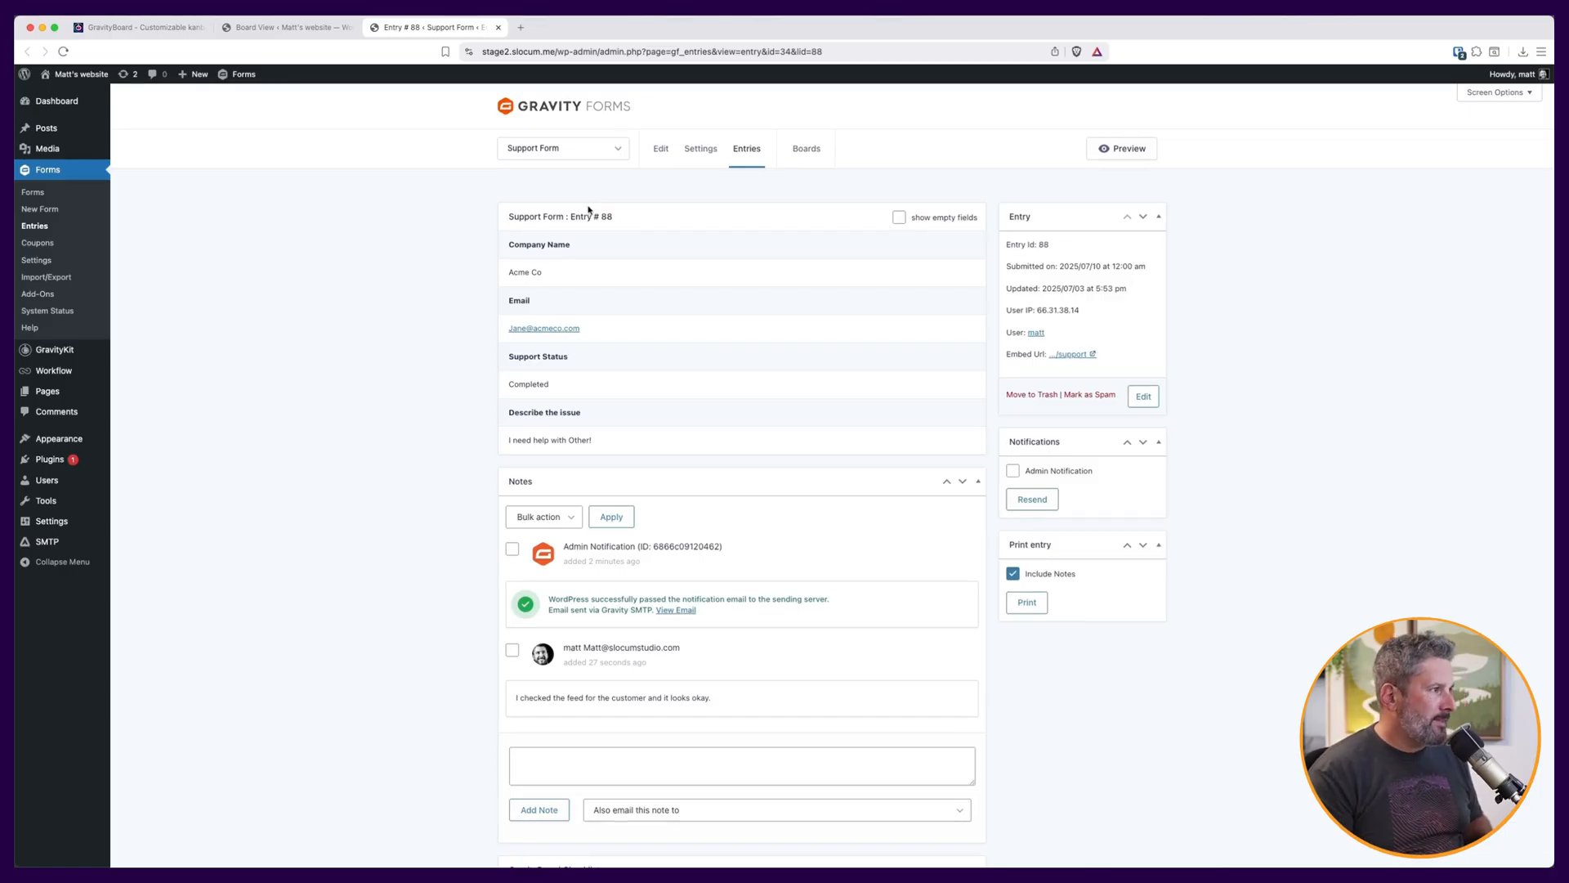
Return to the board through the form's GravityBoard settings.
mouse_move(701, 150)
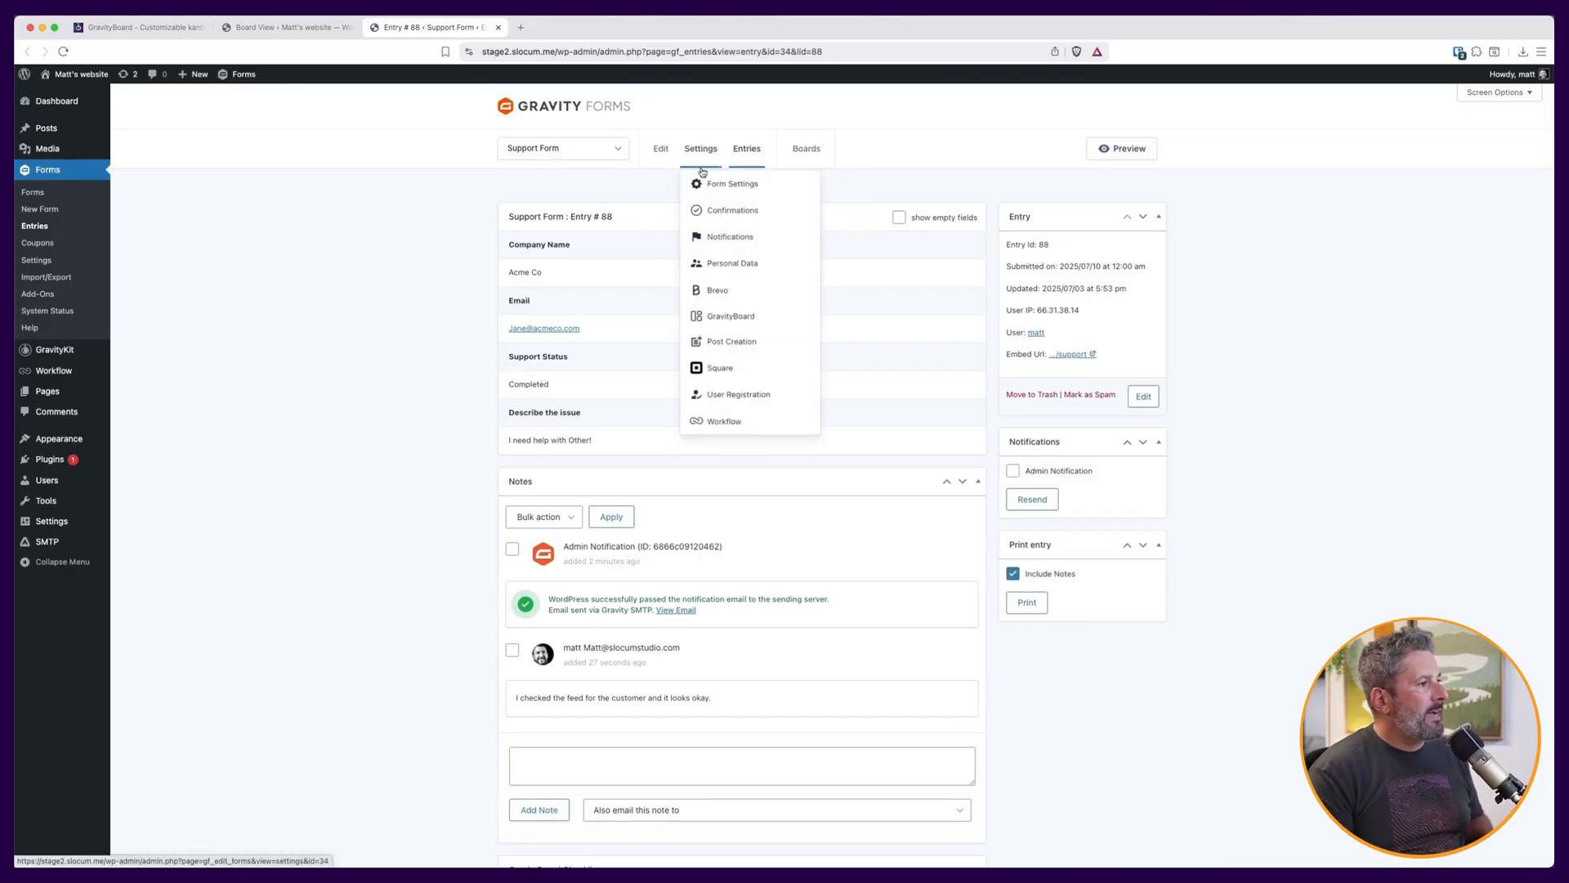
click(722, 318)
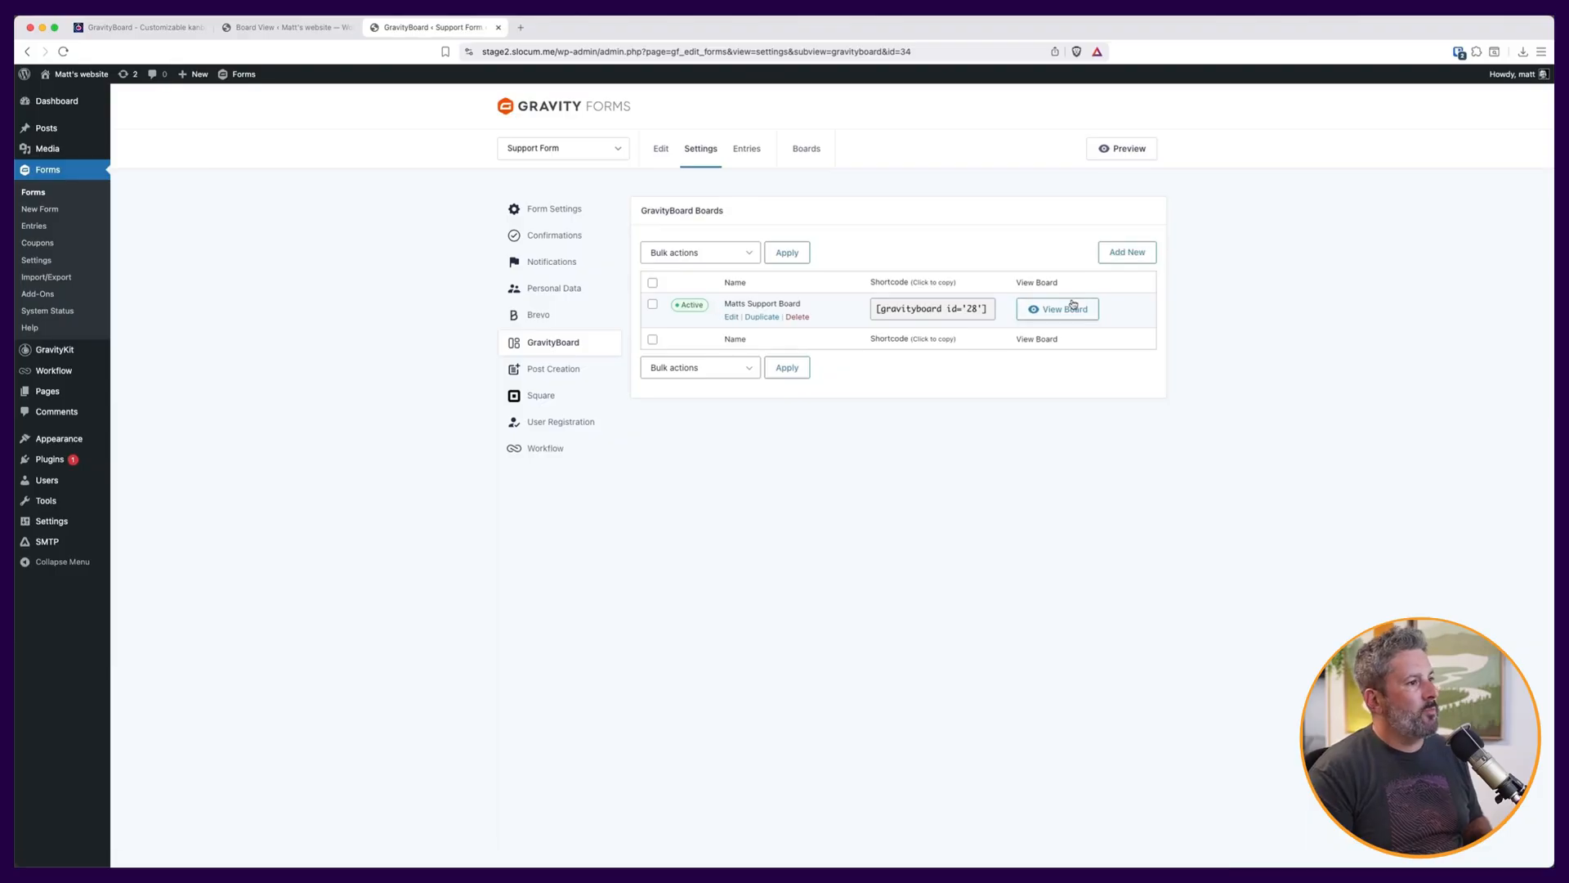
click(1070, 307)
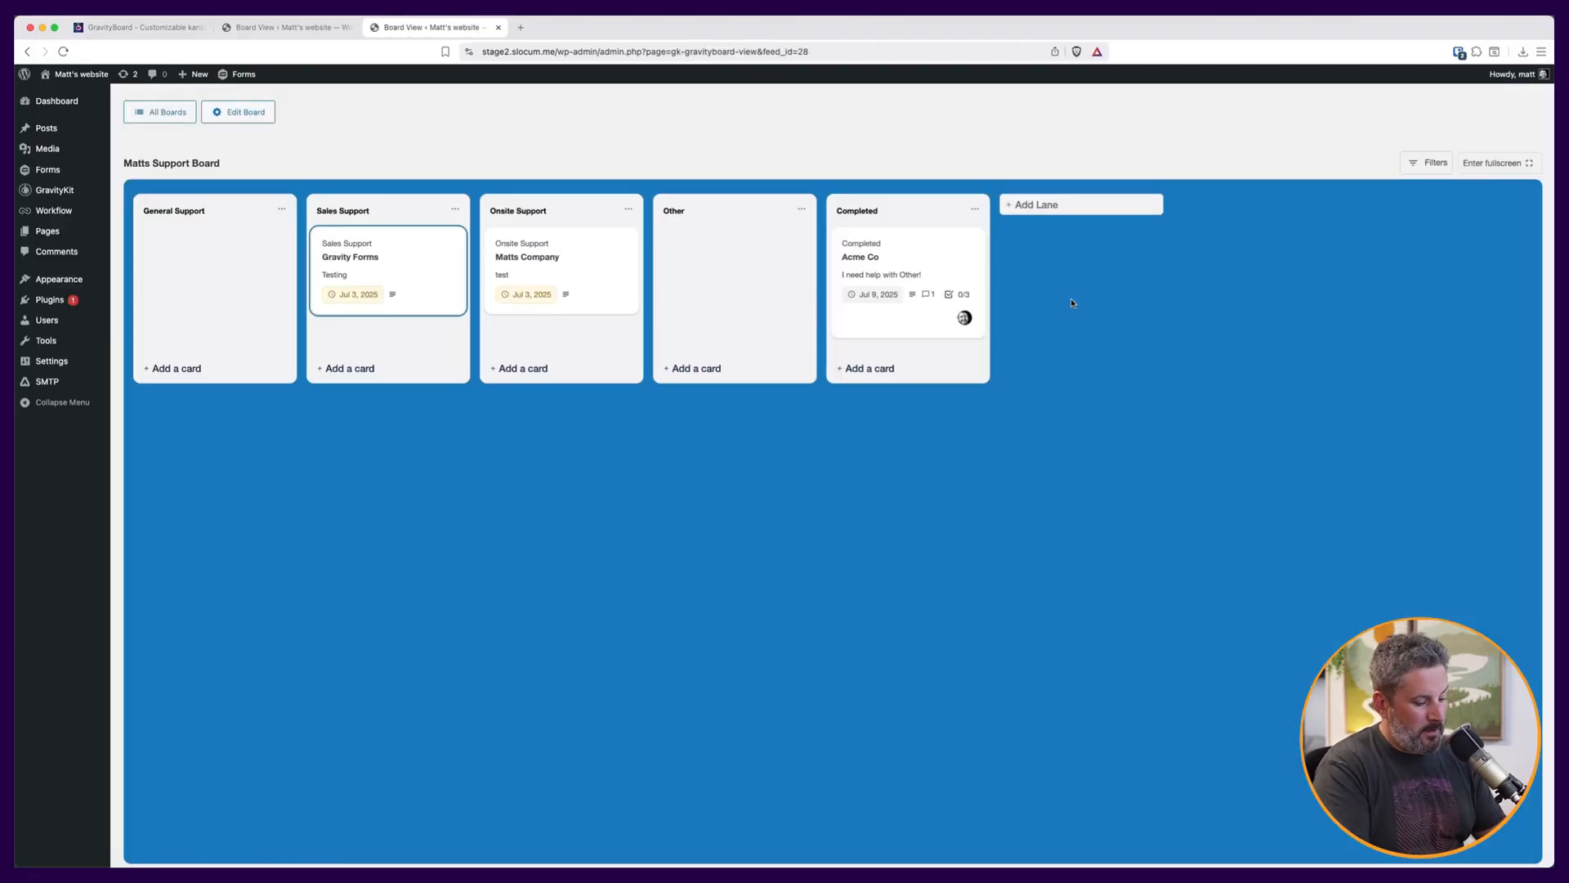
Show the board's keyboard shortcuts help and close it.
key(shift+question)
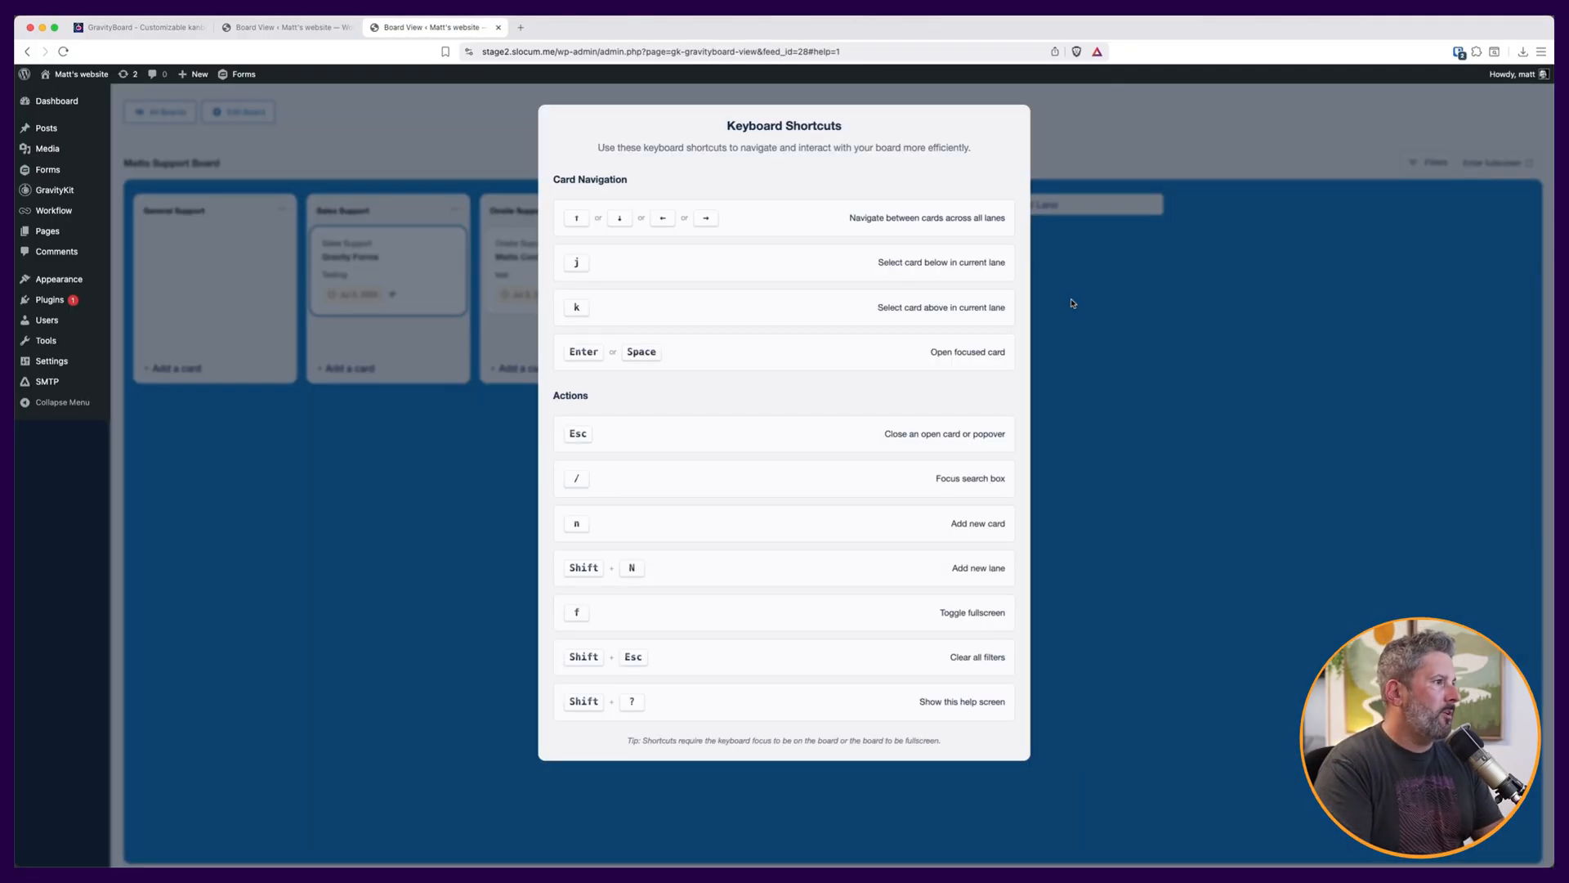
scroll(898, 302, down, 1)
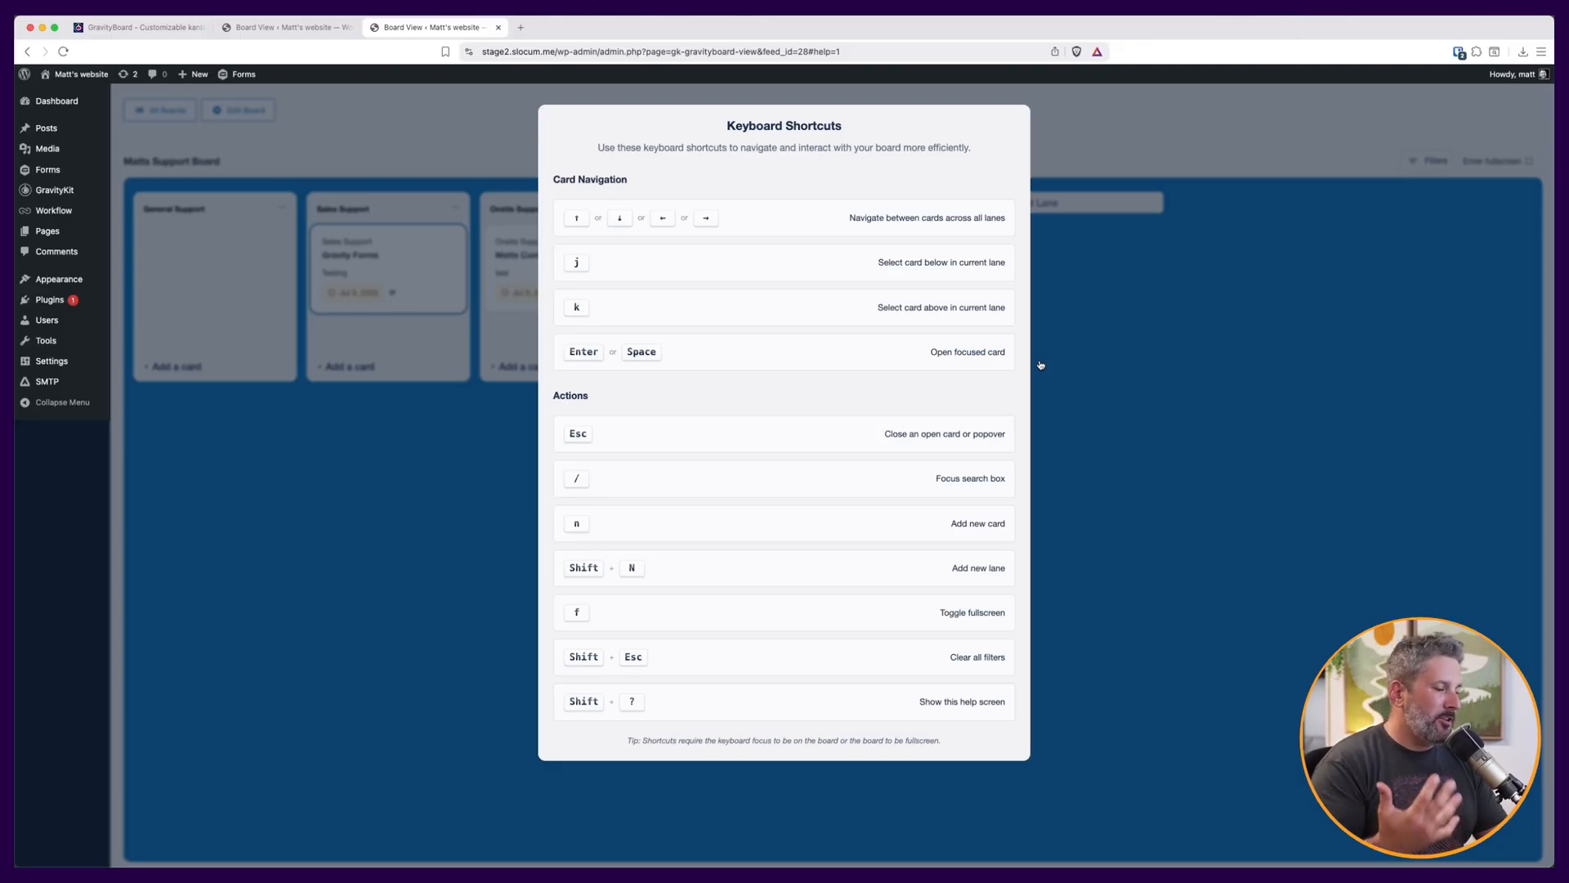
key(Escape)
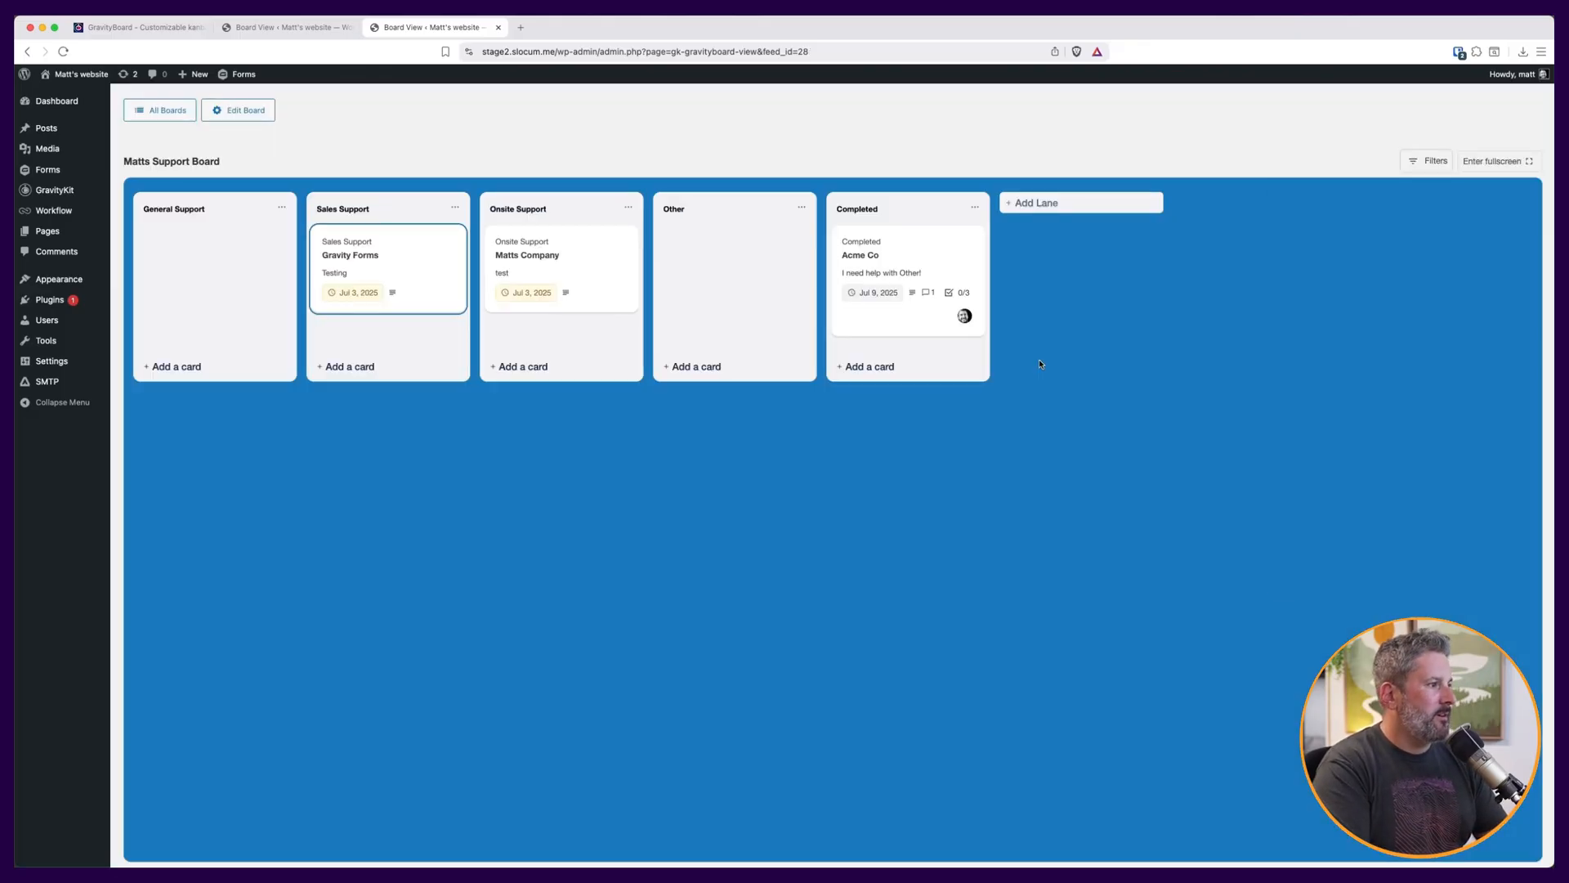
Search the board for the keyword matt, then clear the keyword.
text(/matt)
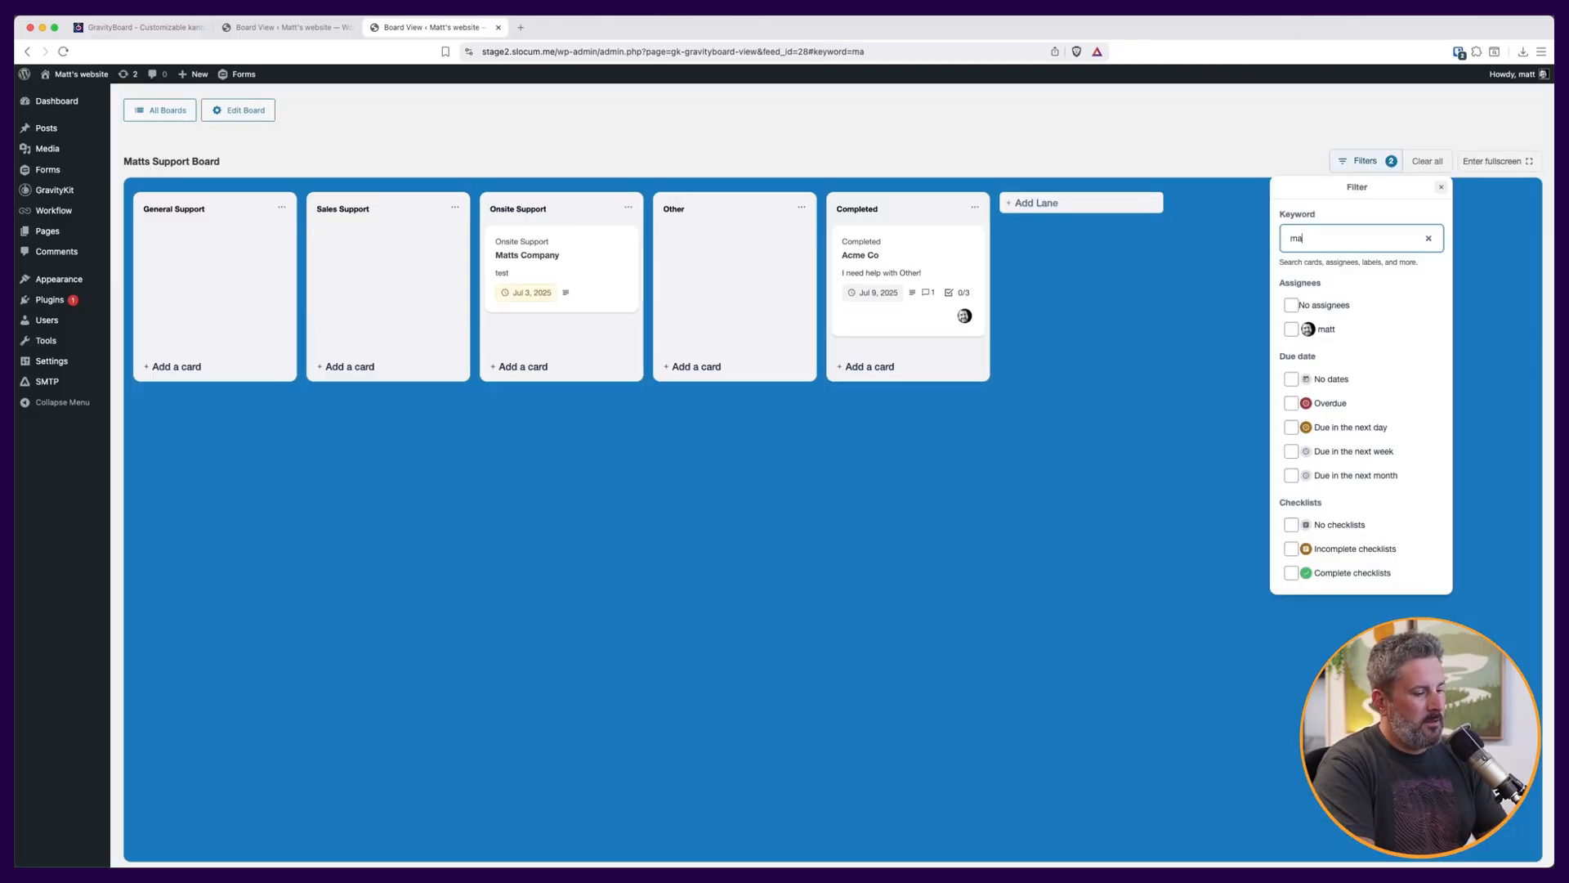
key(BackSpace)
key(BackSpace)
key(BackSpace)
key(BackSpace)
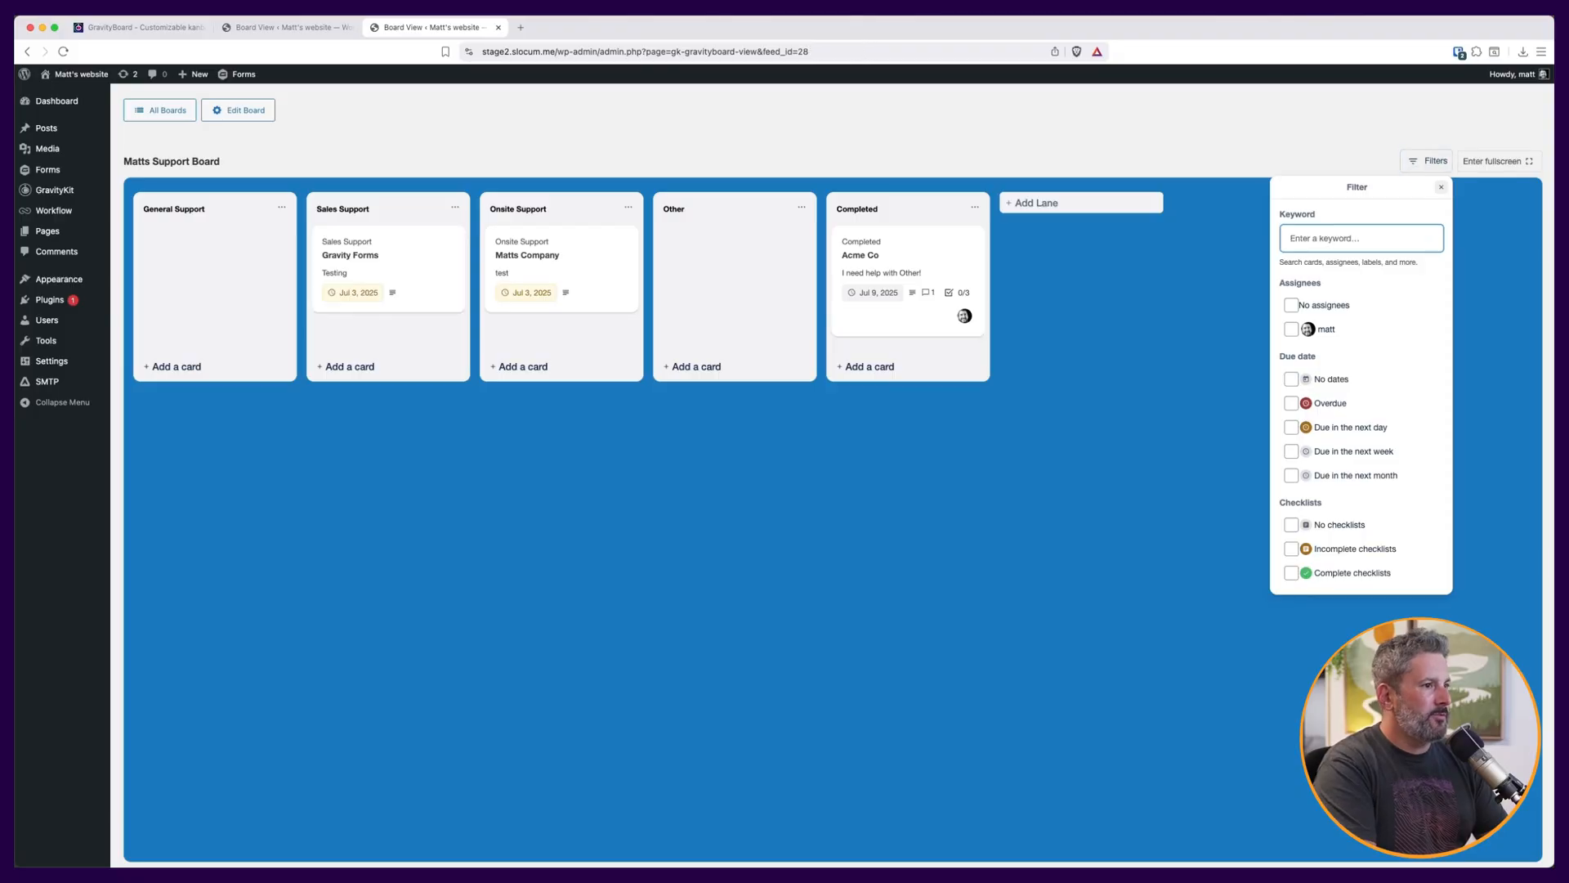
Toggle the Due in the next day filter on and off, then close the filter panel.
click(1299, 415)
click(1300, 415)
click(1292, 428)
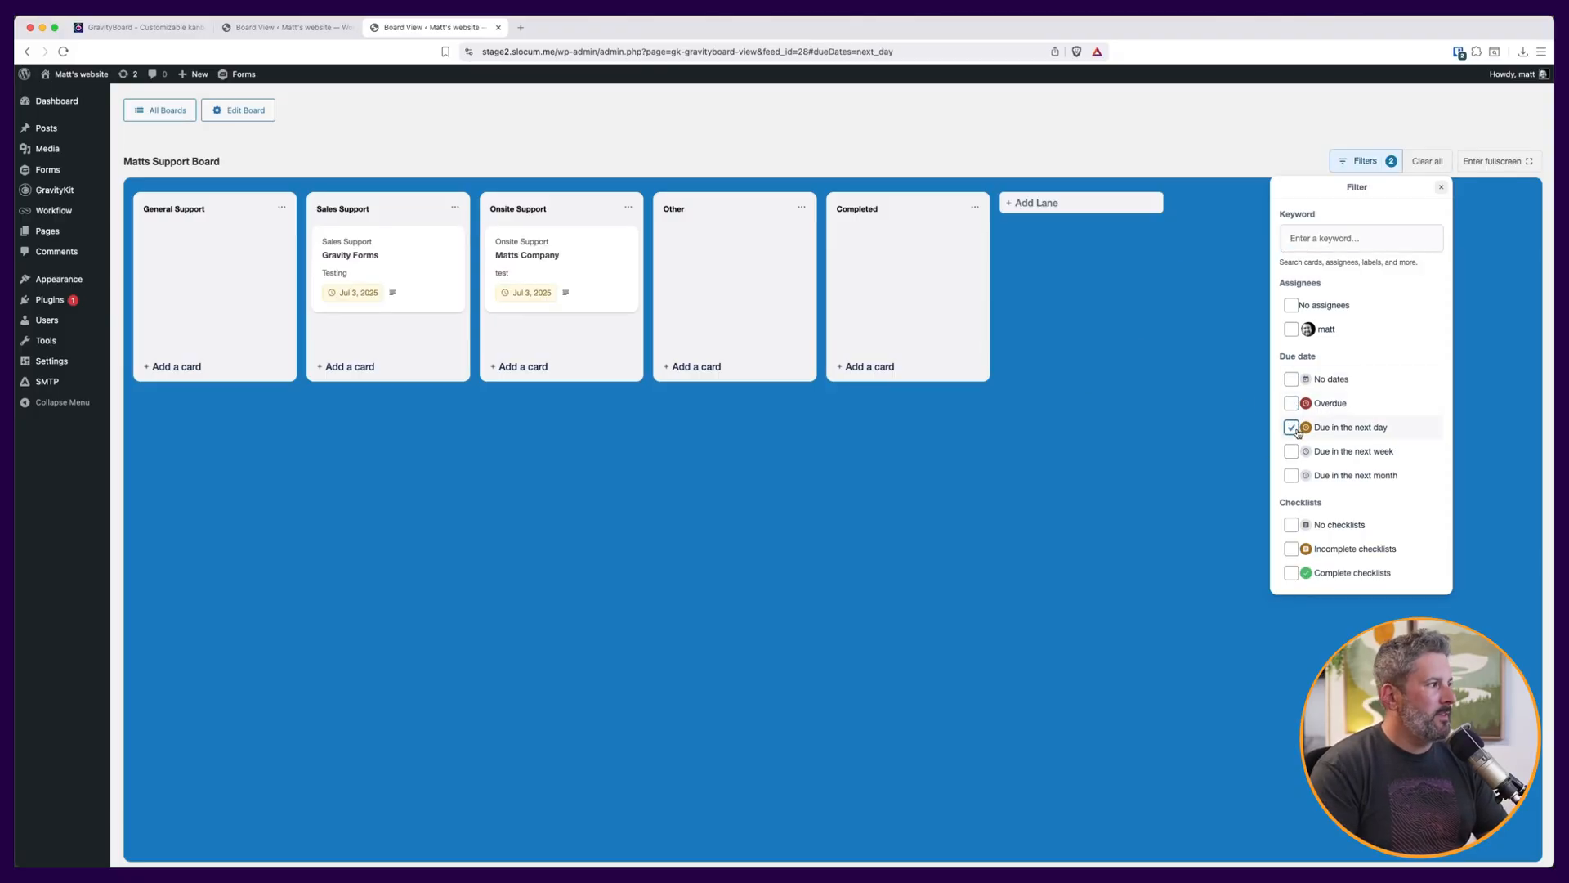
click(1293, 427)
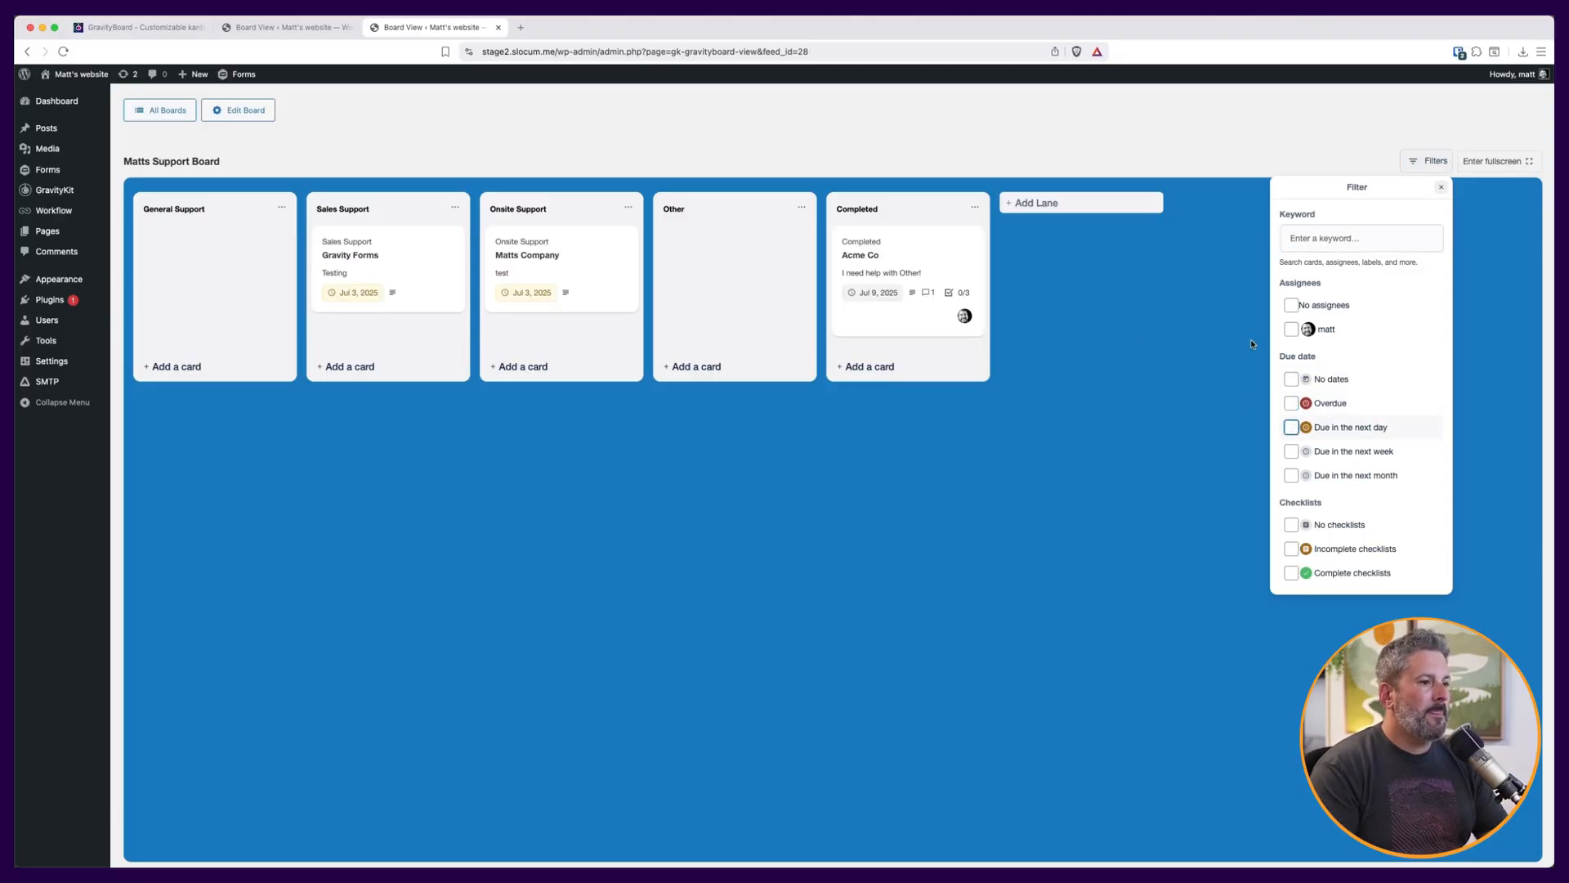
click(1441, 187)
Switch the board to fullscreen and back.
click(1525, 162)
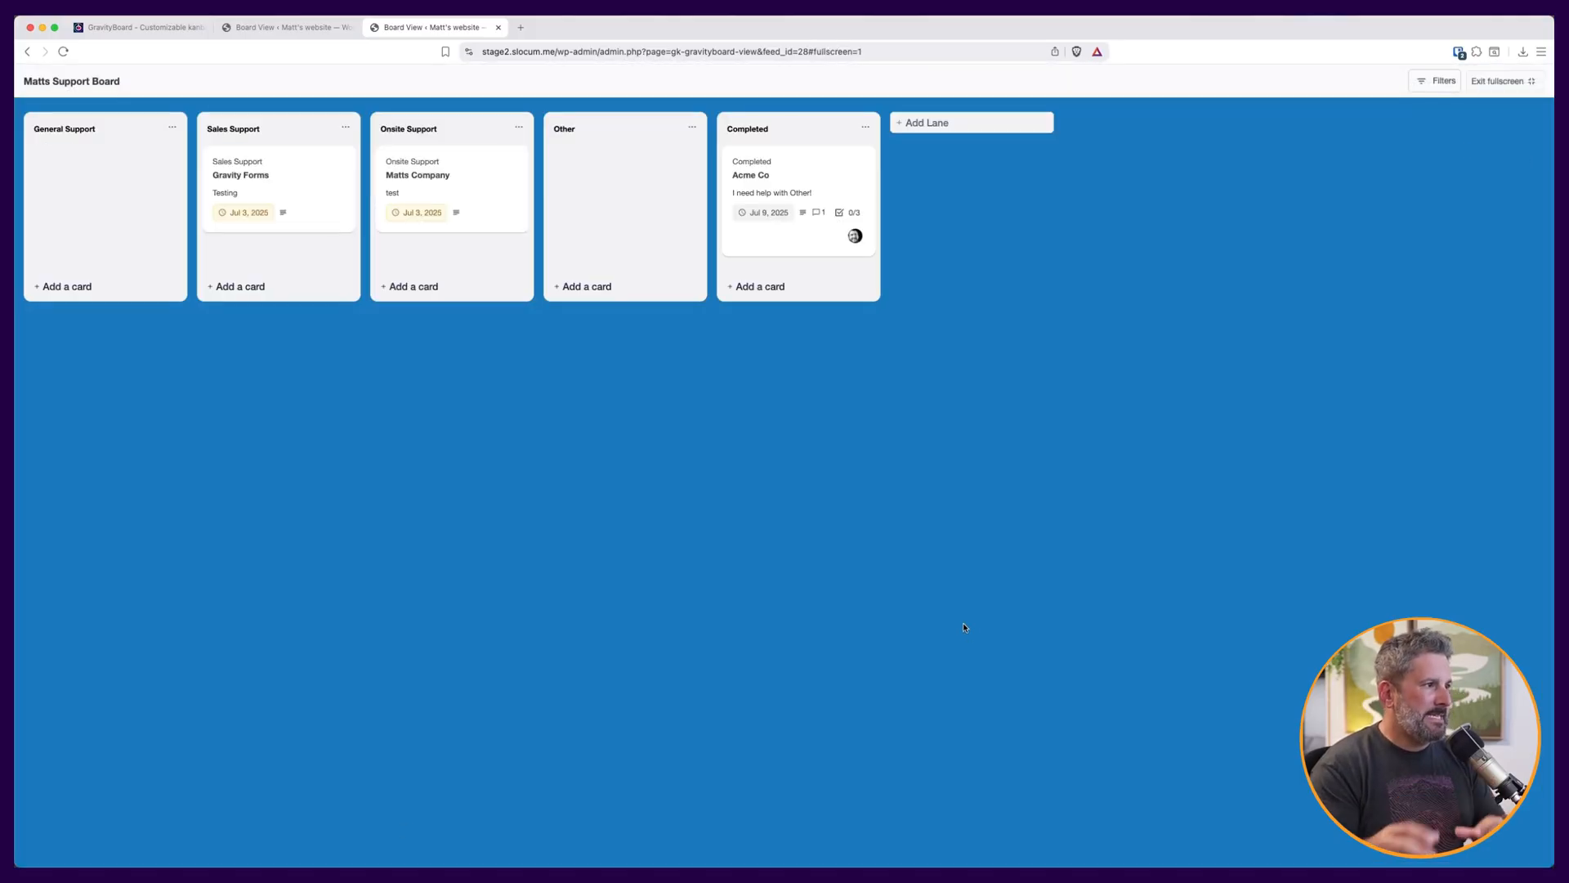
click(1509, 83)
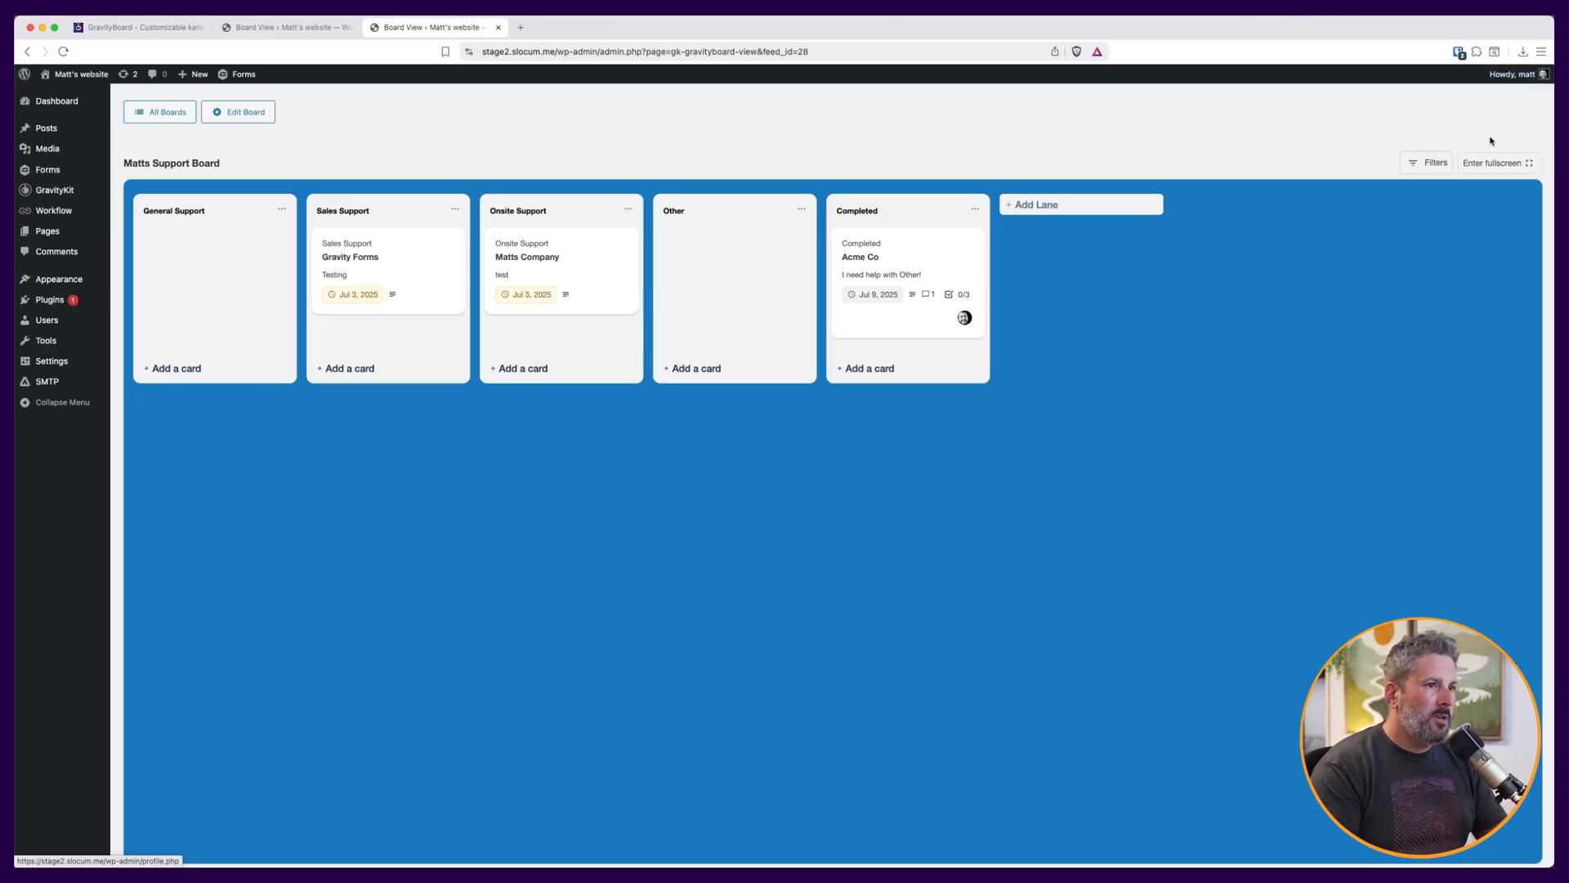
Create a new WordPress page titled Kanban.
click(161, 115)
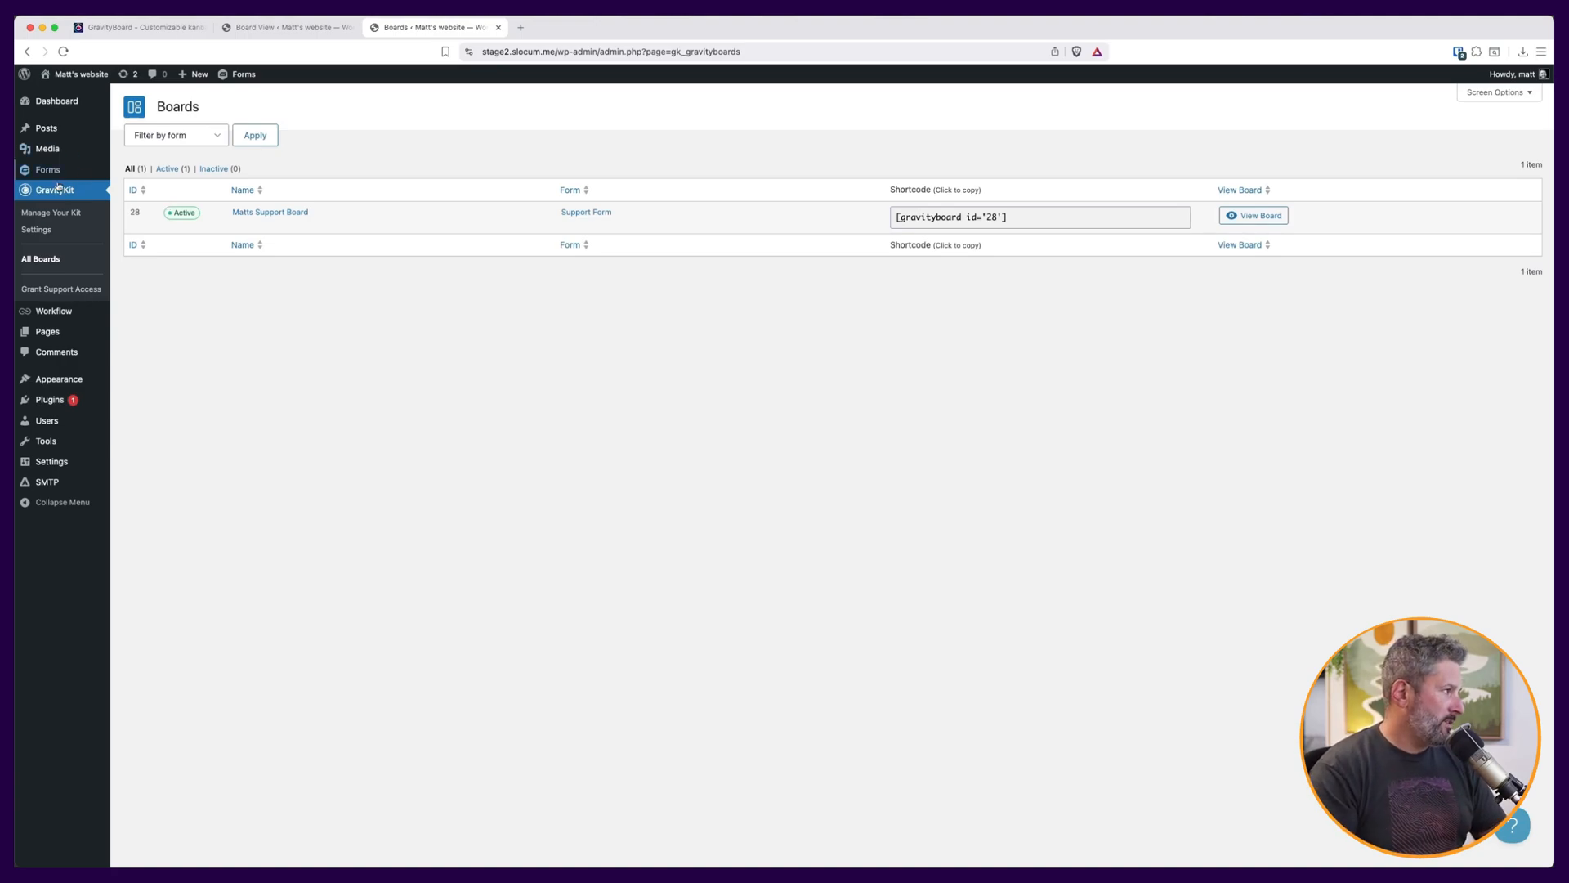
click(134, 338)
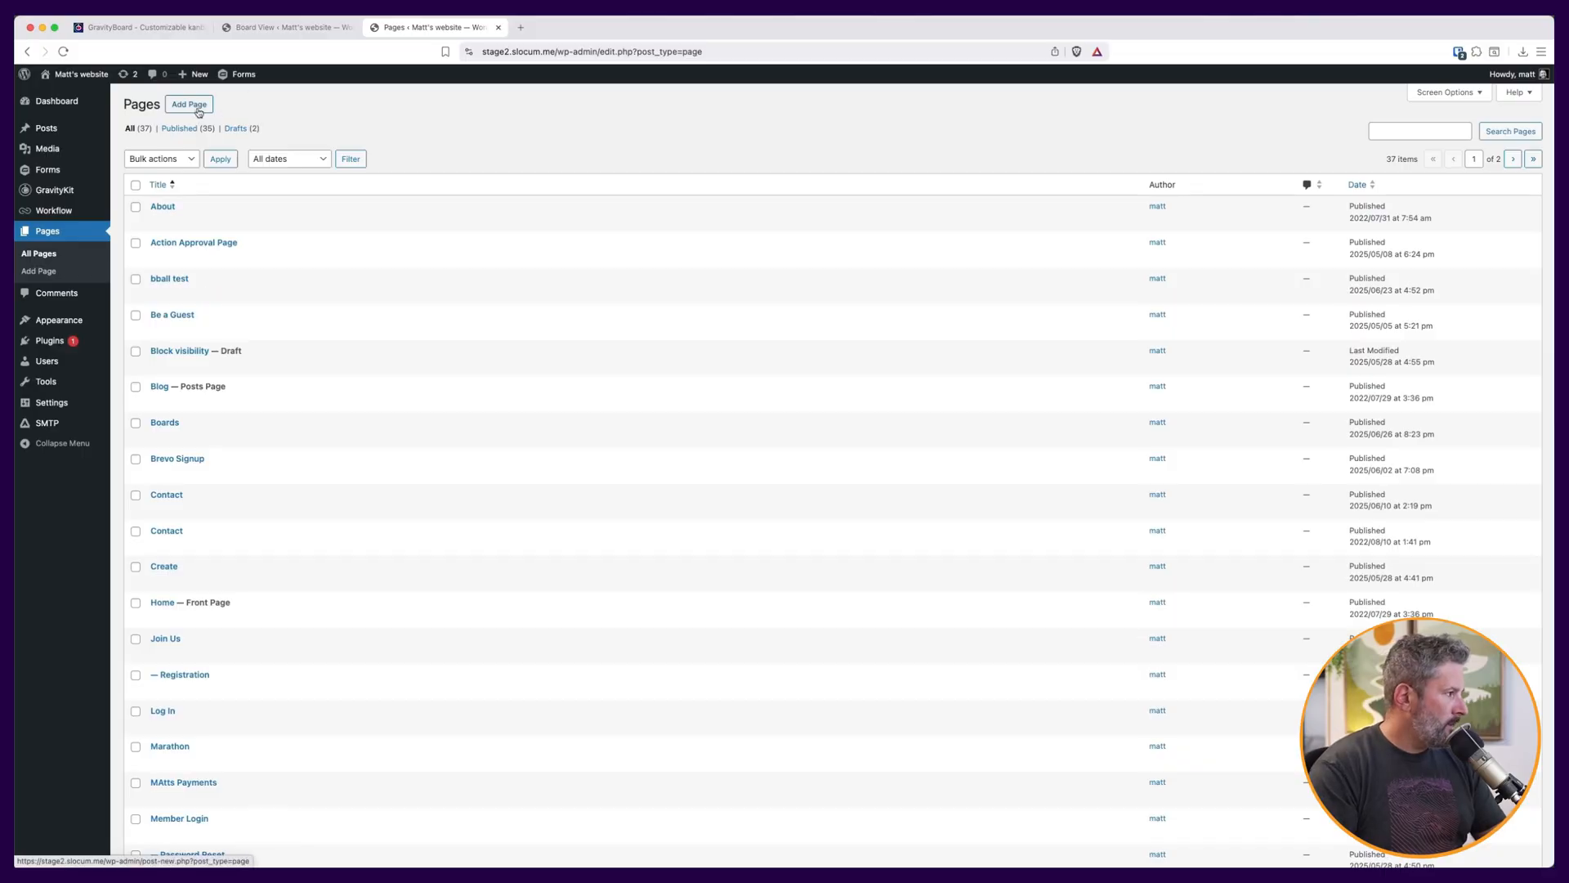
click(197, 112)
text(Kanban)
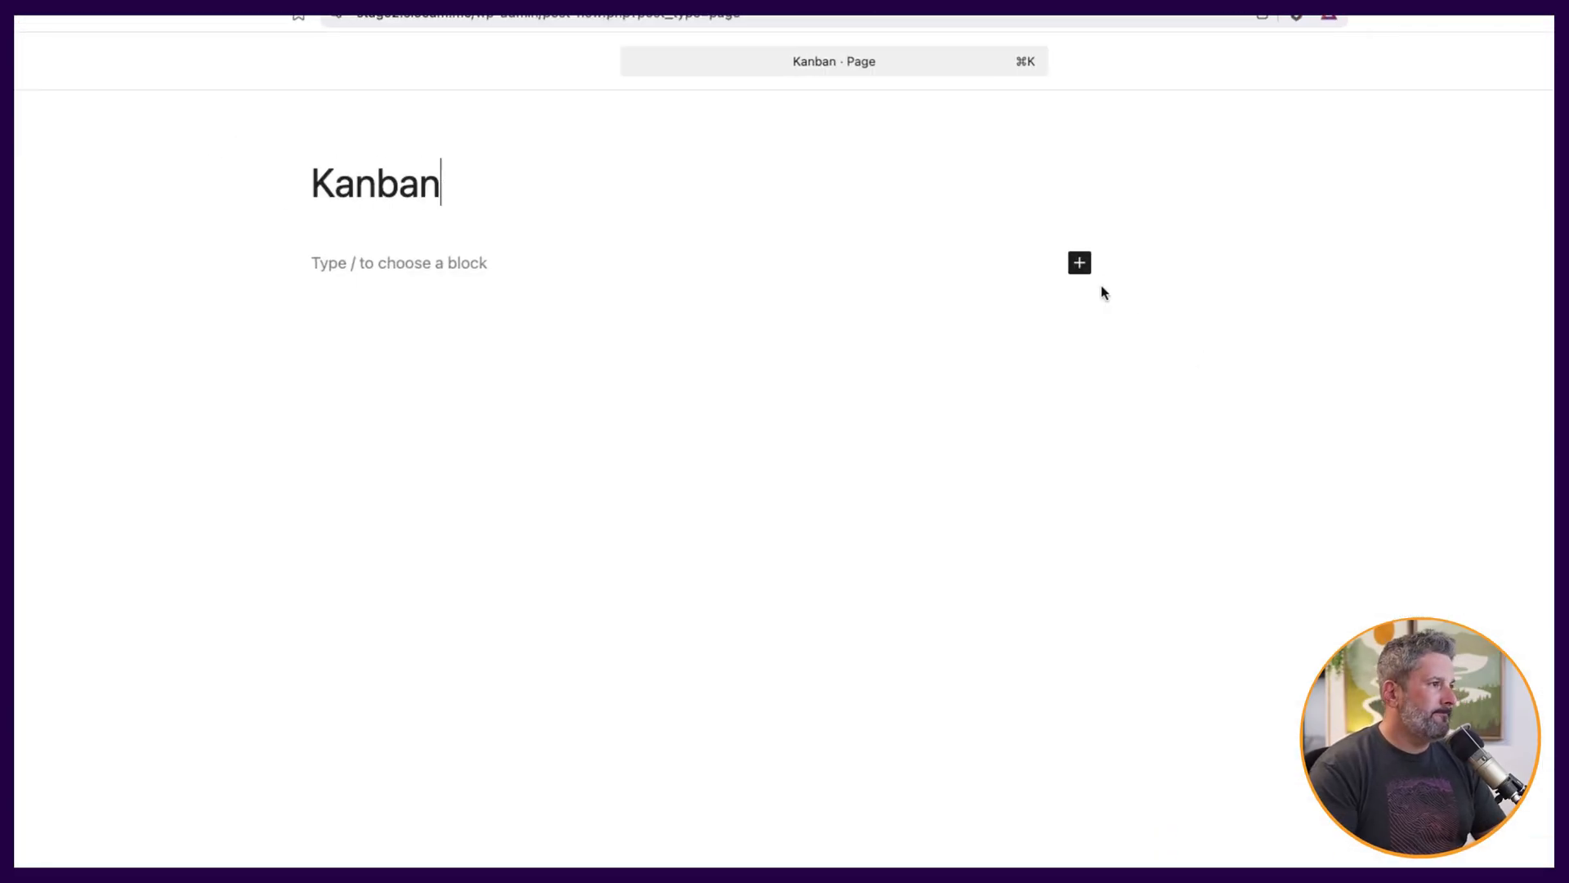
Insert a GravityBoard block on the page and select Matts Support Board.
click(1079, 264)
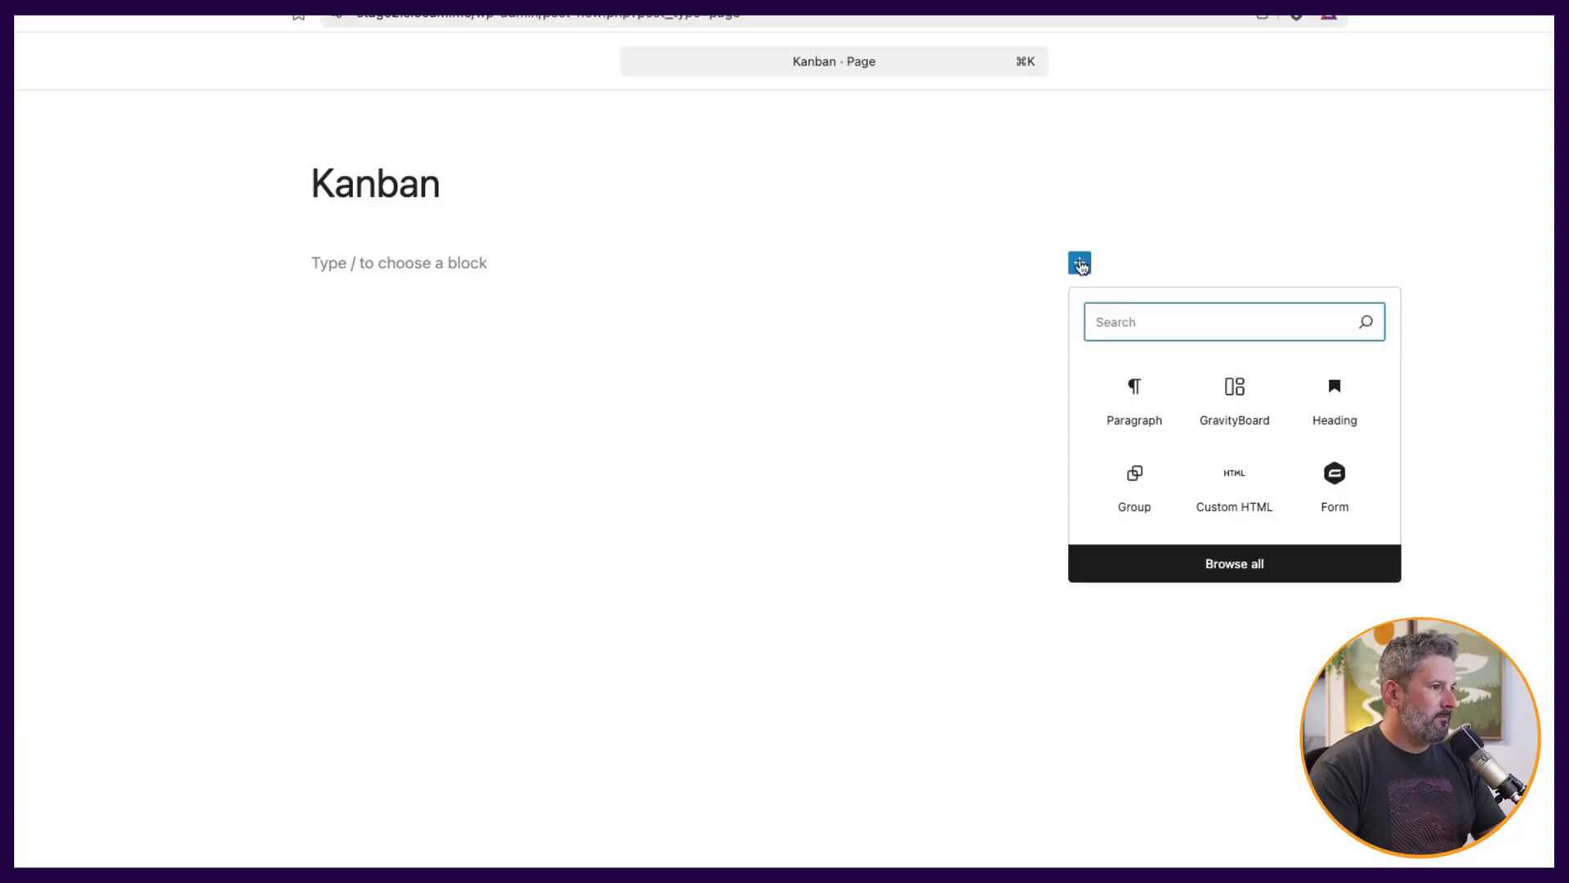
click(1235, 397)
click(418, 354)
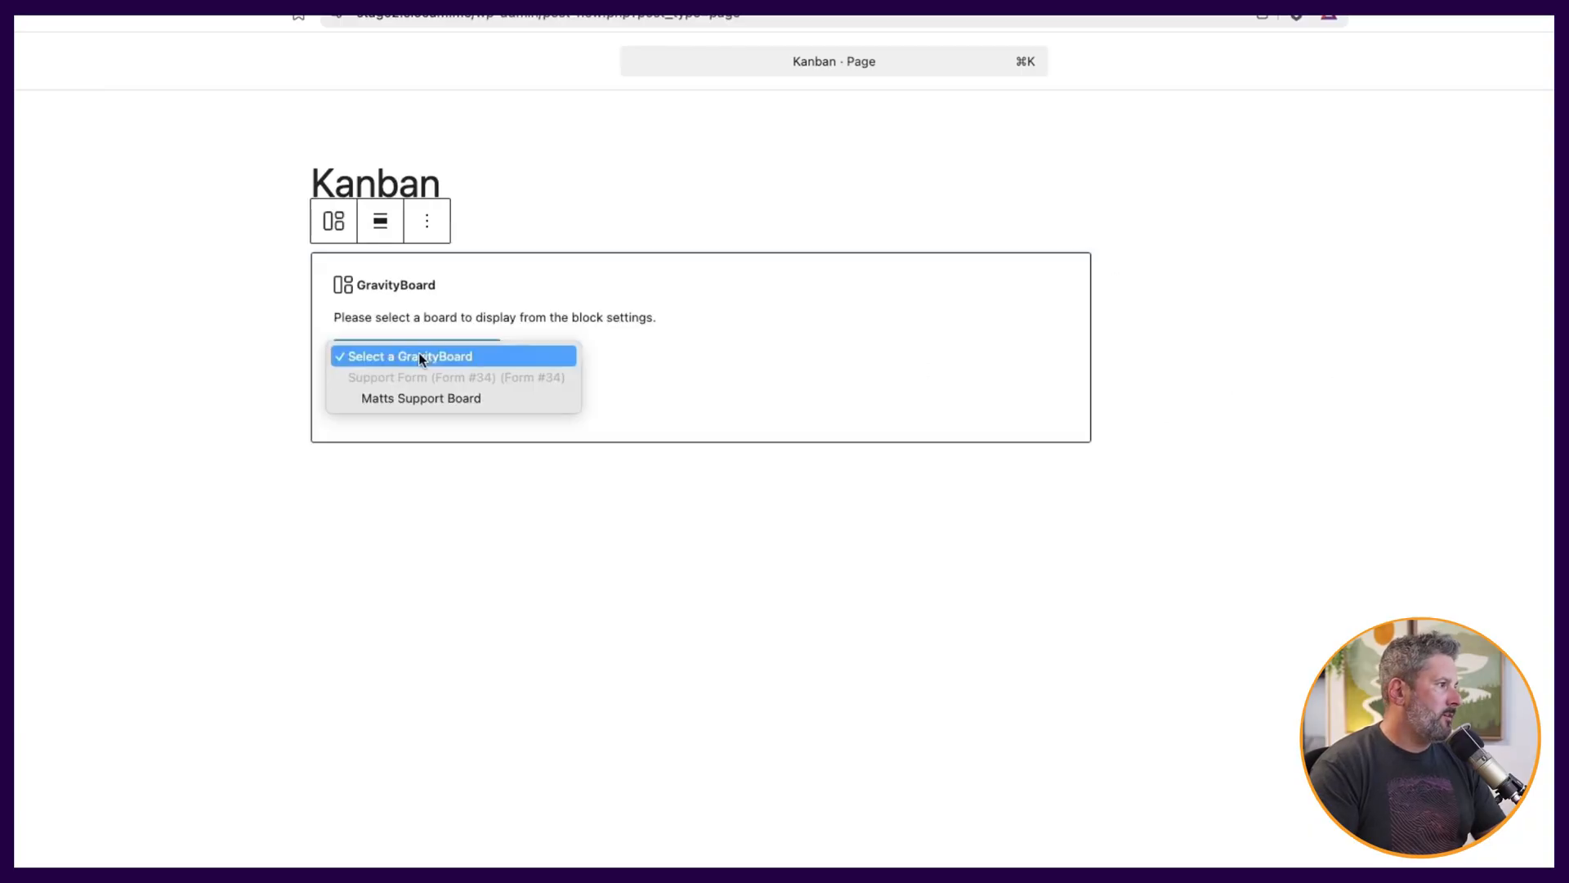
click(438, 396)
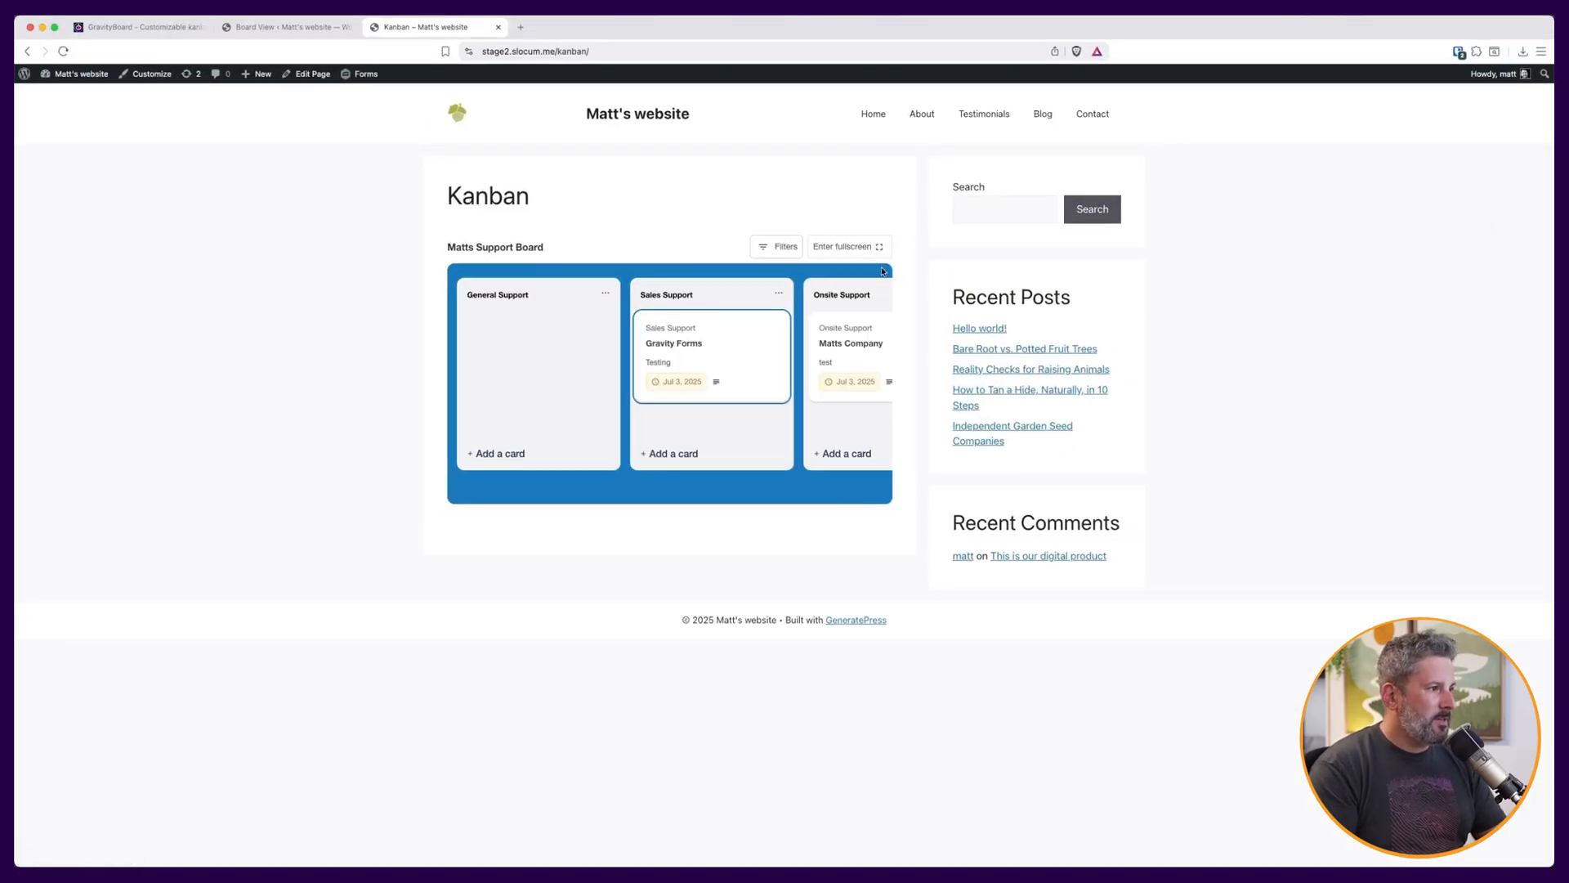
View the embedded board on the Kanban page in fullscreen and exit fullscreen.
click(878, 249)
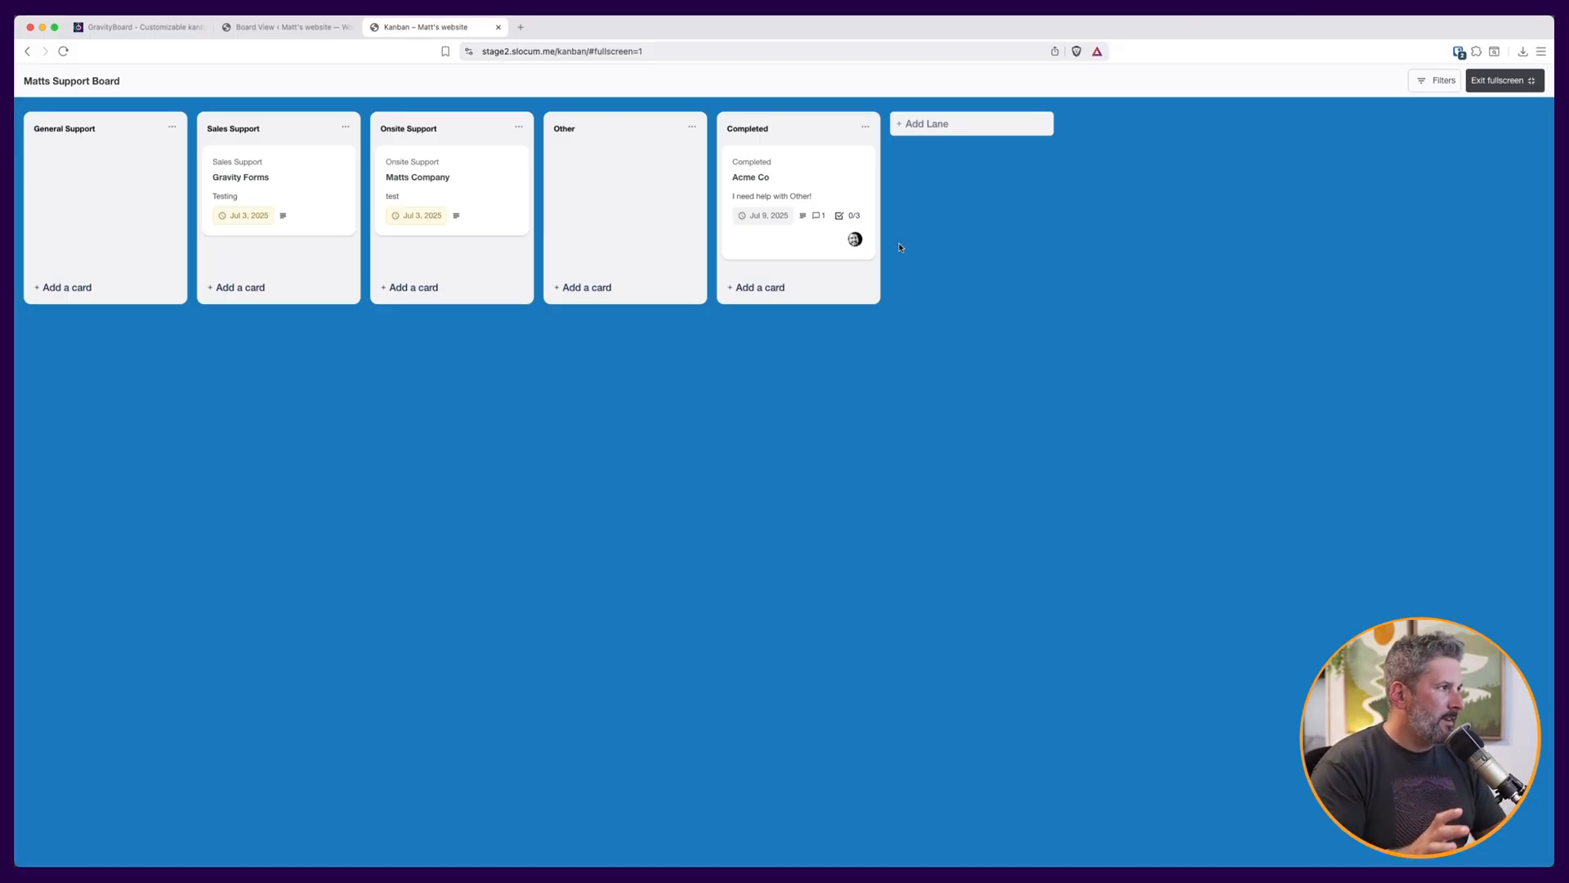
click(1506, 81)
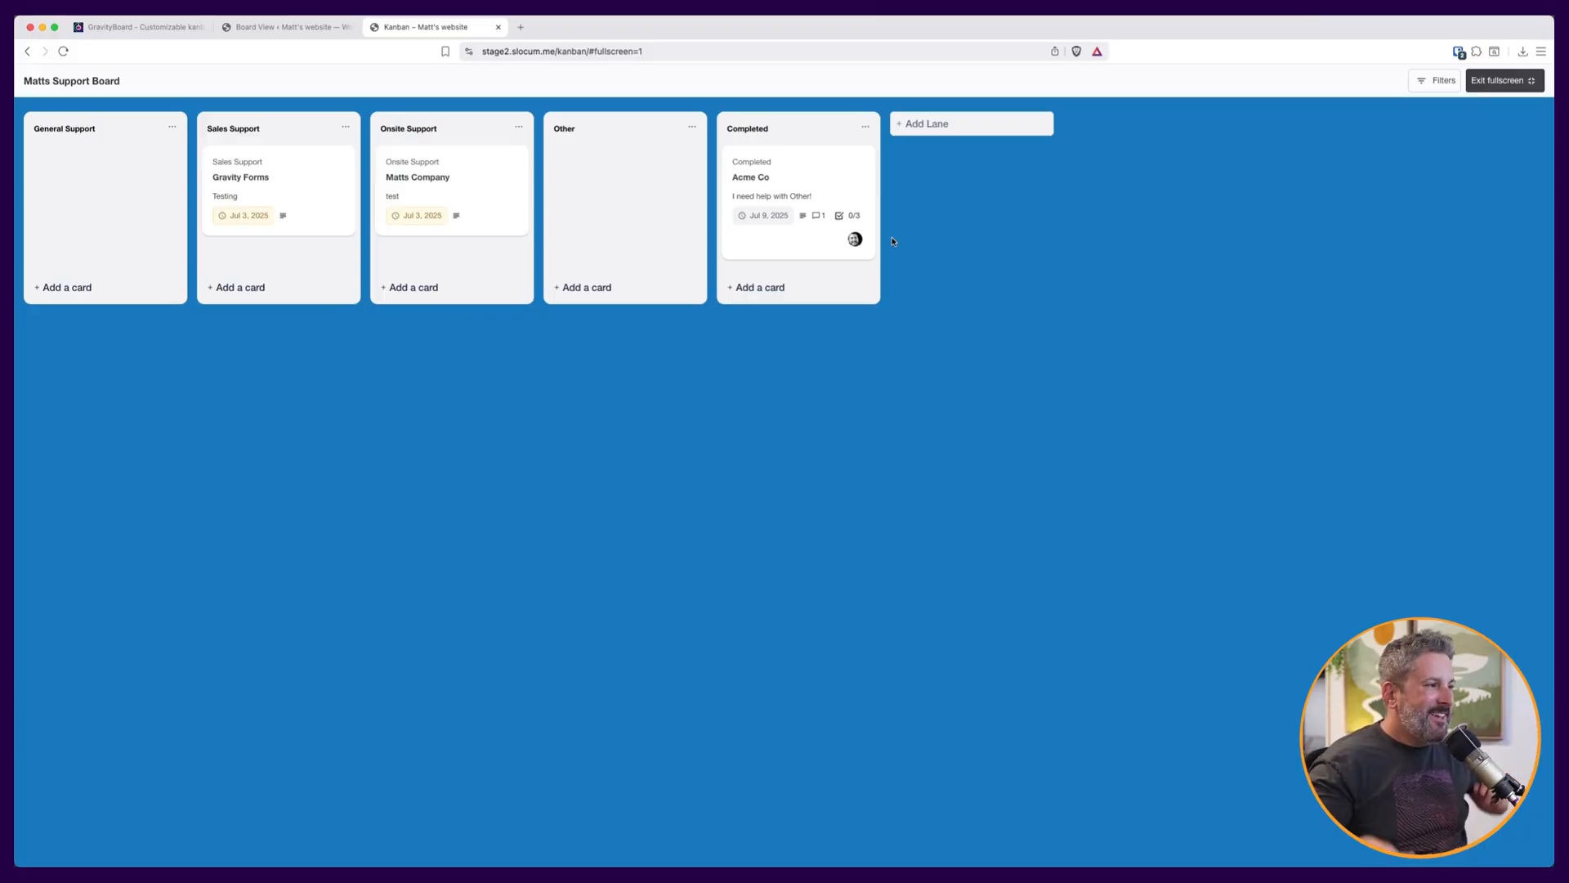
click(1505, 81)
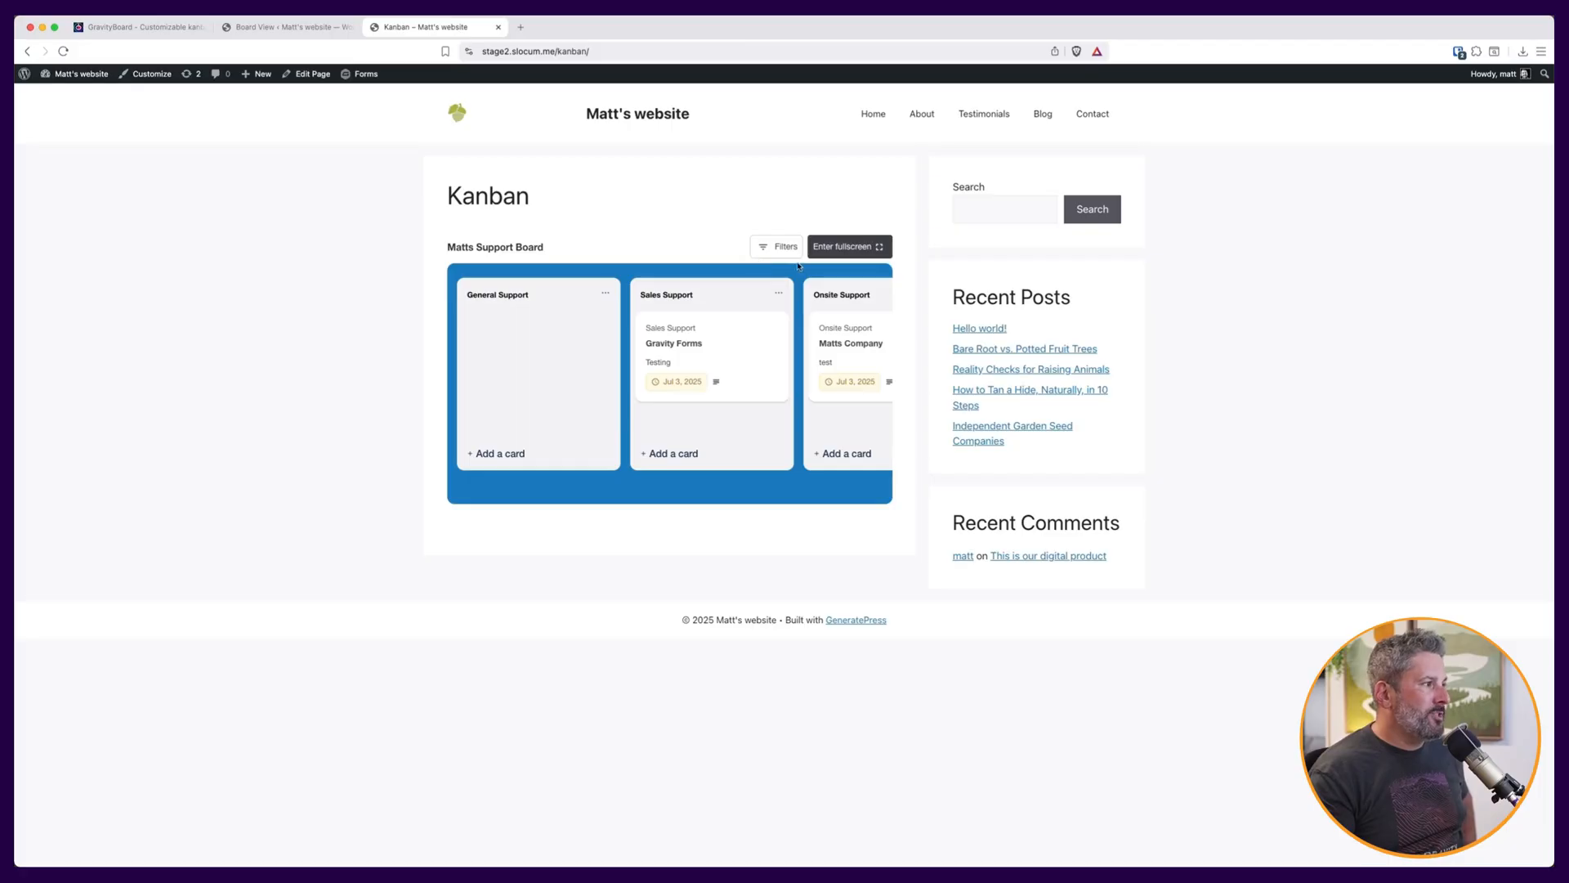
Switch to the GravityBoard product page tab.
click(137, 31)
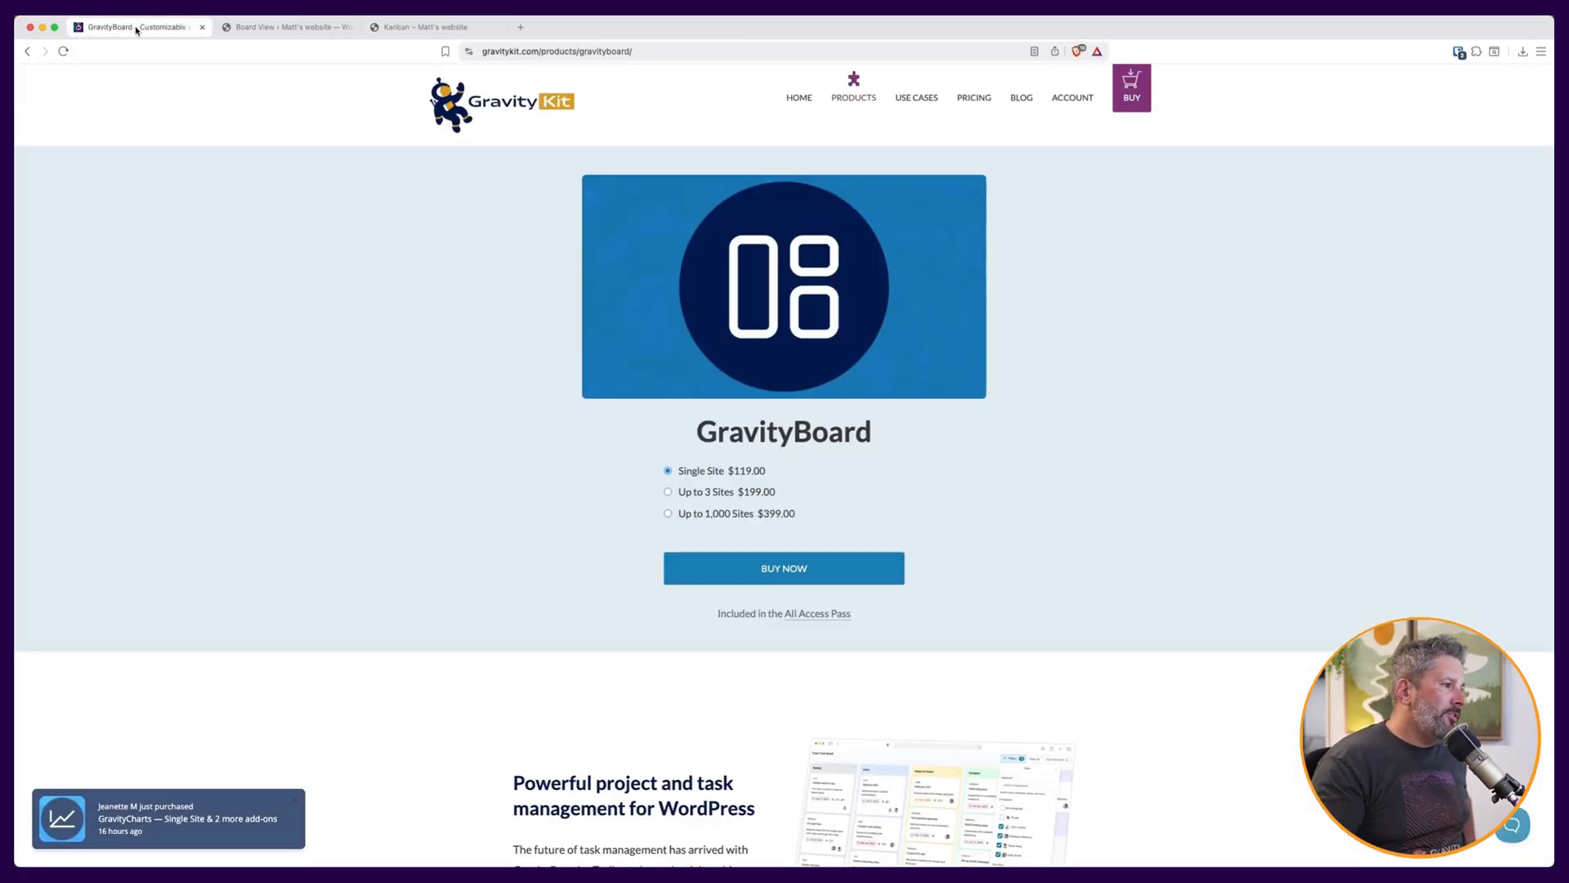